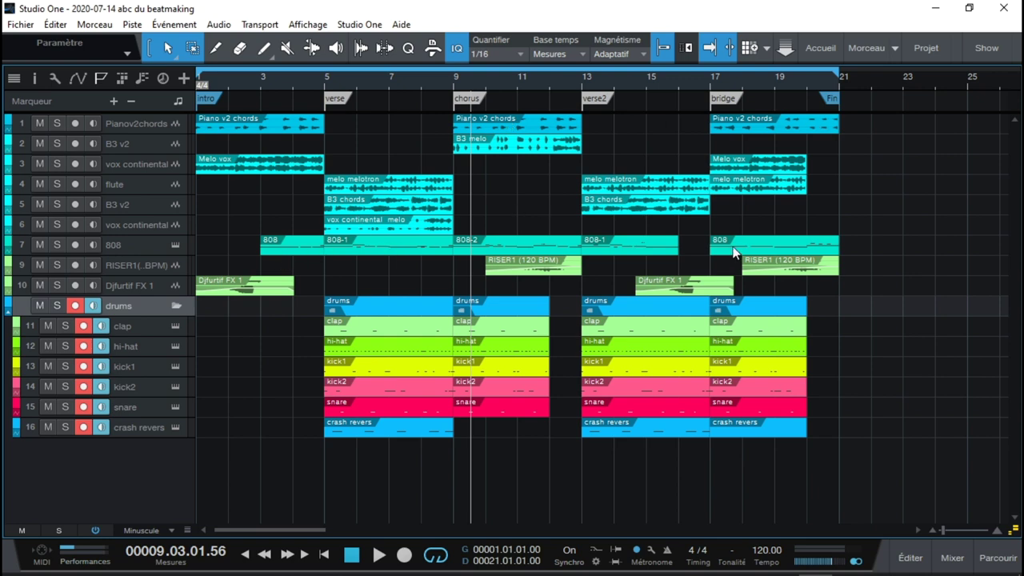
# Inspect the Impact XT drum instrument behind the clap track, then close its window
pyautogui.click(176, 307)
pyautogui.click(176, 306)
pyautogui.click(174, 326)
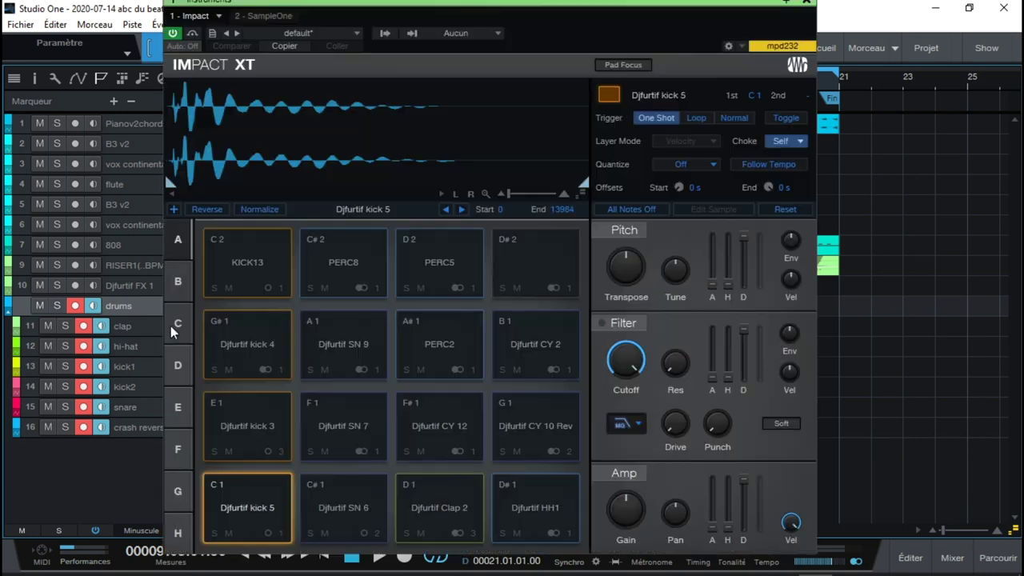
pyautogui.click(807, 3)
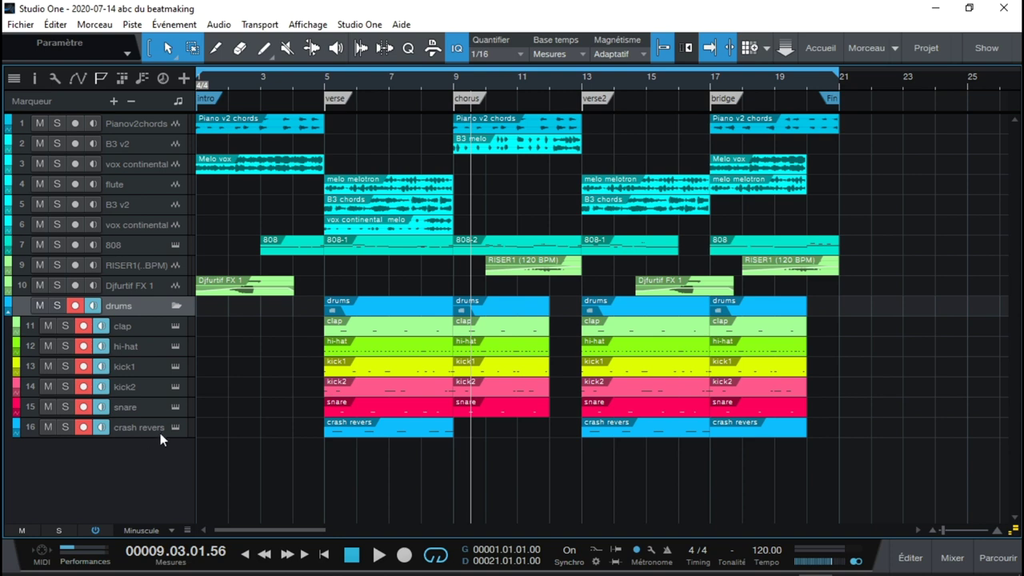
# Collapse and re-expand the drums folder track to compare the grouped and detailed views
pyautogui.click(176, 306)
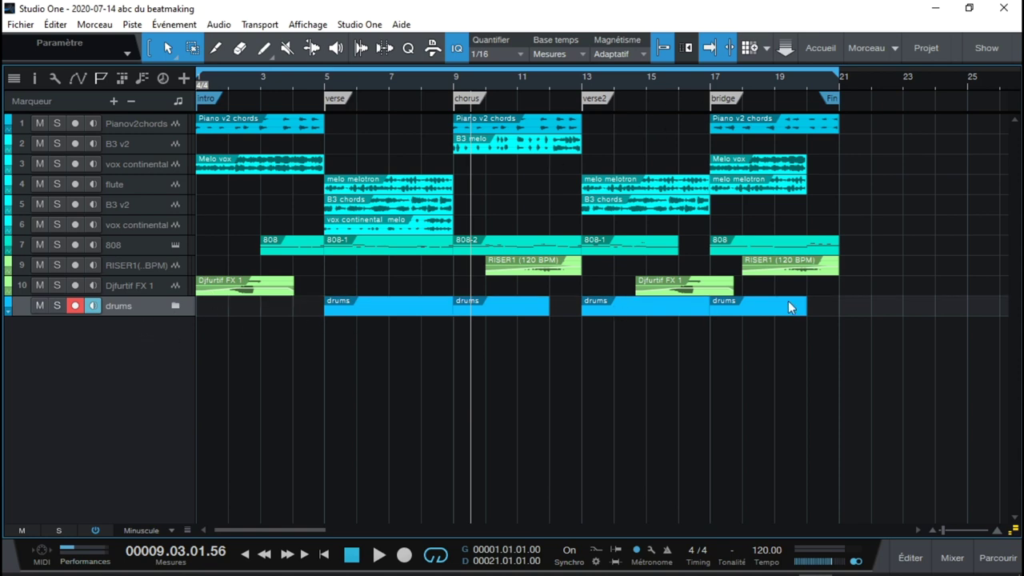
pyautogui.click(175, 307)
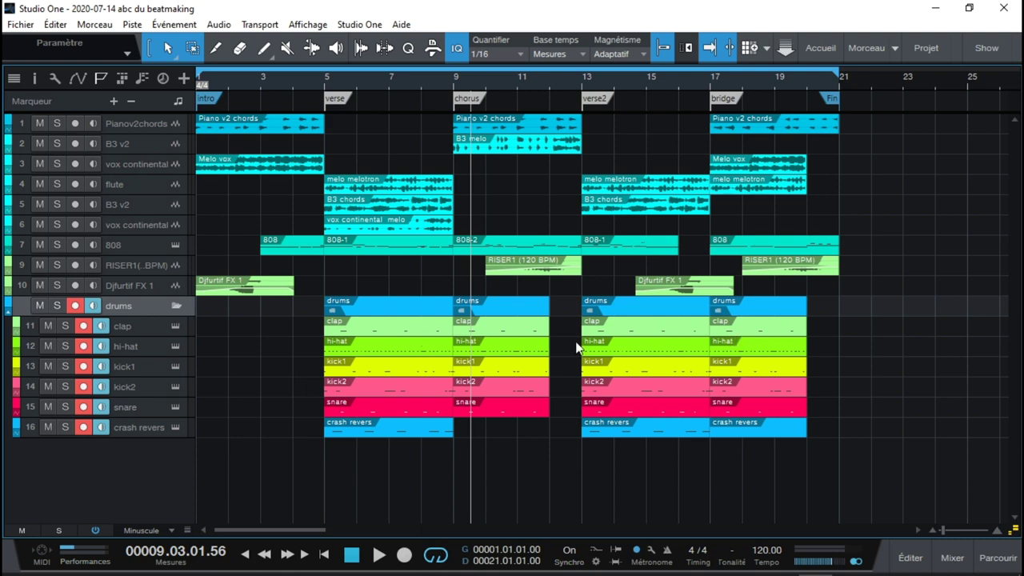
pyautogui.click(176, 308)
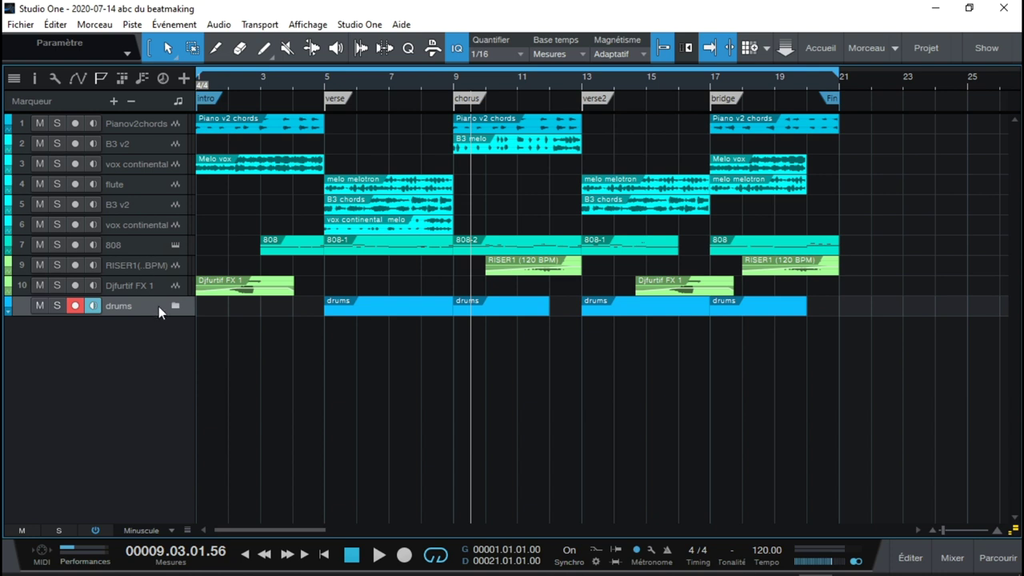
pyautogui.click(175, 307)
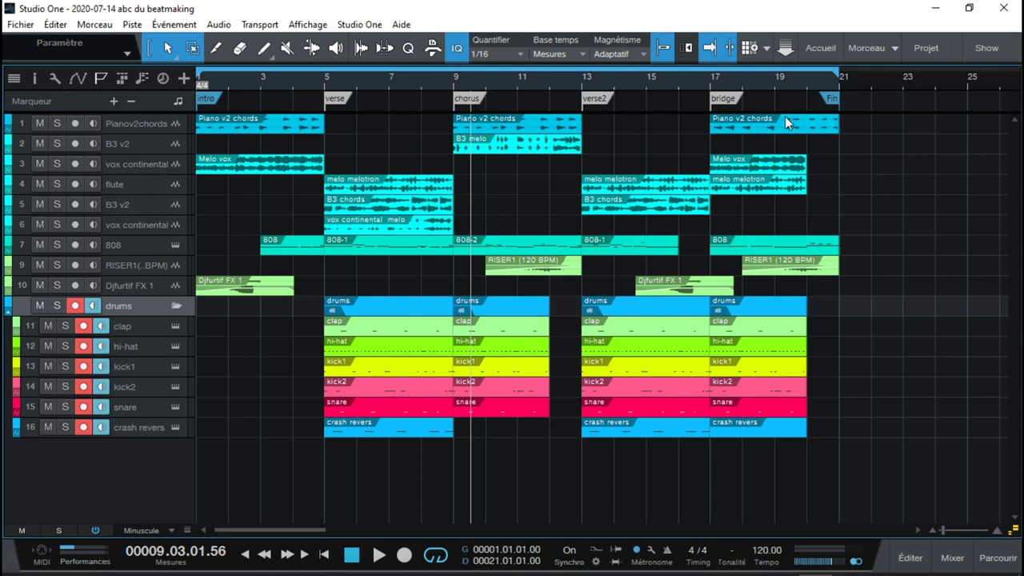
# Display the track inspector beside the arrangement, with the track list hidden
pyautogui.click(14, 77)
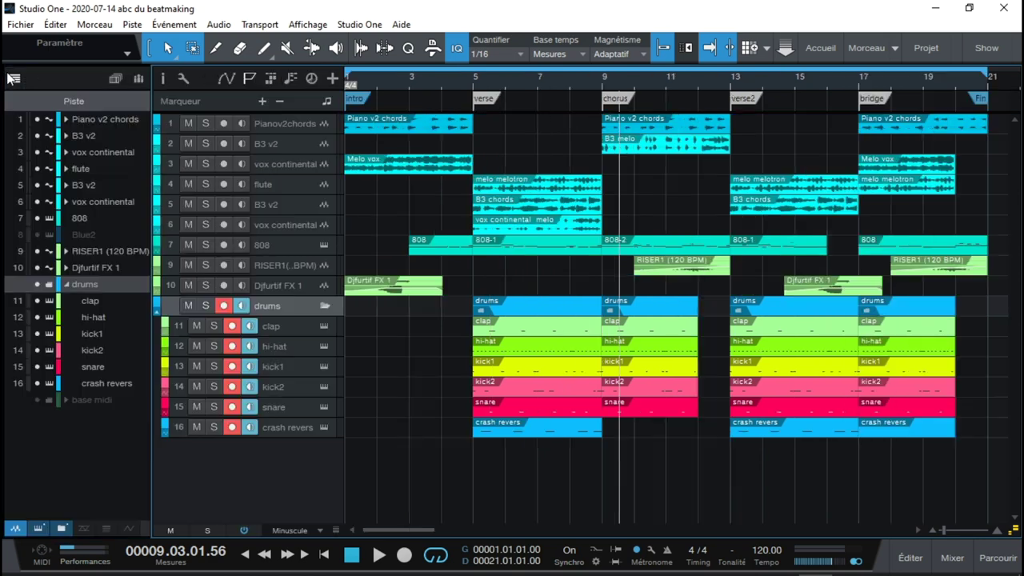
pyautogui.click(168, 76)
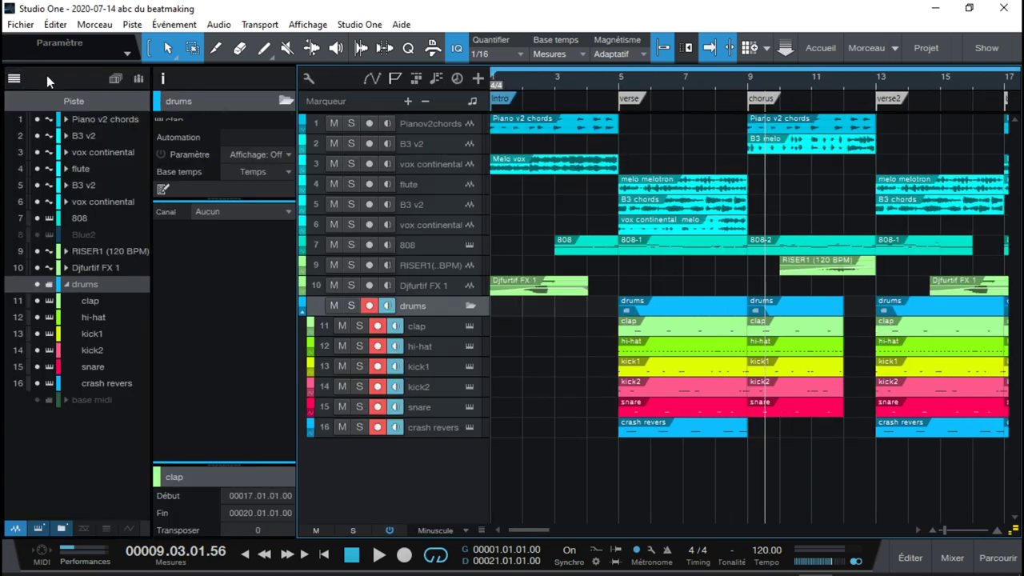
pyautogui.click(14, 77)
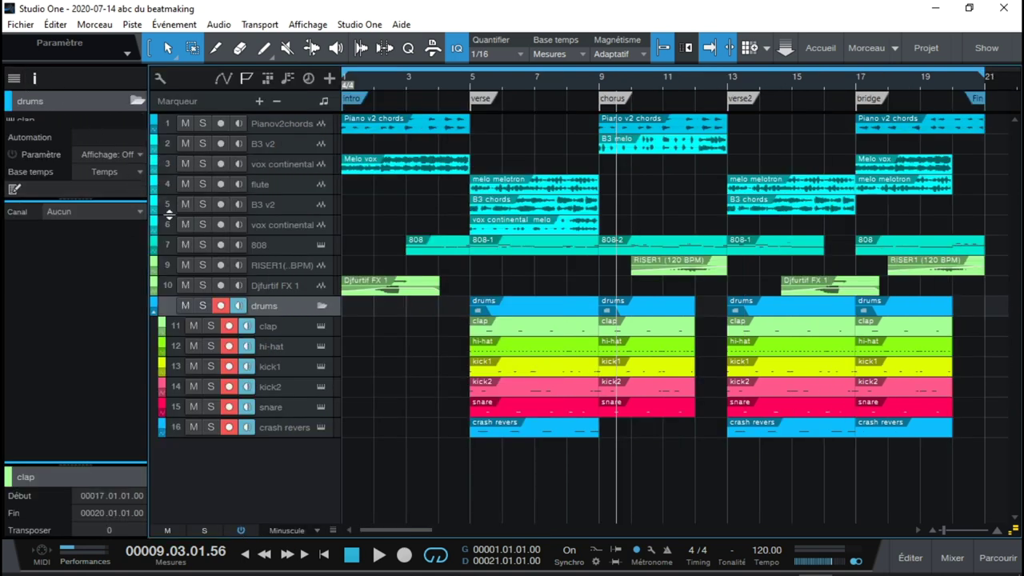
# Select the Pianov2chords track and examine its available timestretch modes without changing the current one
pyautogui.click(277, 122)
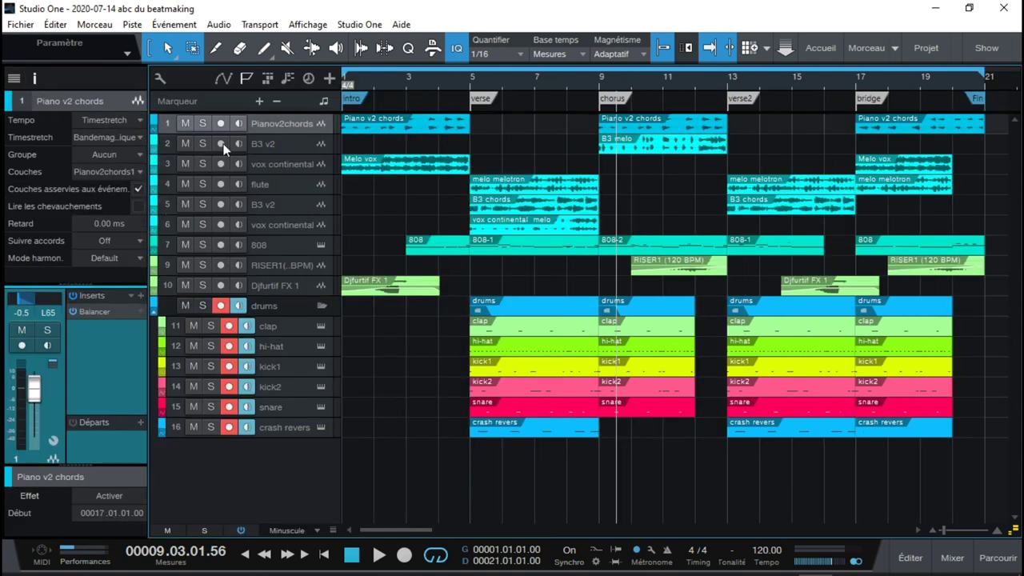
pyautogui.click(139, 137)
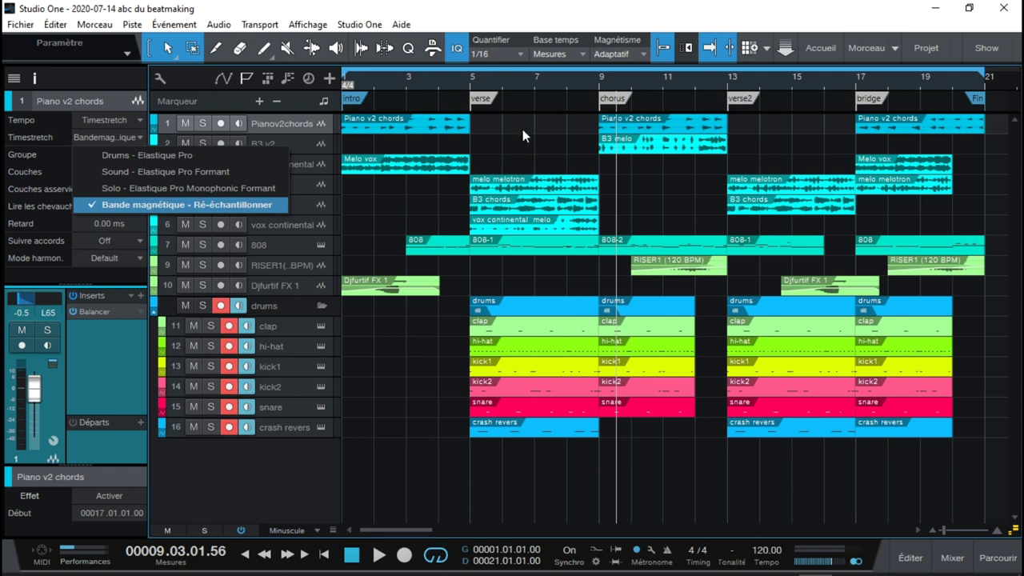
pyautogui.click(154, 113)
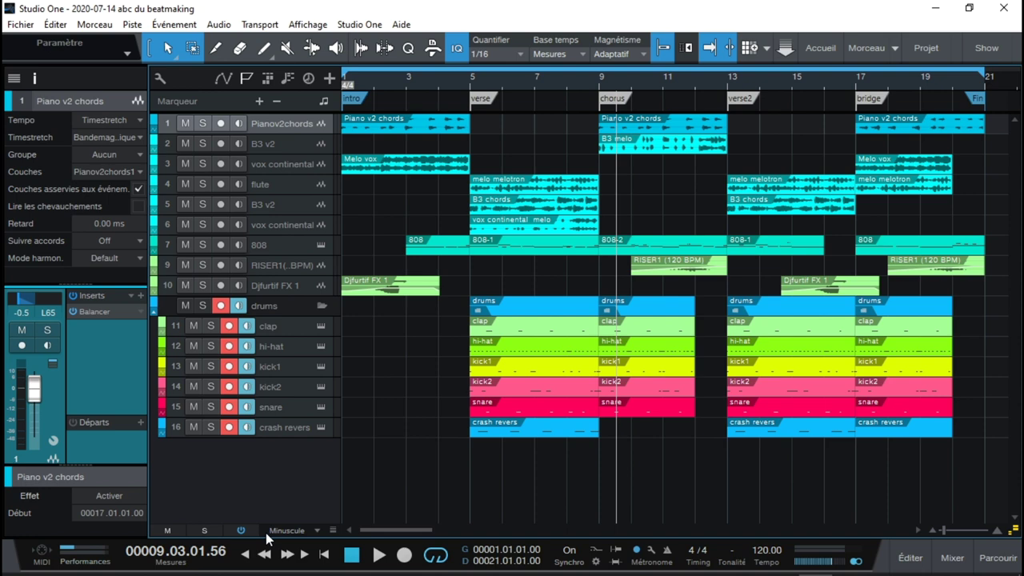
# Open the mixing console with its Scenes panel displayed
pyautogui.press('F3')
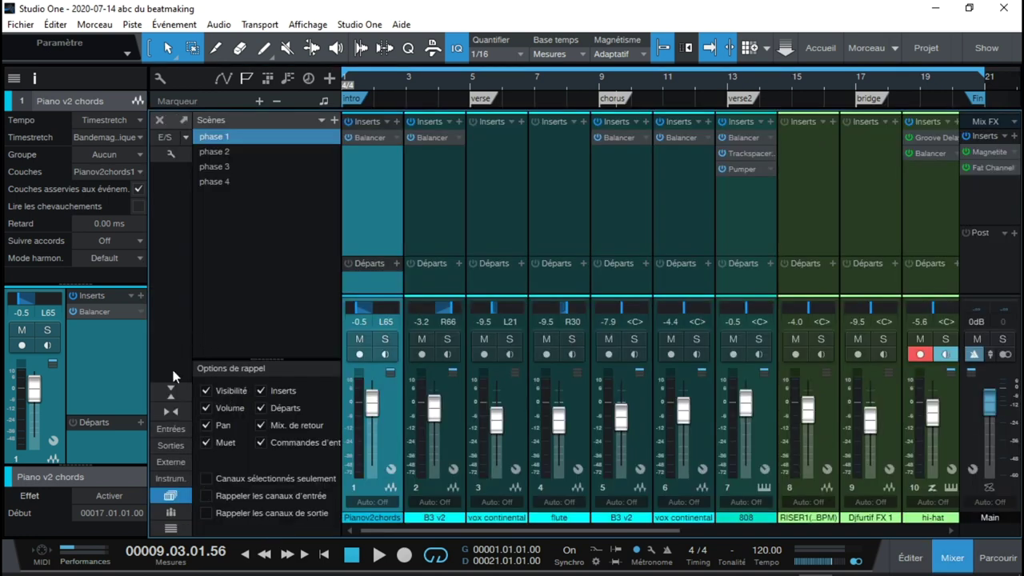
pyautogui.click(166, 498)
pyautogui.click(168, 497)
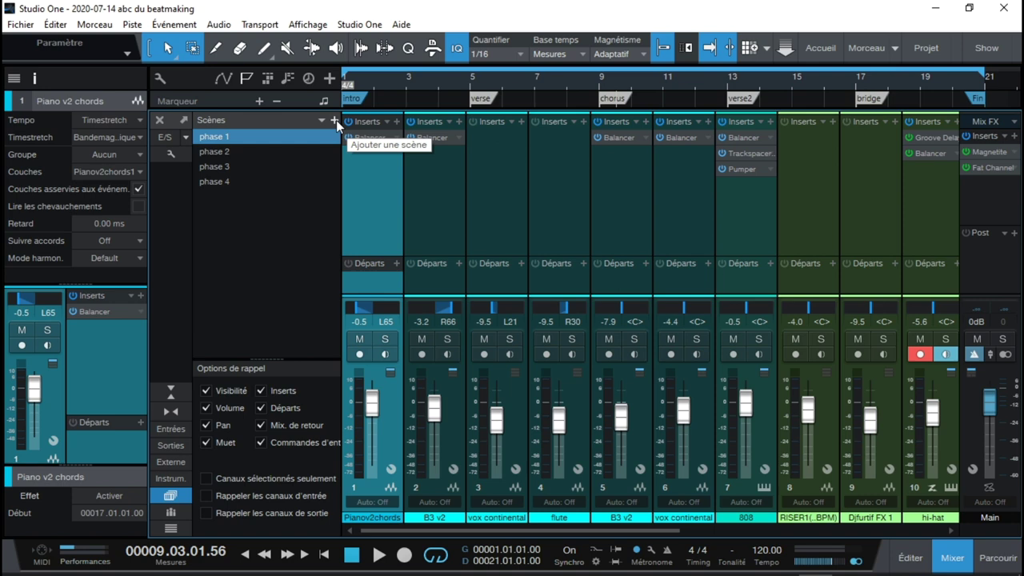
# Recall the mixer scenes phase 2, phase 3 and phase 4 one after another to compare them, and return to phase 1
pyautogui.click(221, 152)
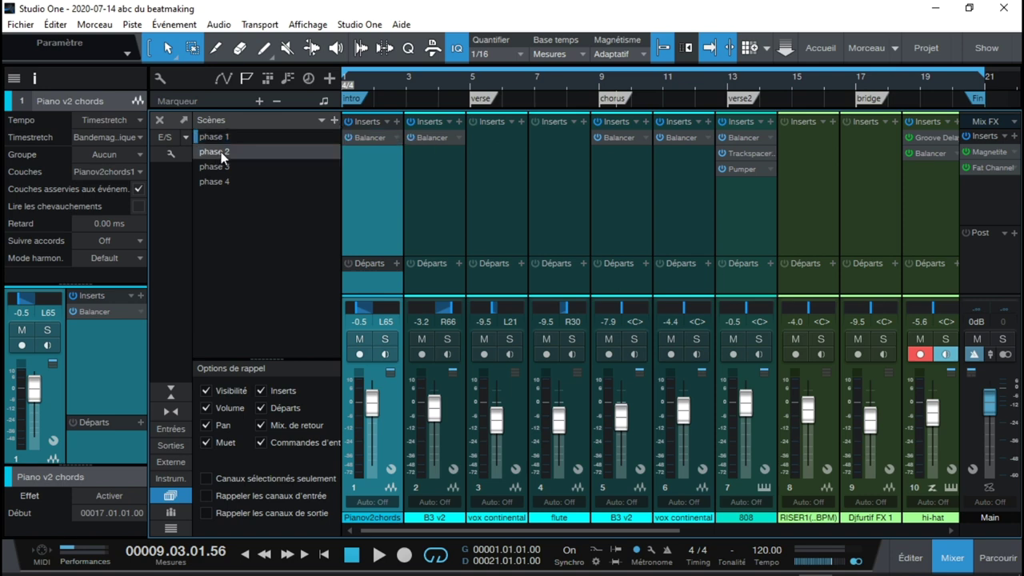
pyautogui.click(221, 152)
pyautogui.click(221, 166)
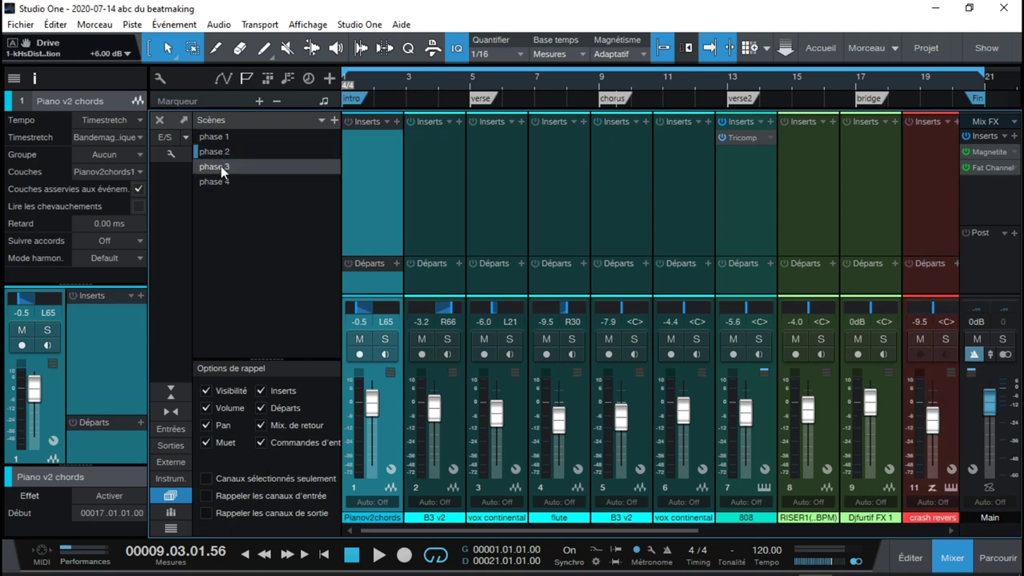
pyautogui.click(221, 167)
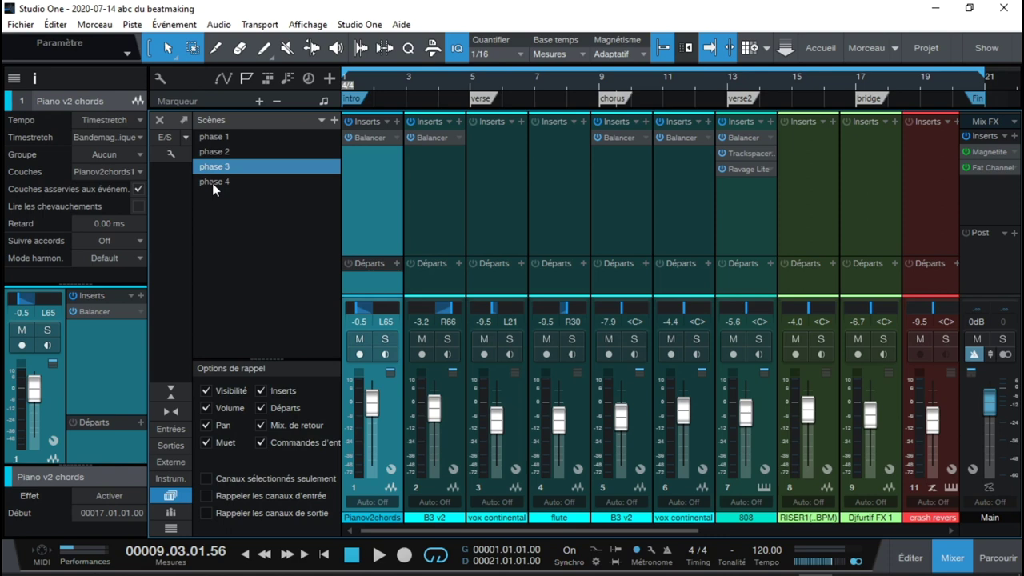
pyautogui.click(213, 184)
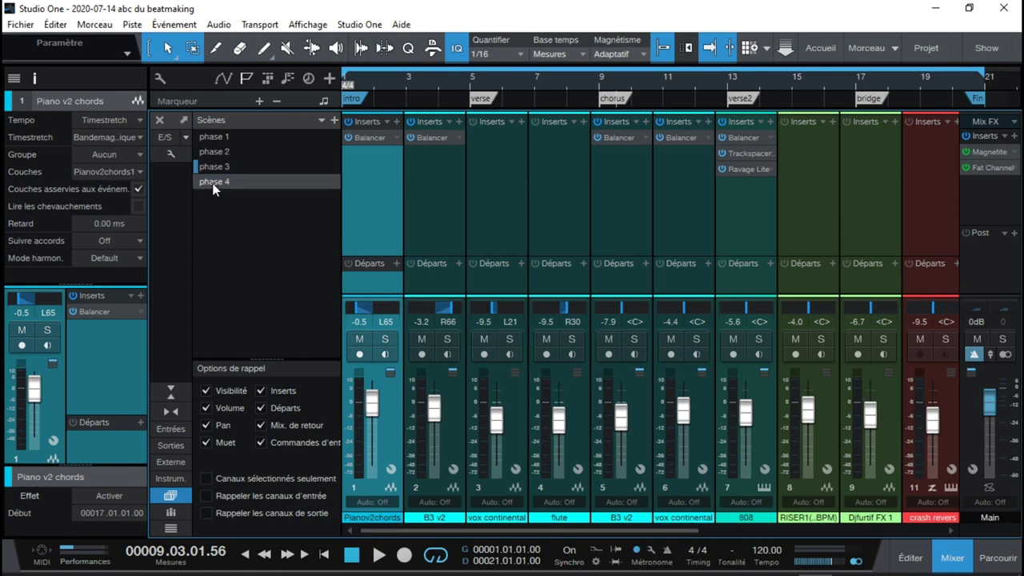
pyautogui.click(213, 184)
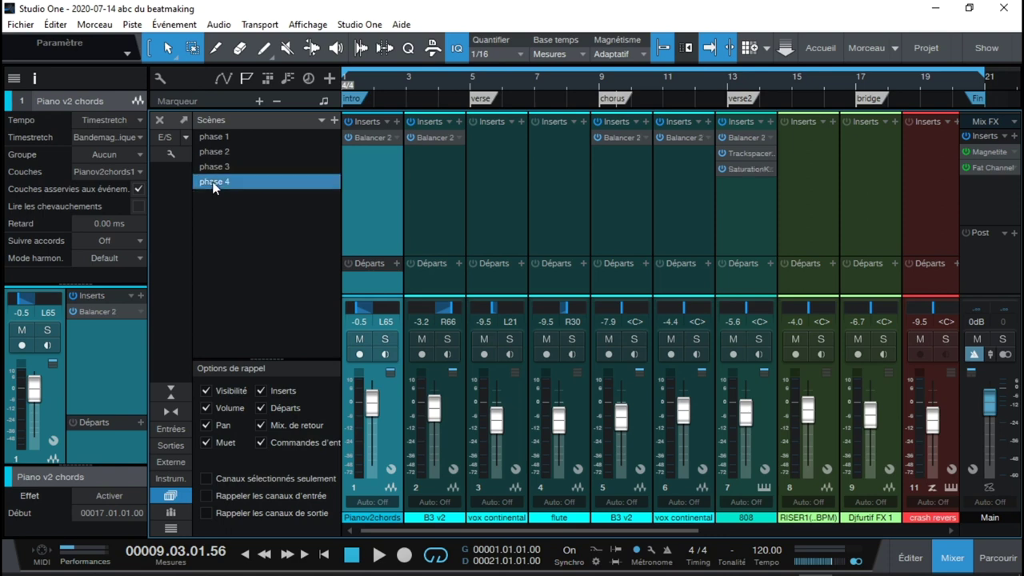
pyautogui.click(214, 140)
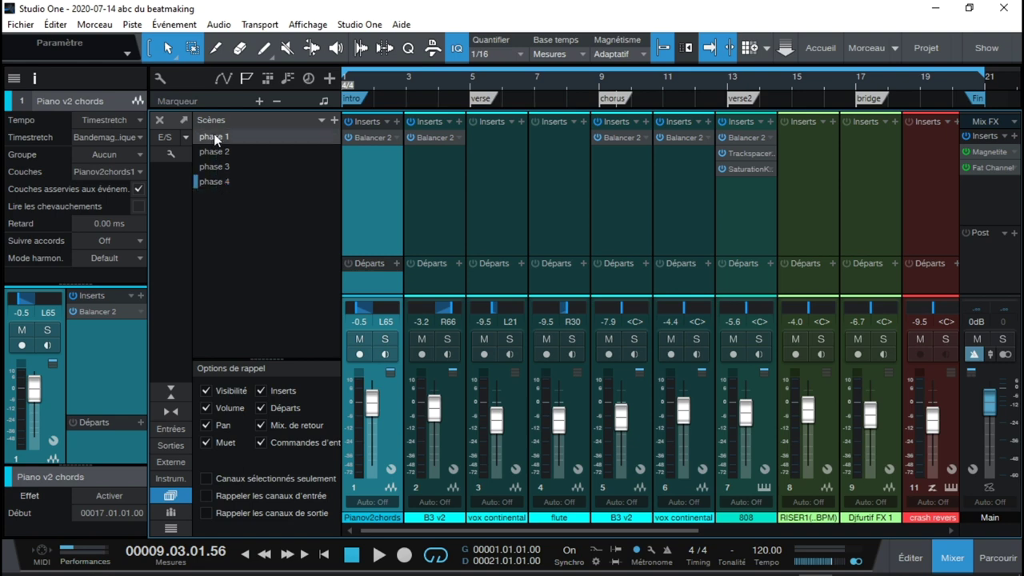
pyautogui.click(215, 140)
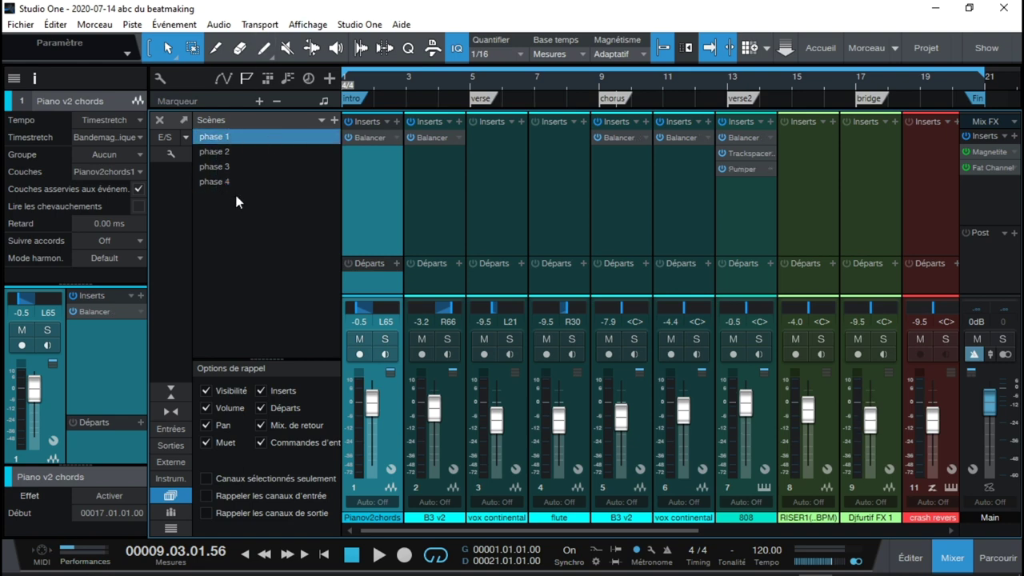
# Return to the arrangement view and play the song from the start
pyautogui.press('F3')
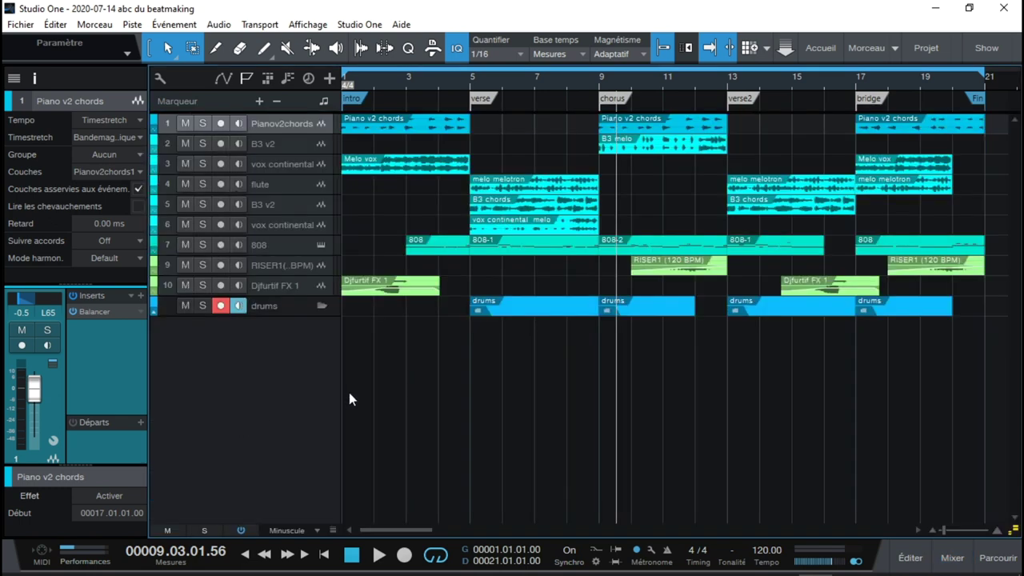
pyautogui.press(',')
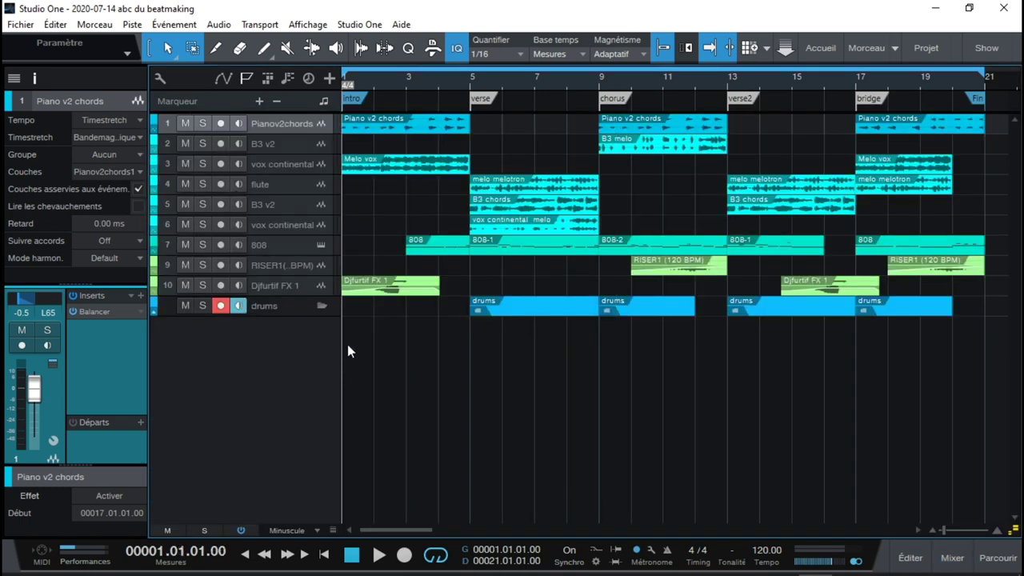
pyautogui.press('space')
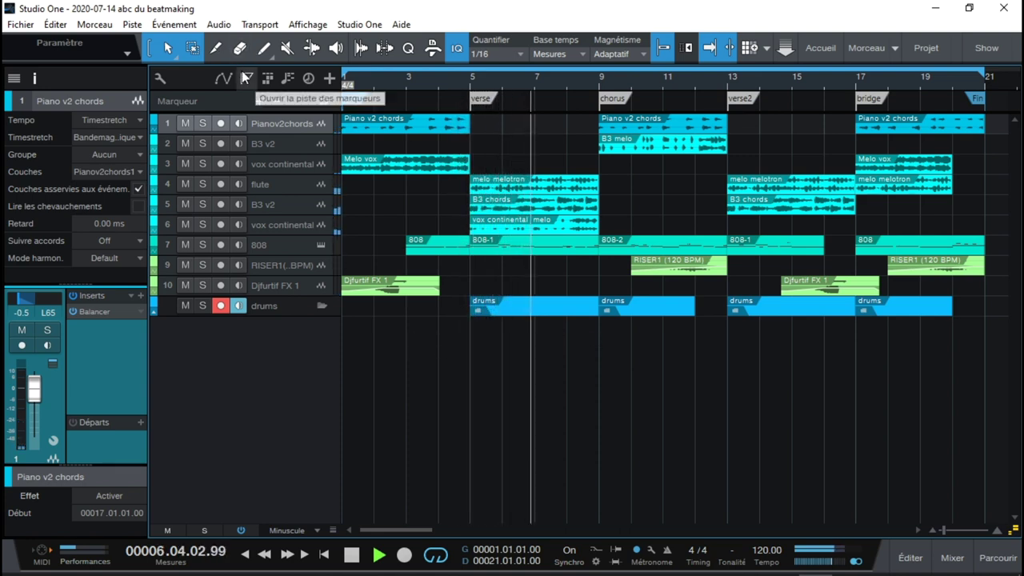
# Lower the 808 channel's volume to -8.7 dB in the mixer and update the phase 1 scene with the change
pyautogui.press('F3')
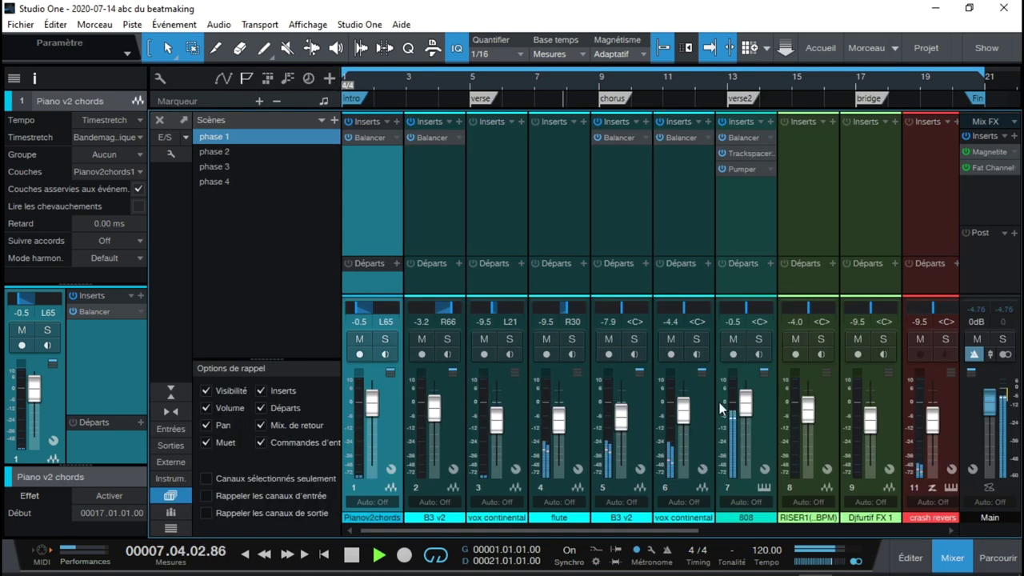
pyautogui.moveTo(743, 410); pyautogui.dragTo(746, 425)
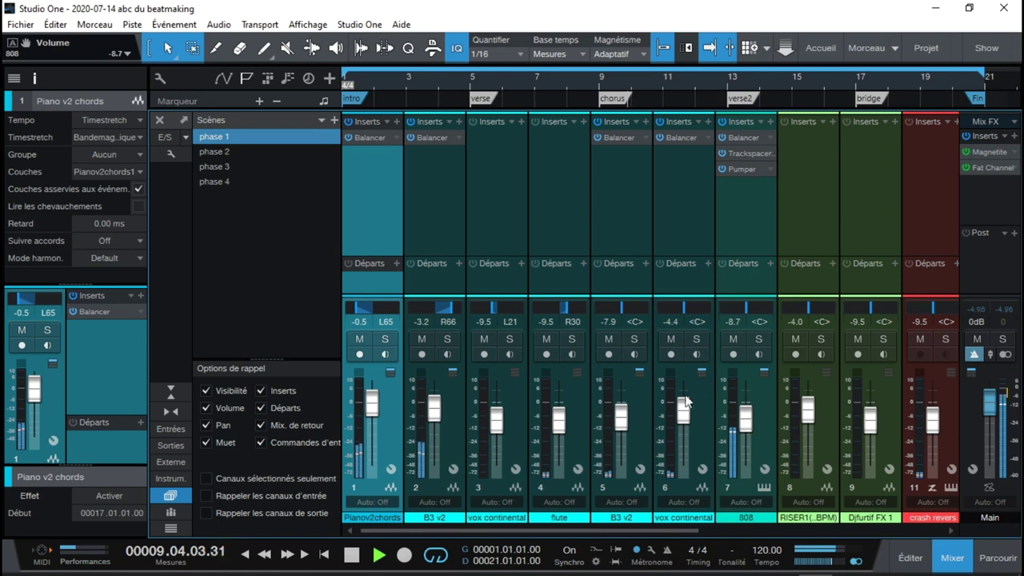
pyautogui.rightClick(309, 145)
pyautogui.click(297, 140)
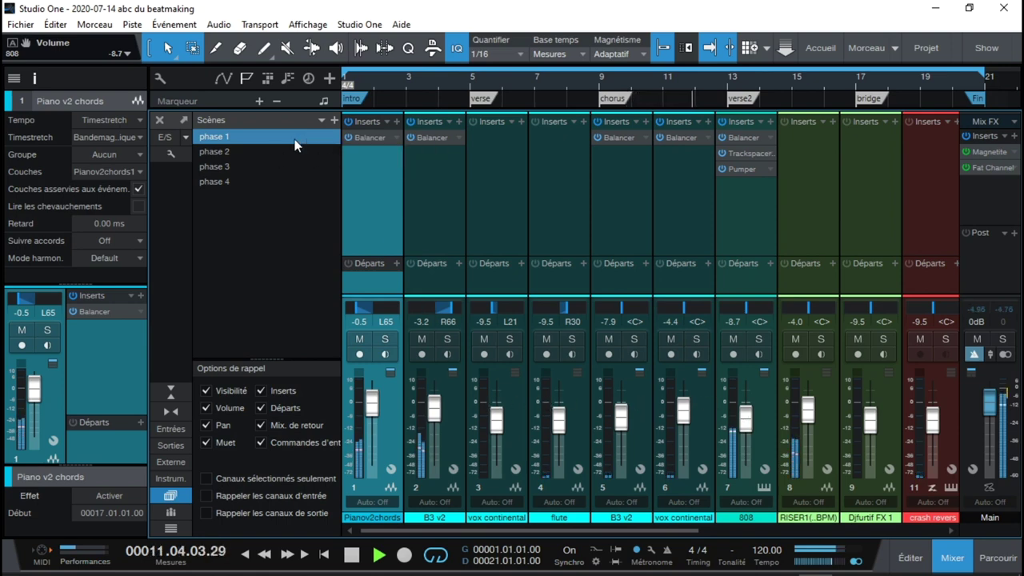
pyautogui.press('space')
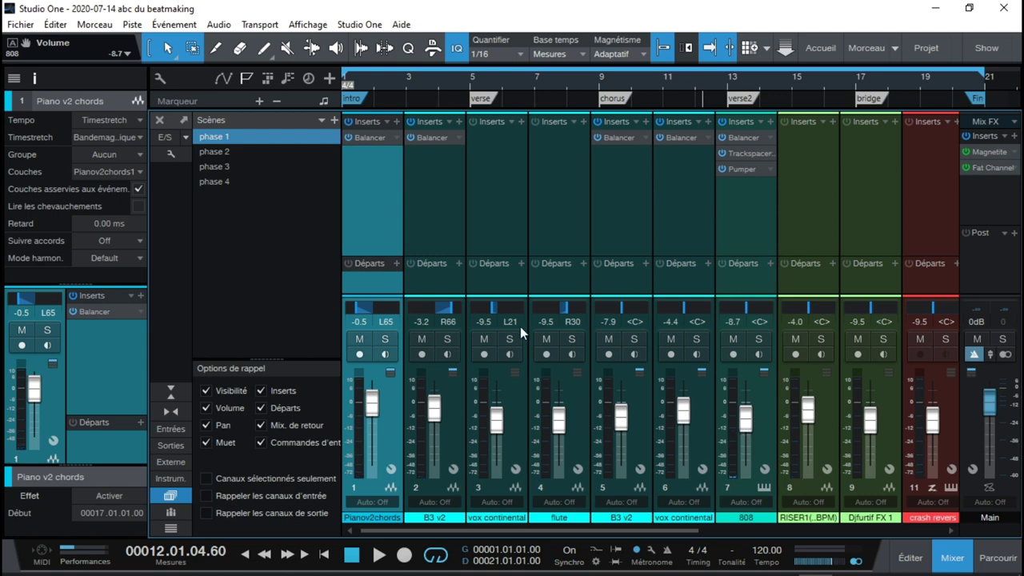
pyautogui.rightClick(299, 136)
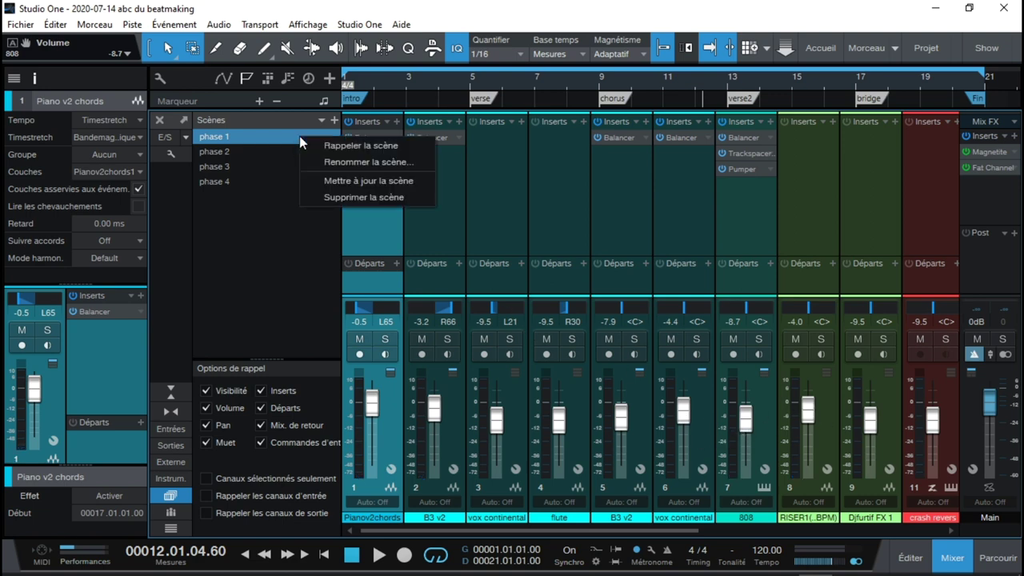
pyautogui.click(367, 181)
# Listen briefly to the intro with the phase 1 scene, then recall the phase 2 scene
pyautogui.press('space')
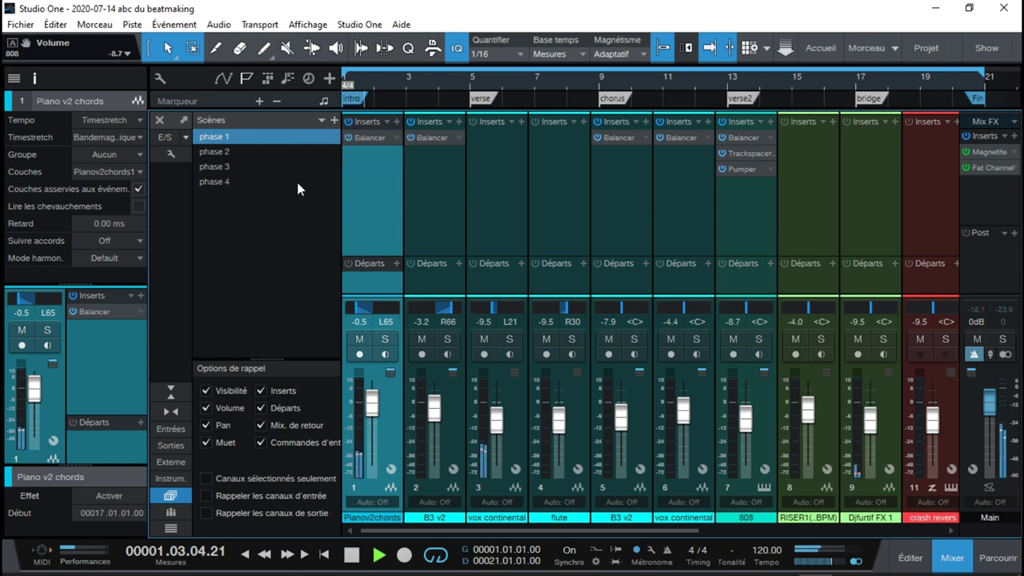
pyautogui.press('space')
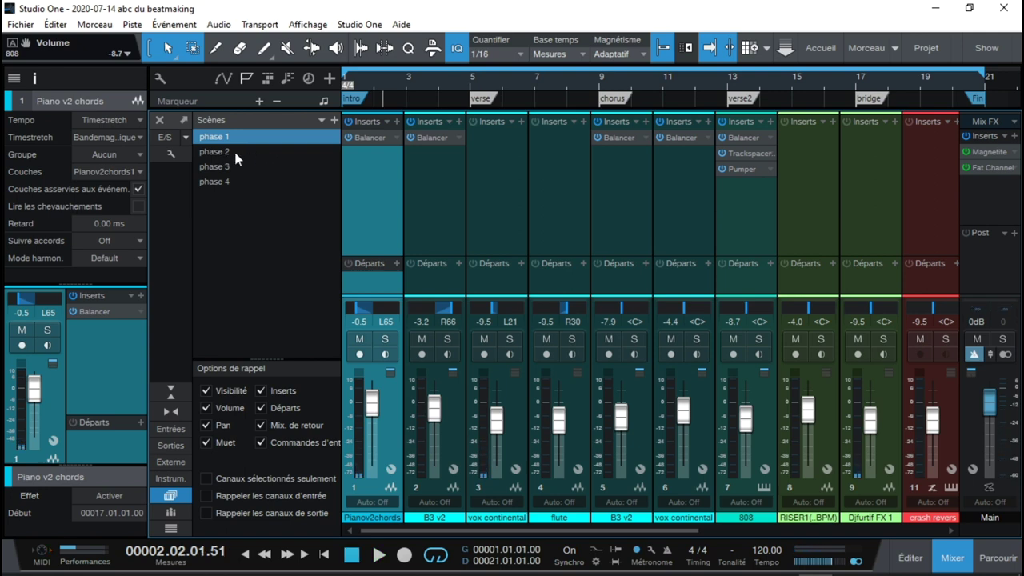
pyautogui.click(235, 155)
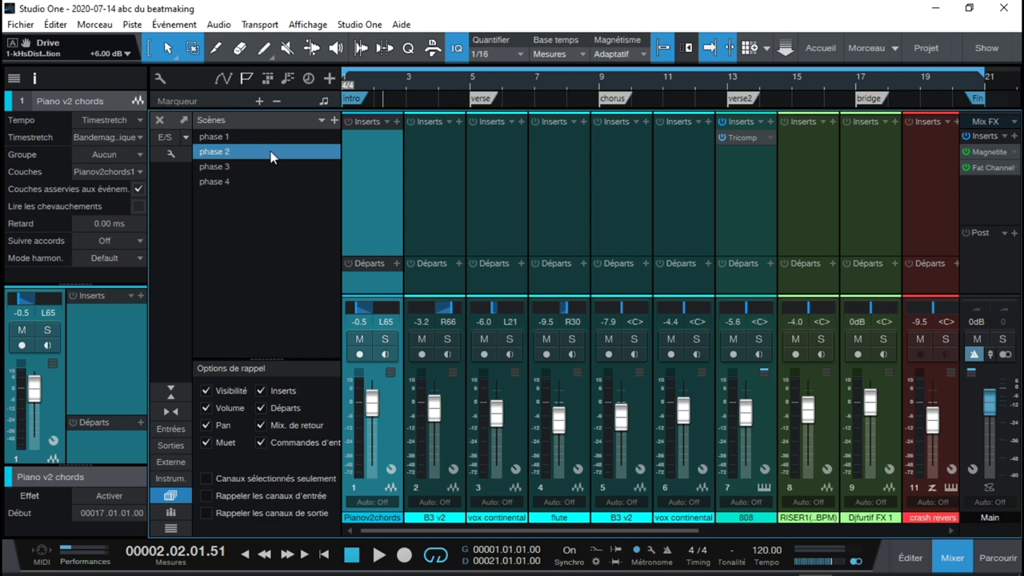
# While playing the song from the start, lower the Djfurtif FX 1 volume to -6.4 dB and Pianov2chords to -2.9 dB
pyautogui.press(',')
pyautogui.press('space')
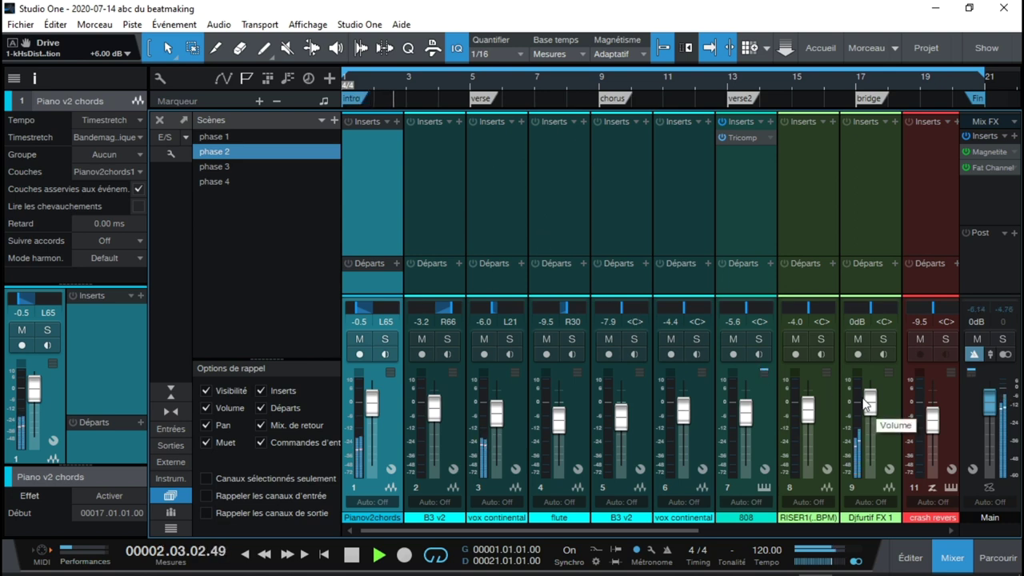
pyautogui.moveTo(869, 402); pyautogui.dragTo(871, 427)
pyautogui.moveTo(373, 405); pyautogui.dragTo(375, 414)
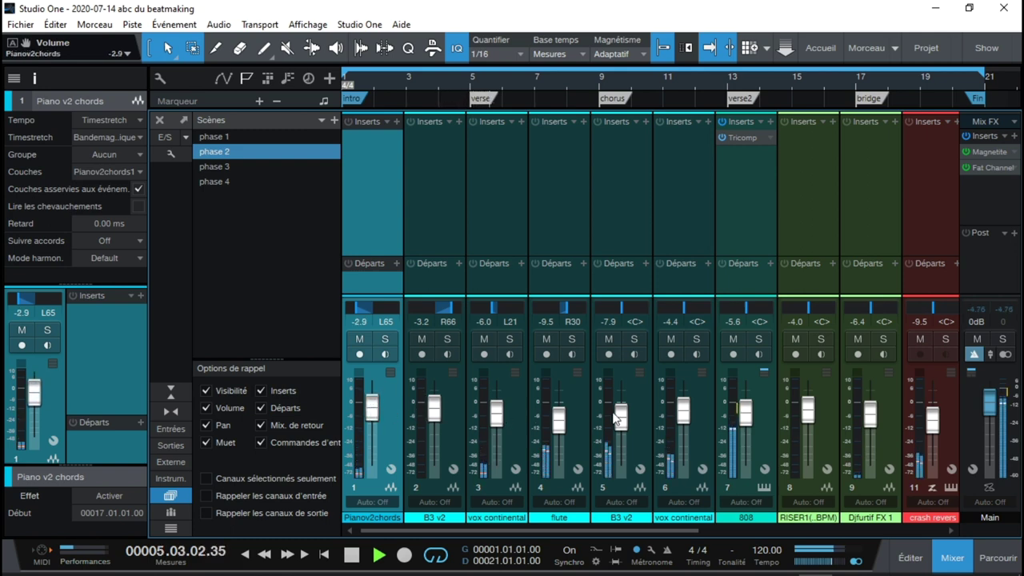
pyautogui.press('space')
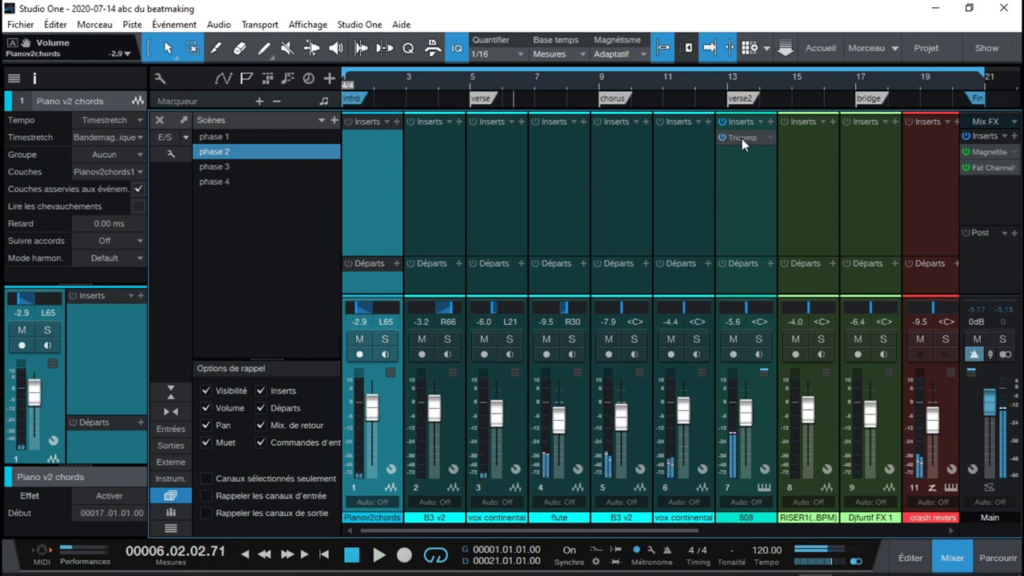
# Inspect the 808 channel's Tricomp insert in phase 2, then recall phase 1 and inspect its Balancer, Trackspacer and Pumper inserts
pyautogui.click(750, 142)
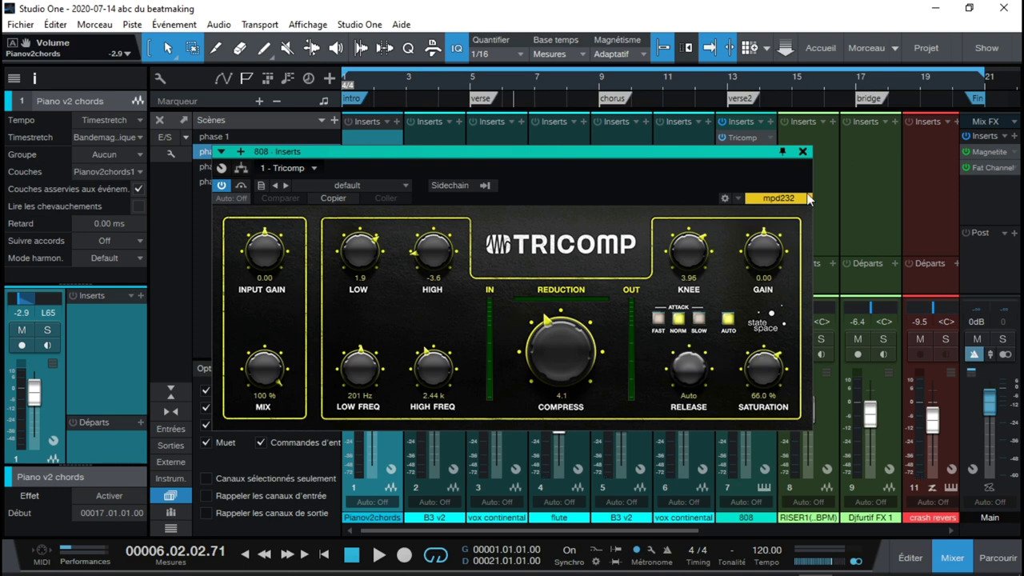
pyautogui.click(802, 151)
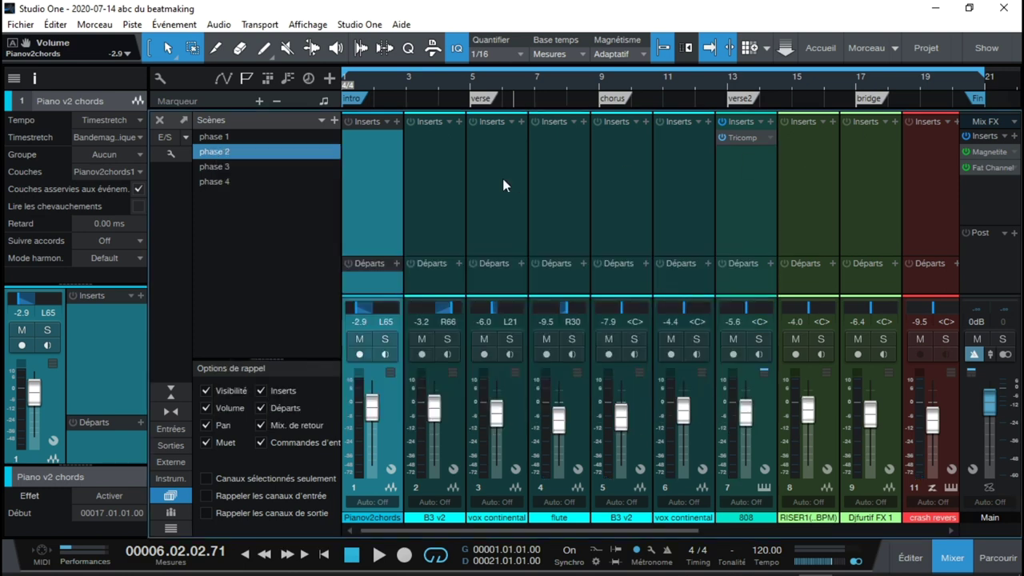
pyautogui.click(296, 139)
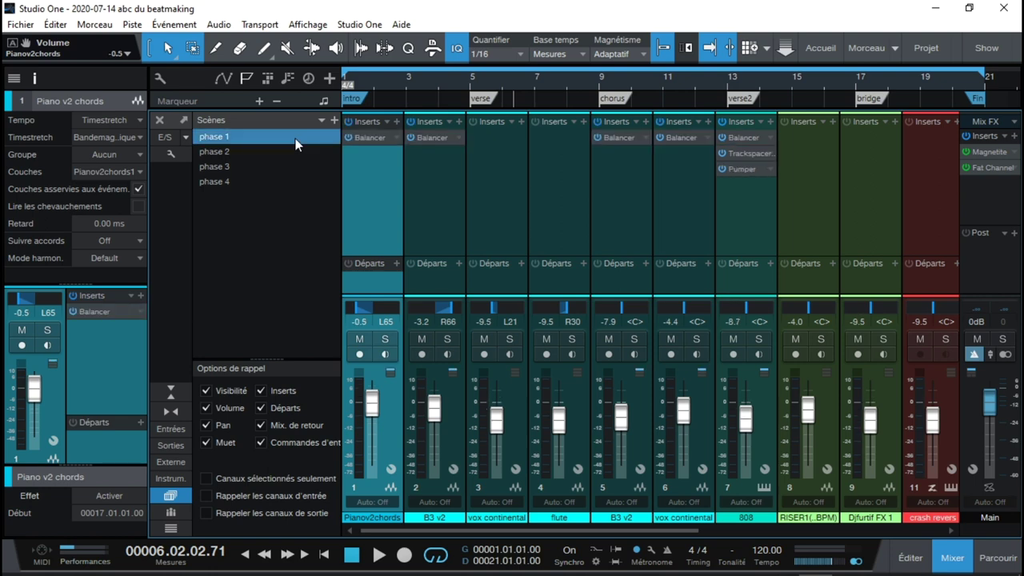
pyautogui.click(742, 139)
pyautogui.moveTo(449, 158); pyautogui.dragTo(432, 12)
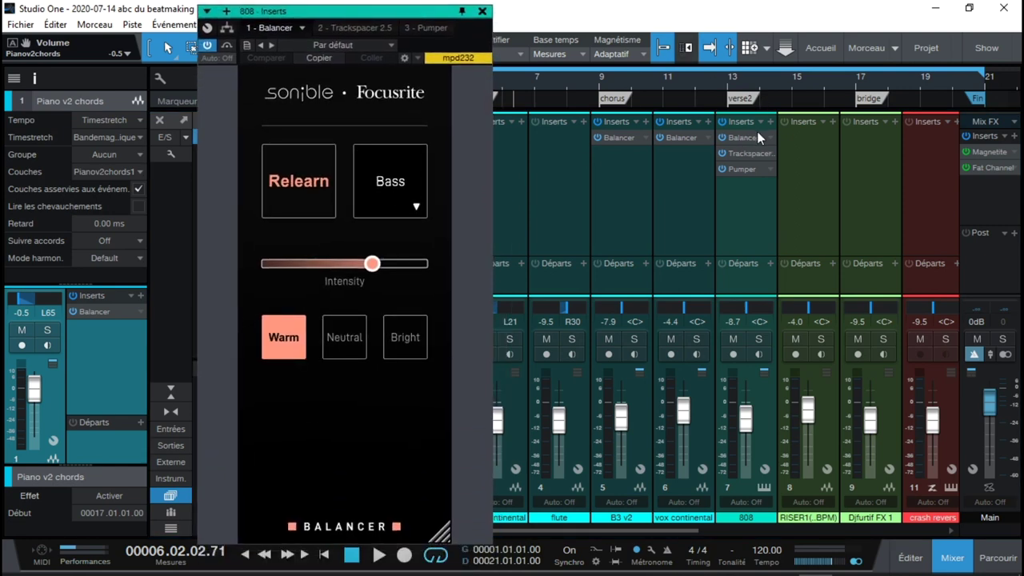
pyautogui.click(737, 153)
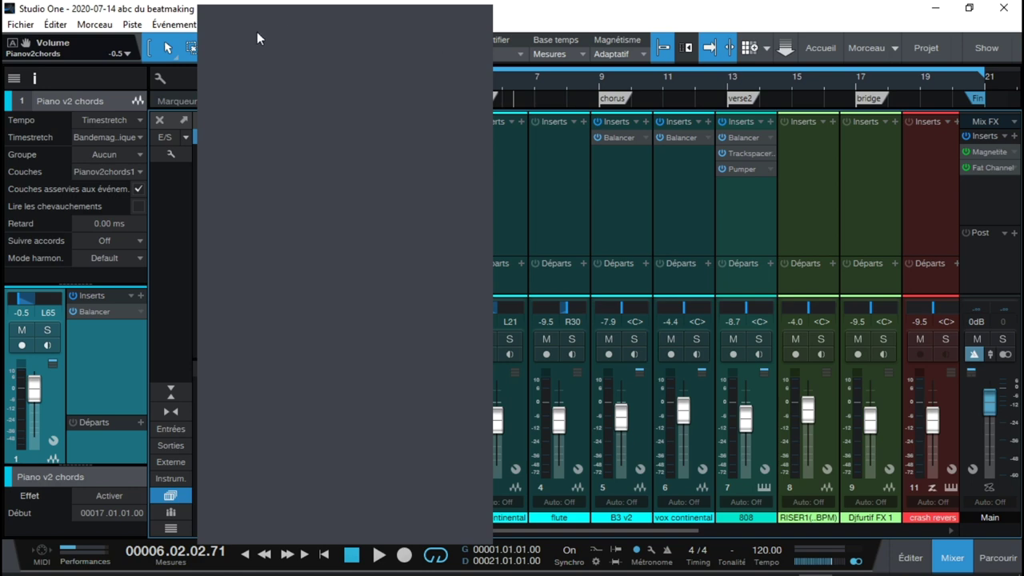
pyautogui.click(741, 169)
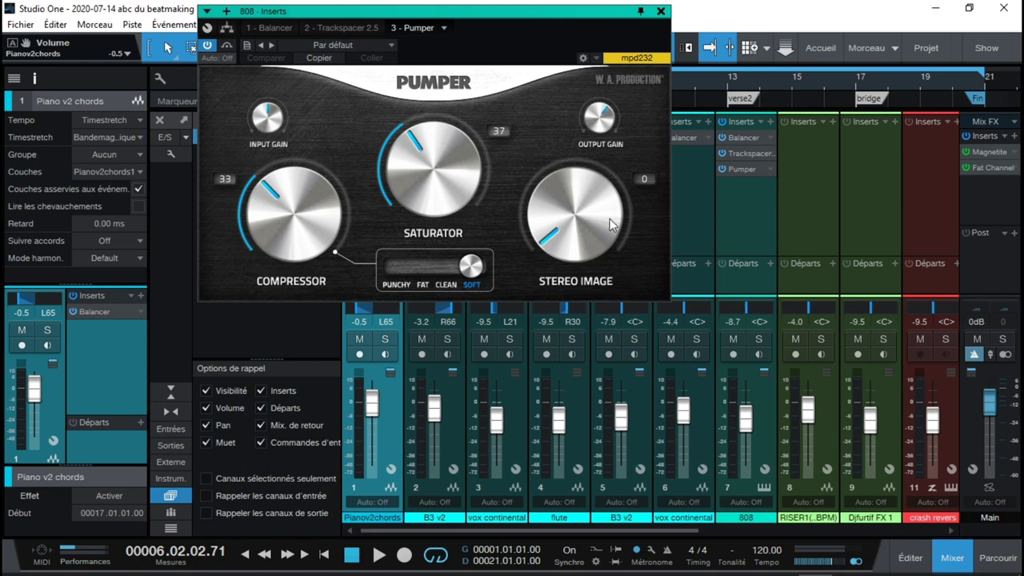
pyautogui.click(660, 12)
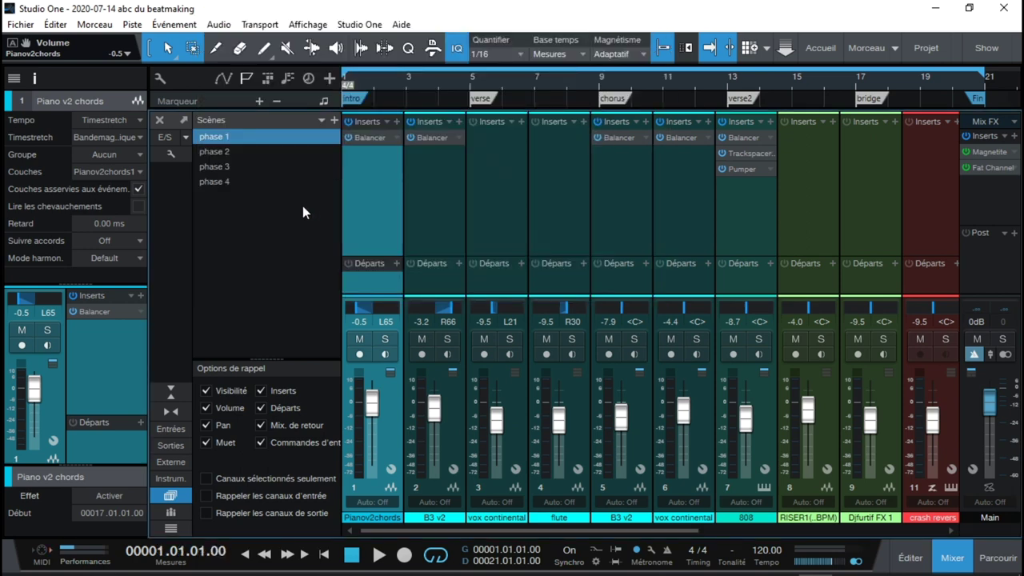
# Play the song from the start with the phase 1 scene and switch to phase 2 during playback to compare them
pyautogui.press('space')
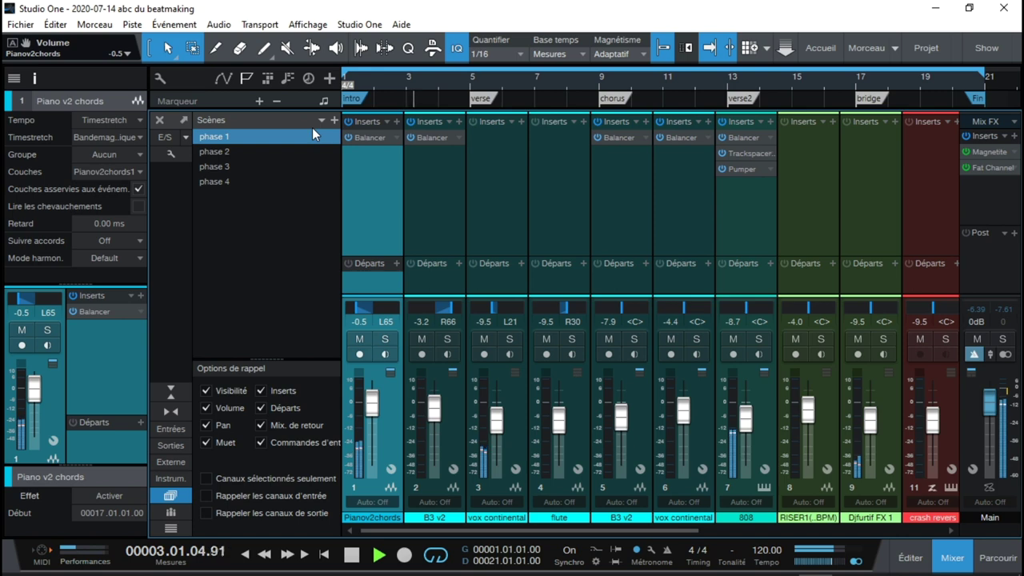
pyautogui.click(227, 150)
pyautogui.click(227, 150)
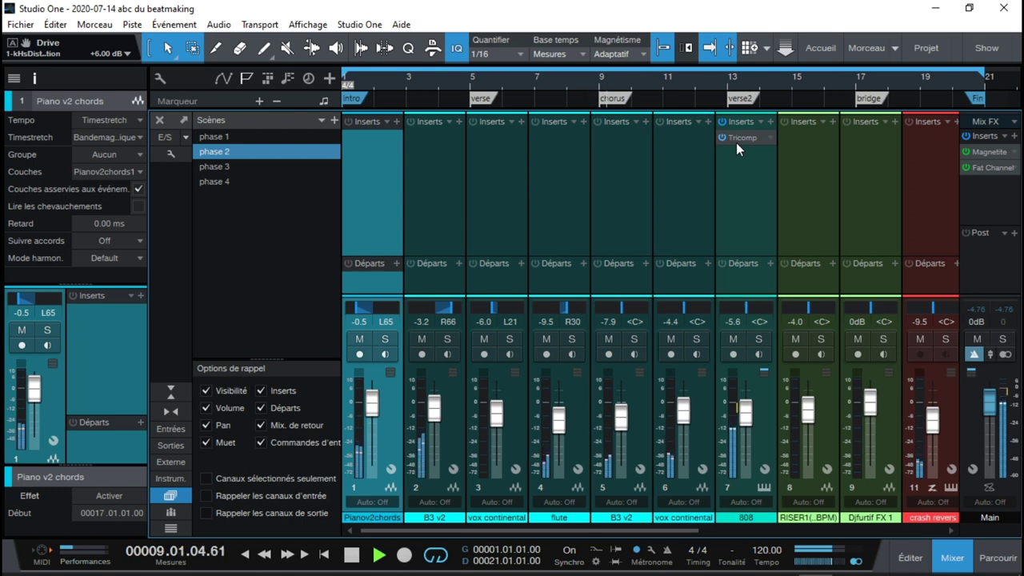
pyautogui.press('space')
# Recall the phase 3 scene, listen to it briefly and inspect the 808 channel's Ravage Lite insert
pyautogui.click(256, 171)
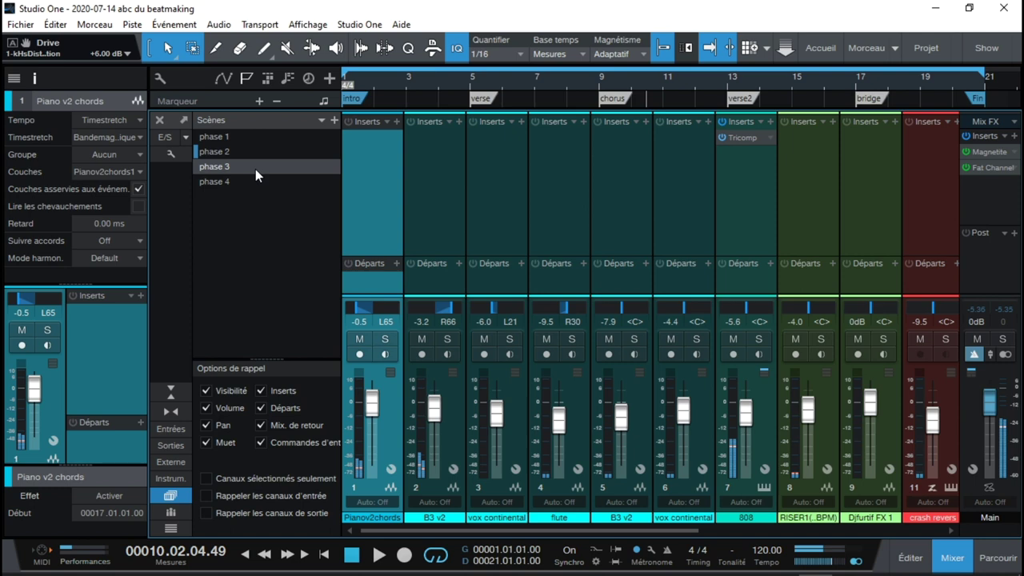
pyautogui.press('space')
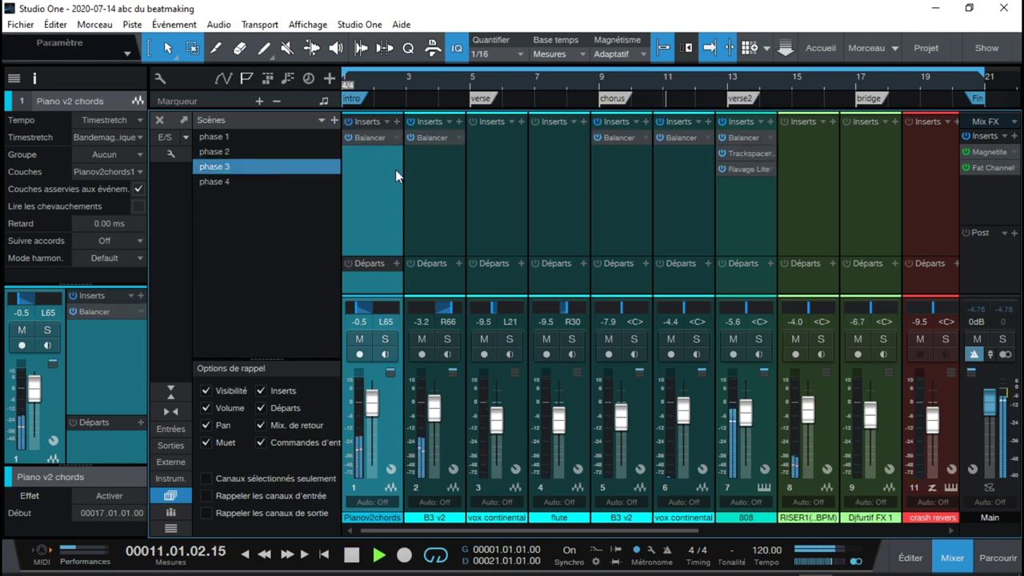
pyautogui.press('space')
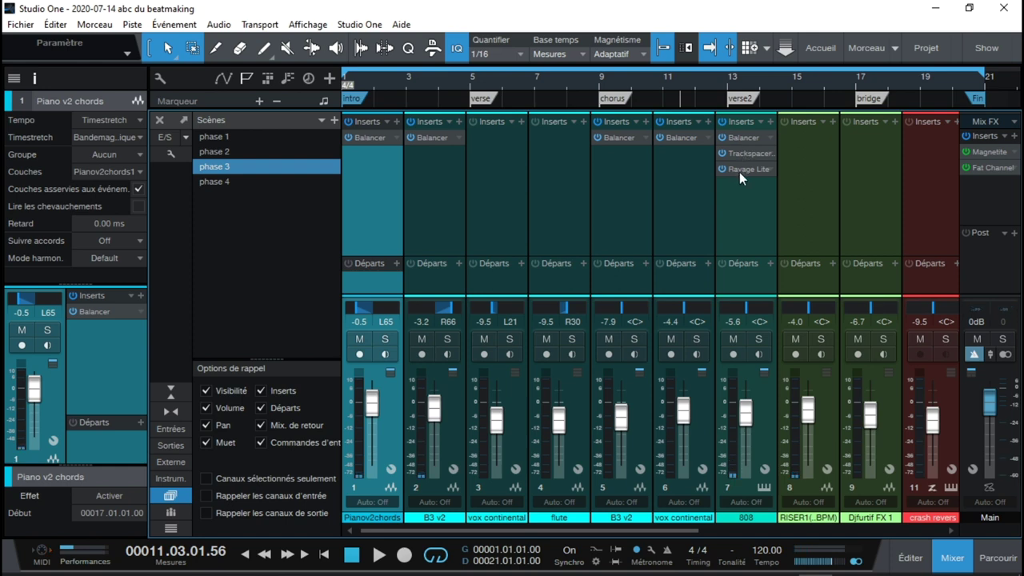
pyautogui.click(739, 170)
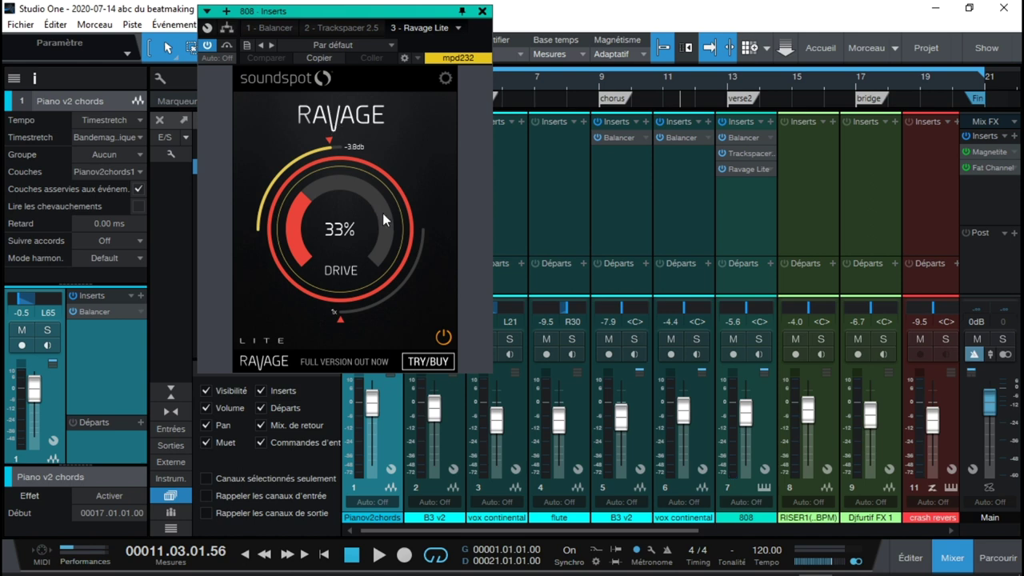
pyautogui.click(482, 12)
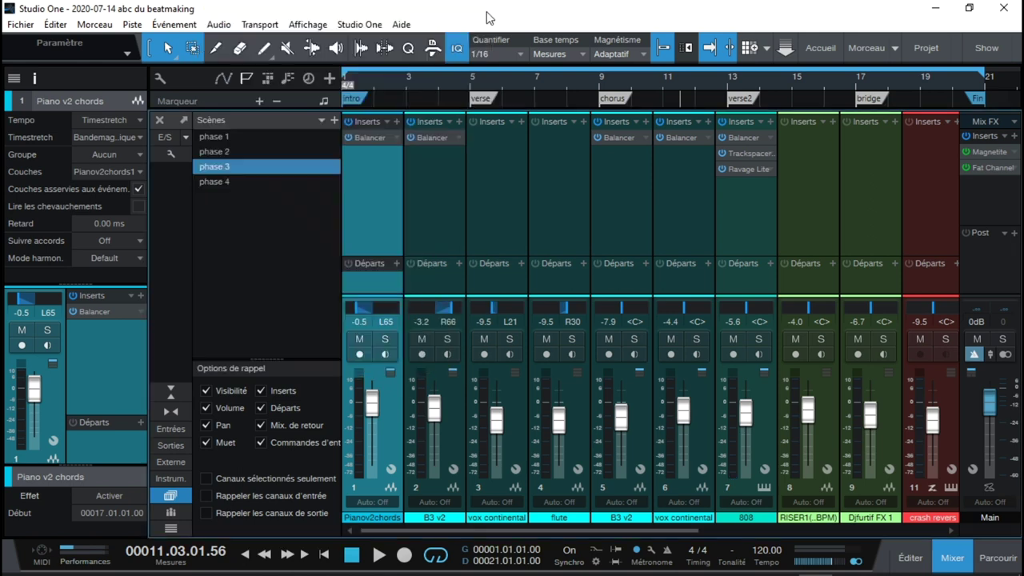
pyautogui.press('space')
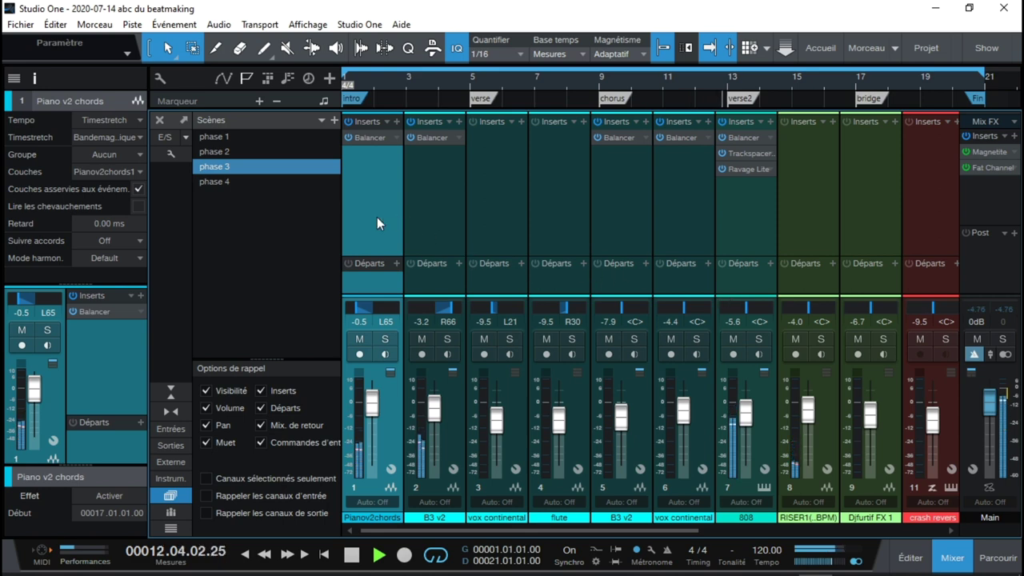
pyautogui.press('space')
# Recall the phase 4 scene and listen to it while inspecting the 808 channel's Saturation Knob insert
pyautogui.click(221, 182)
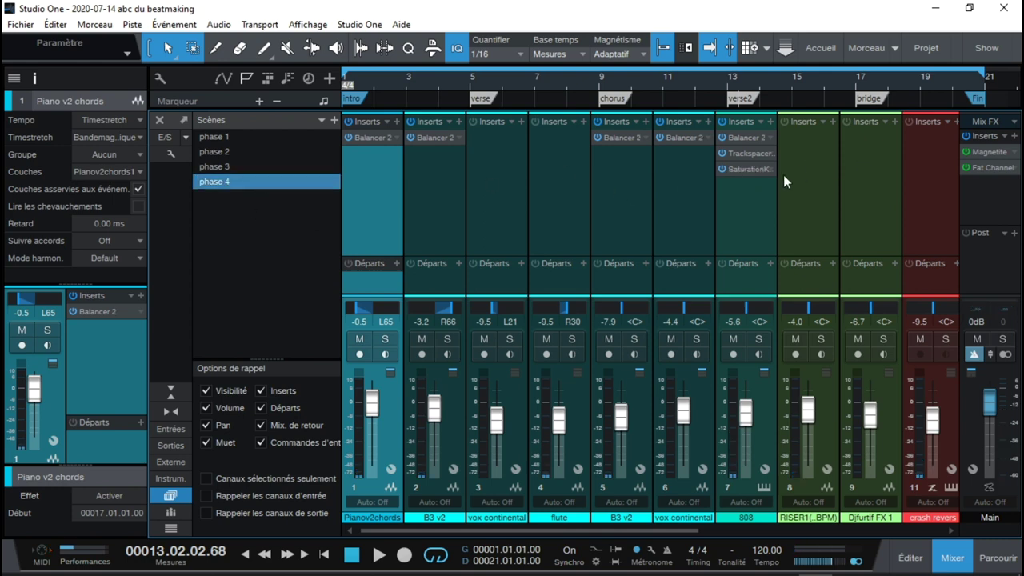
pyautogui.click(752, 170)
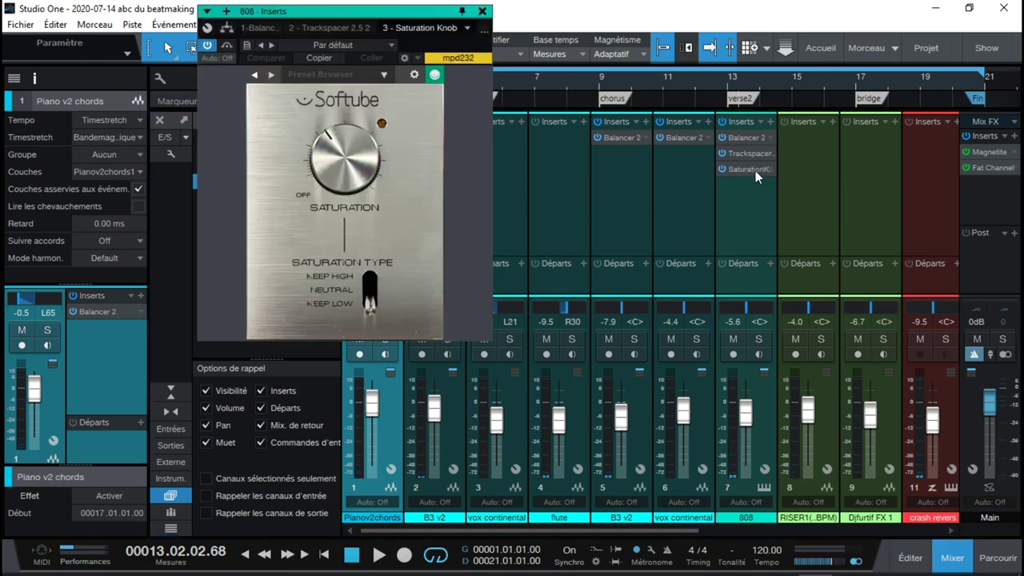
pyautogui.press('space')
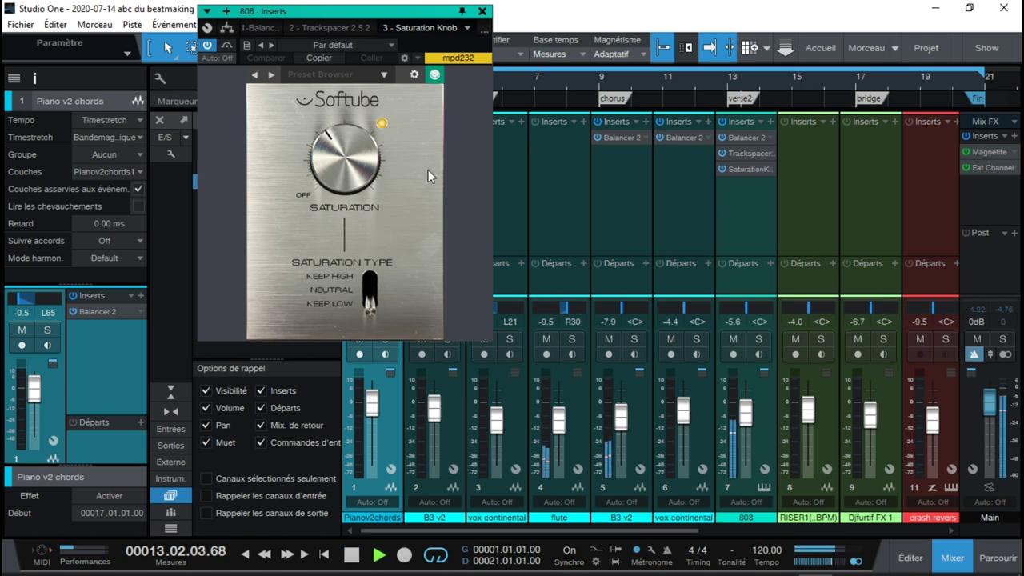
pyautogui.click(482, 12)
pyautogui.press('space')
# Show the mixer's channel list and make the hidden hi-hat channel visible
pyautogui.moveTo(604, 531); pyautogui.dragTo(763, 534)
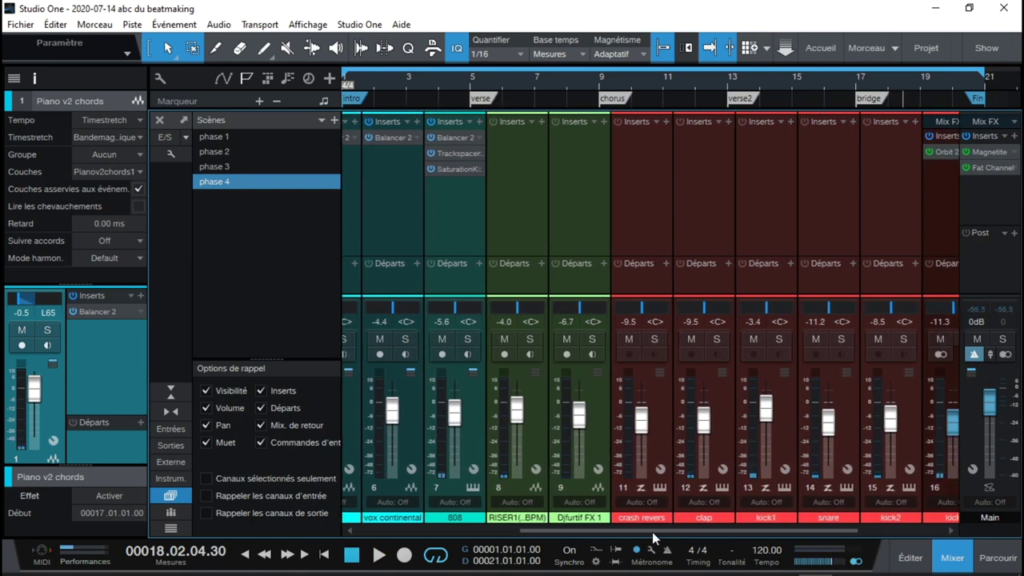
pyautogui.moveTo(652, 533); pyautogui.dragTo(680, 533)
pyautogui.click(170, 513)
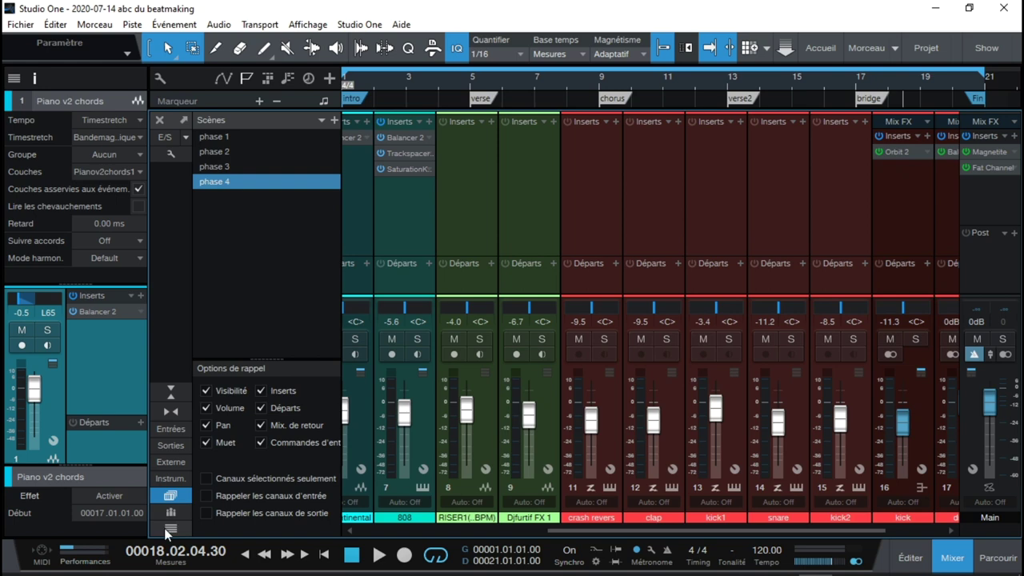
pyautogui.click(169, 525)
pyautogui.click(224, 272)
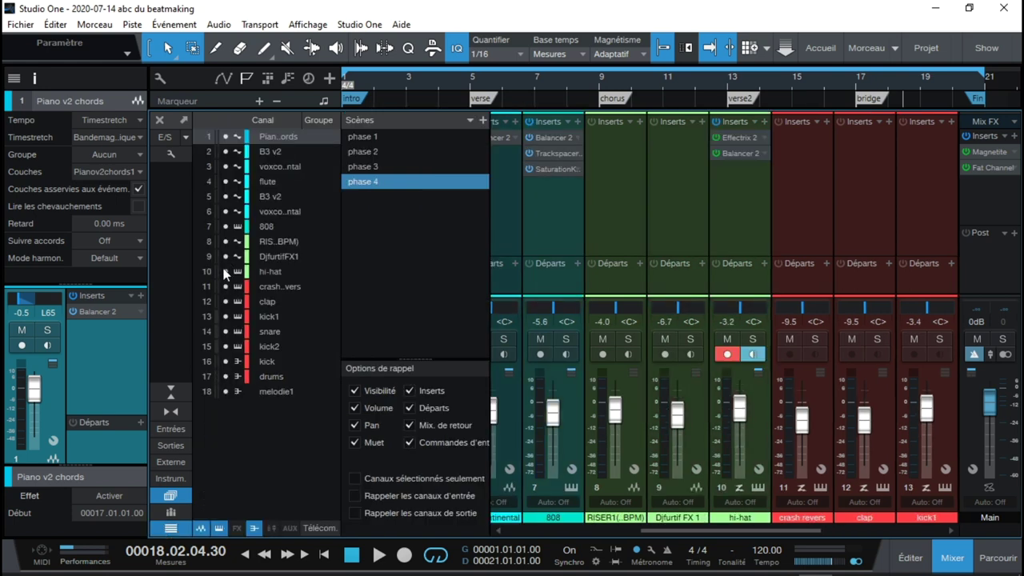
pyautogui.click(169, 497)
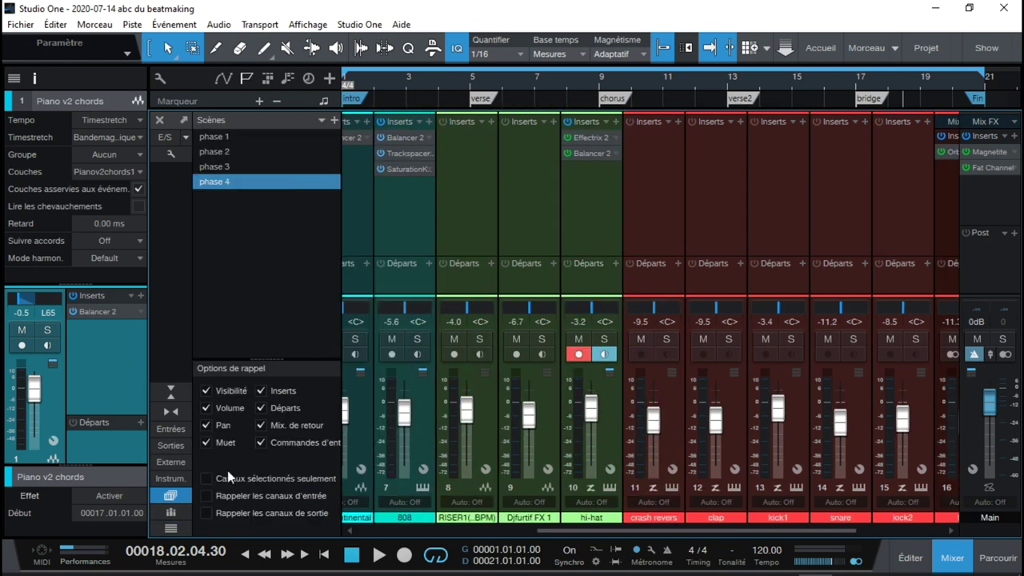
pyautogui.click(170, 528)
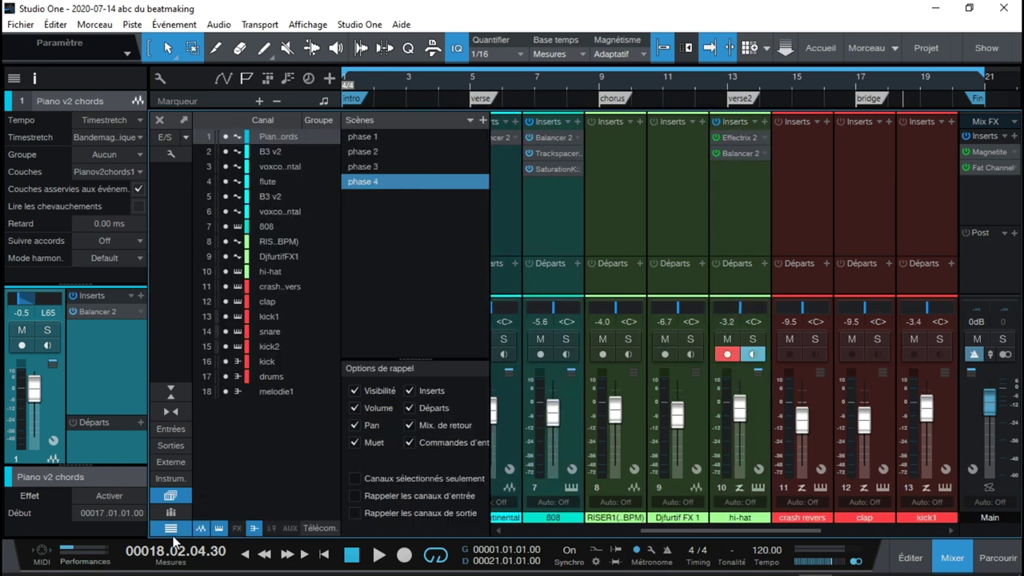
# Examine the hi-hat channel's Effectrix 2 pattern while playing the song from the start with the phase 4 scene
pyautogui.click(732, 137)
pyautogui.press('Home')
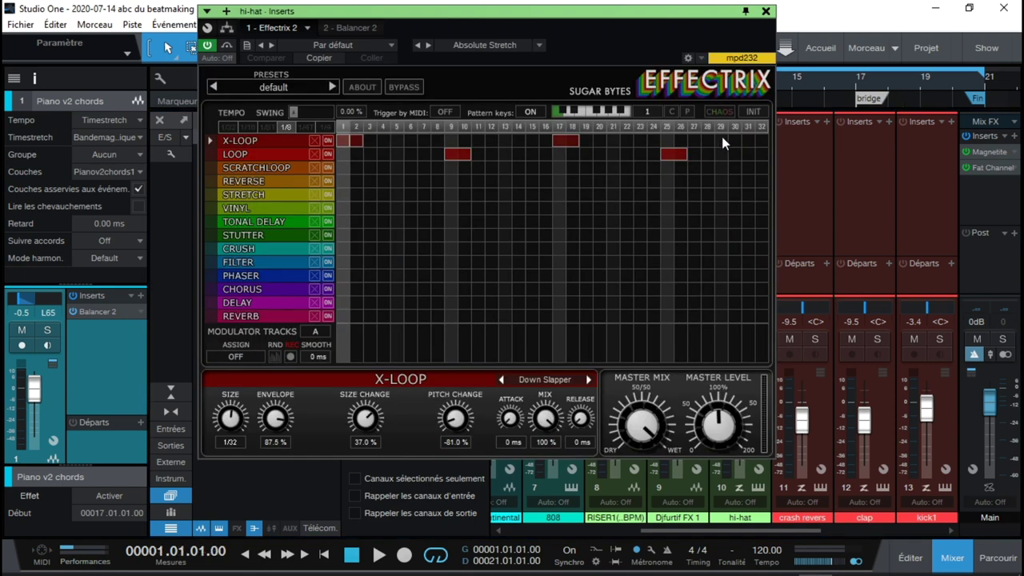
pyautogui.press('space')
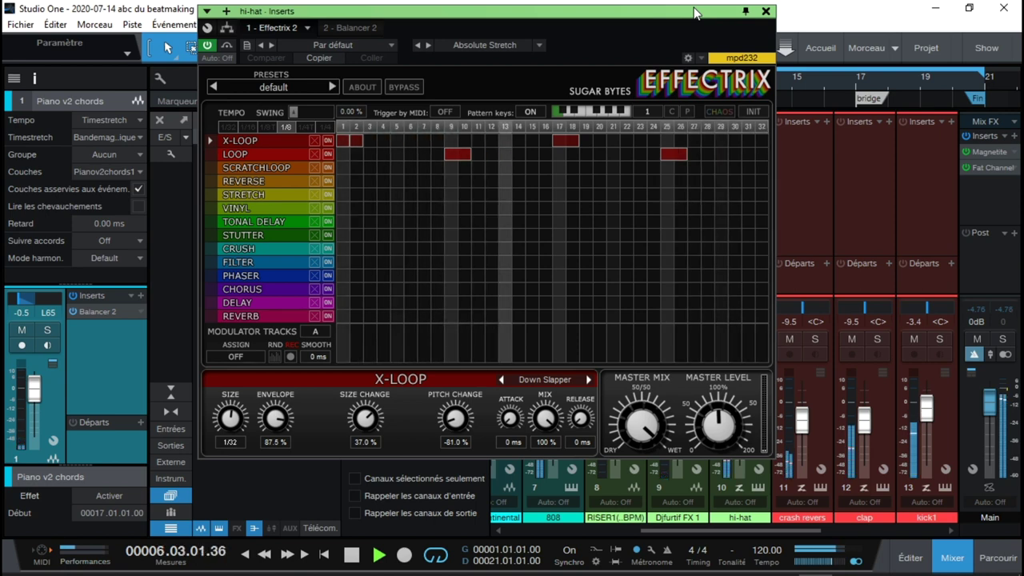
pyautogui.press('space')
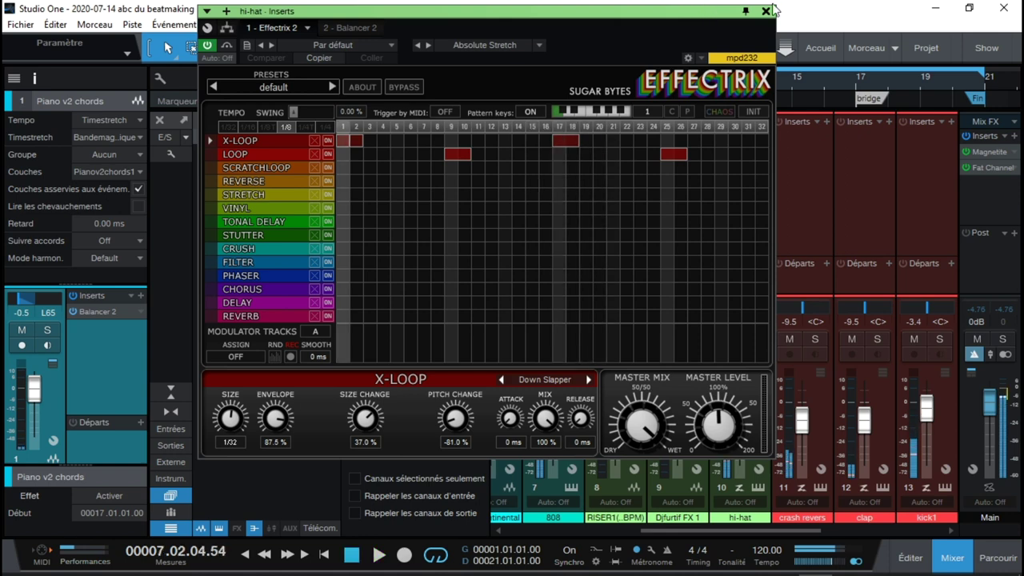
pyautogui.click(766, 11)
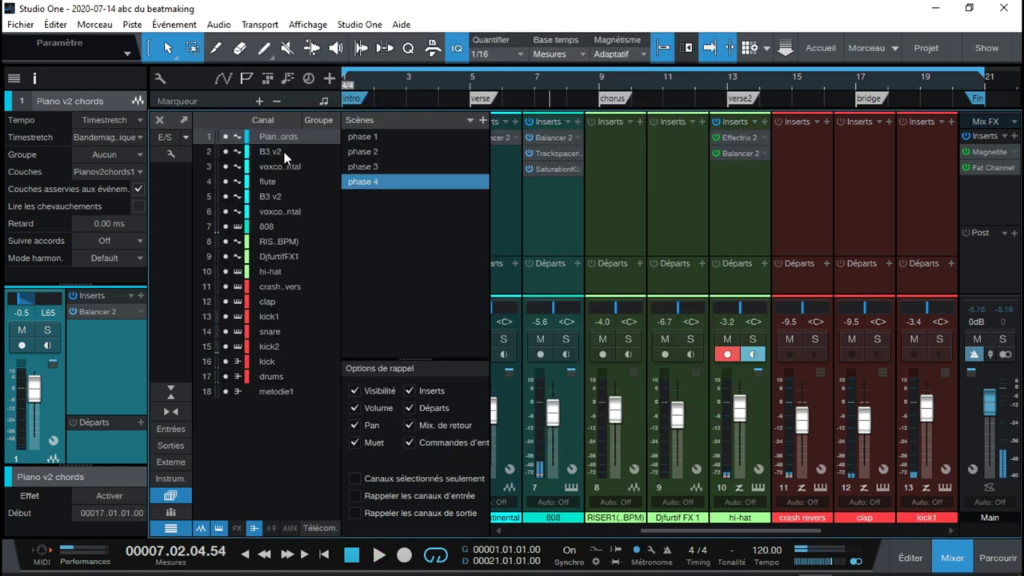
# Recall the phase 1 scene, make the hi-hat channel visible and inspect its Groove Delay insert
pyautogui.click(364, 139)
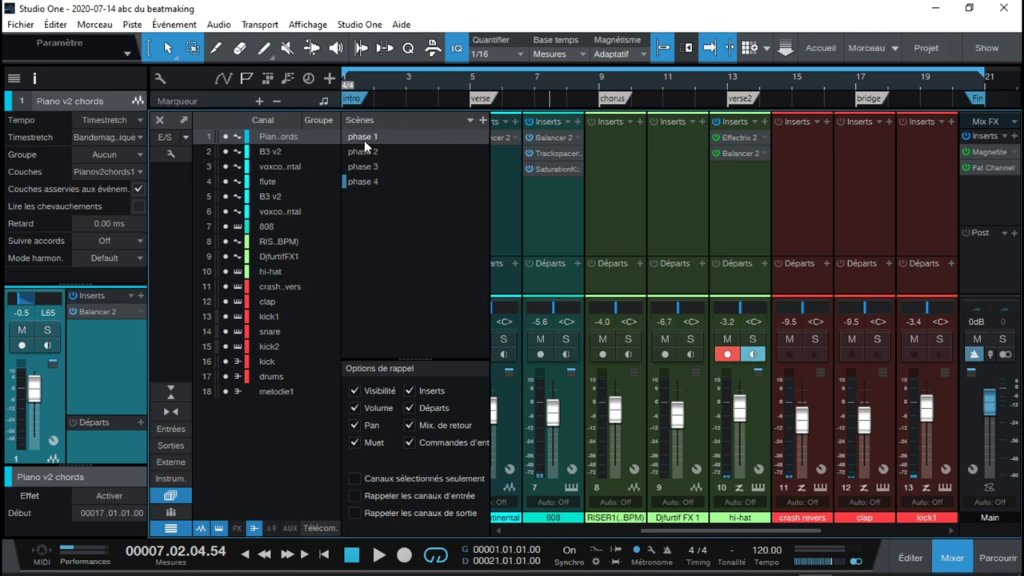
pyautogui.click(364, 140)
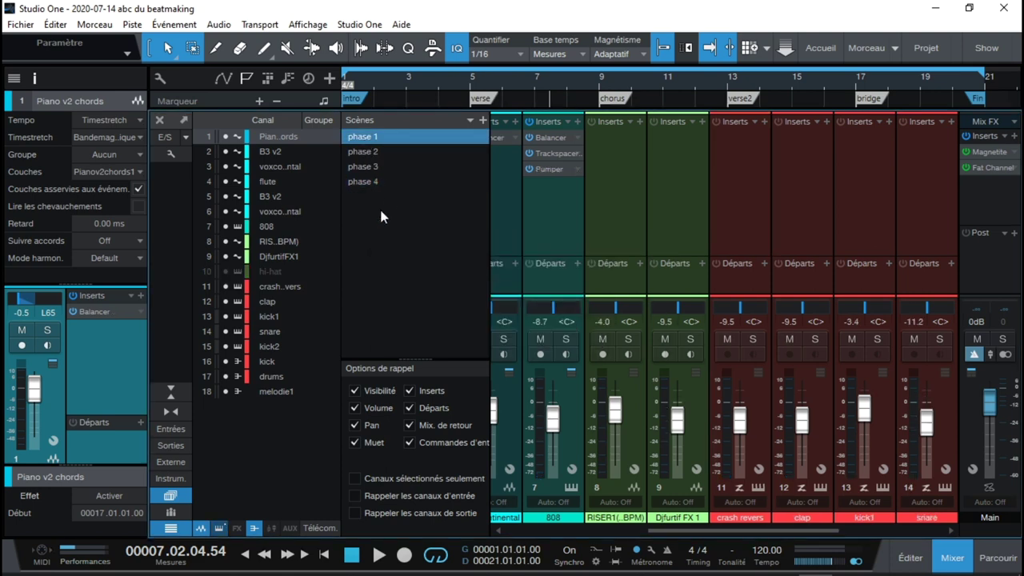
pyautogui.click(226, 272)
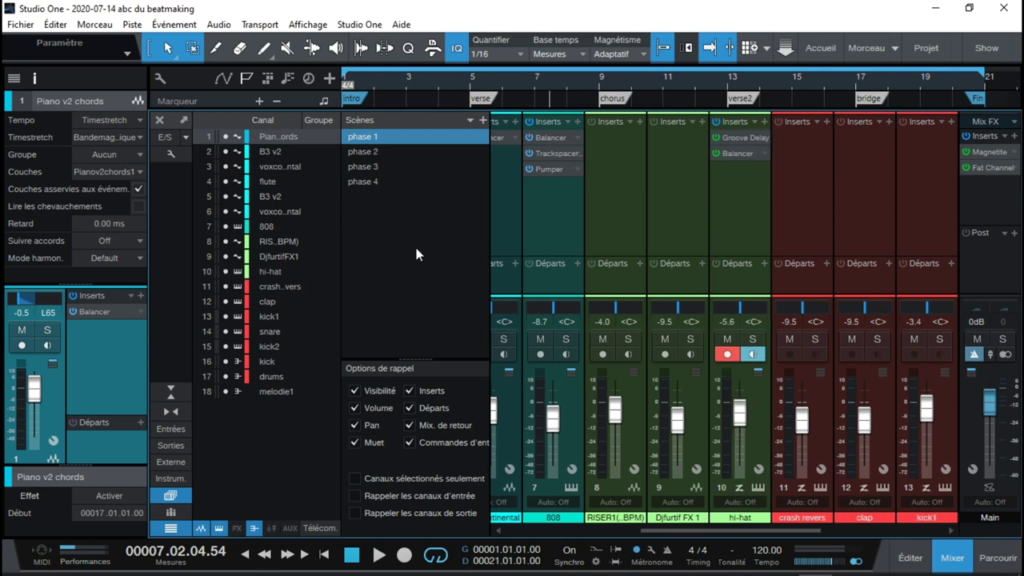
pyautogui.click(743, 138)
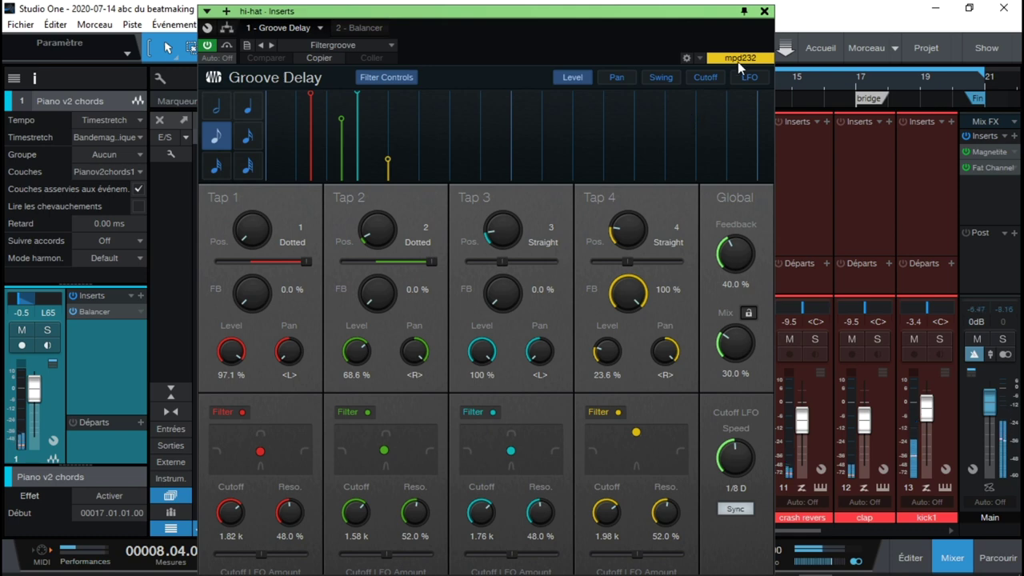
pyautogui.click(764, 11)
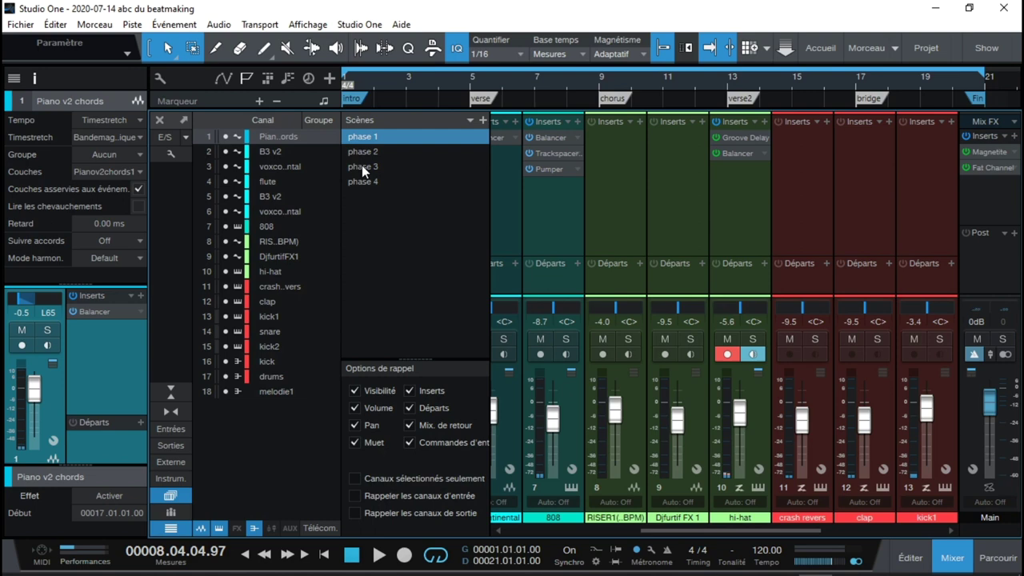
# Recall the phase 3 scene and make its hi-hat channel visible
pyautogui.click(362, 166)
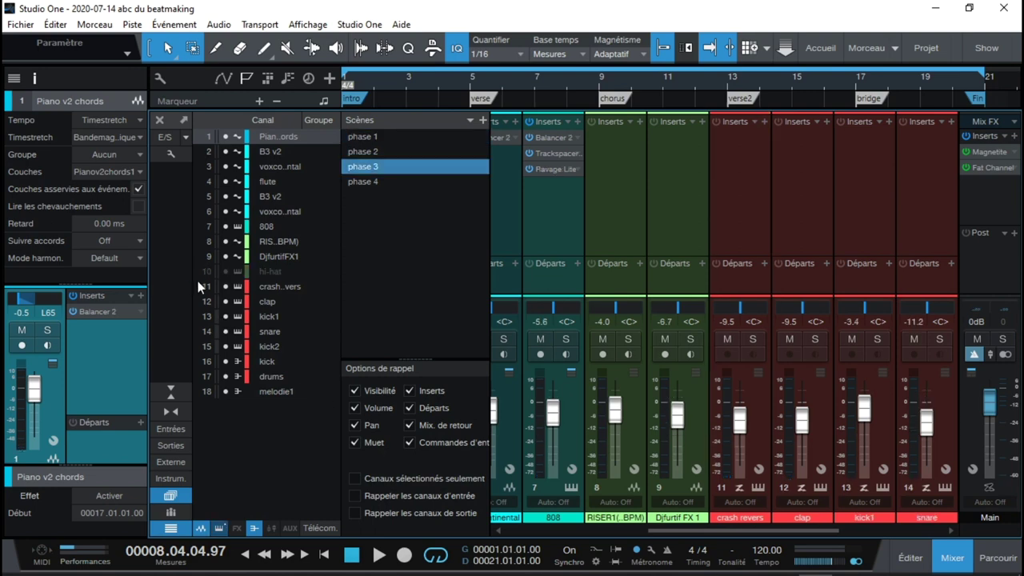
pyautogui.click(225, 272)
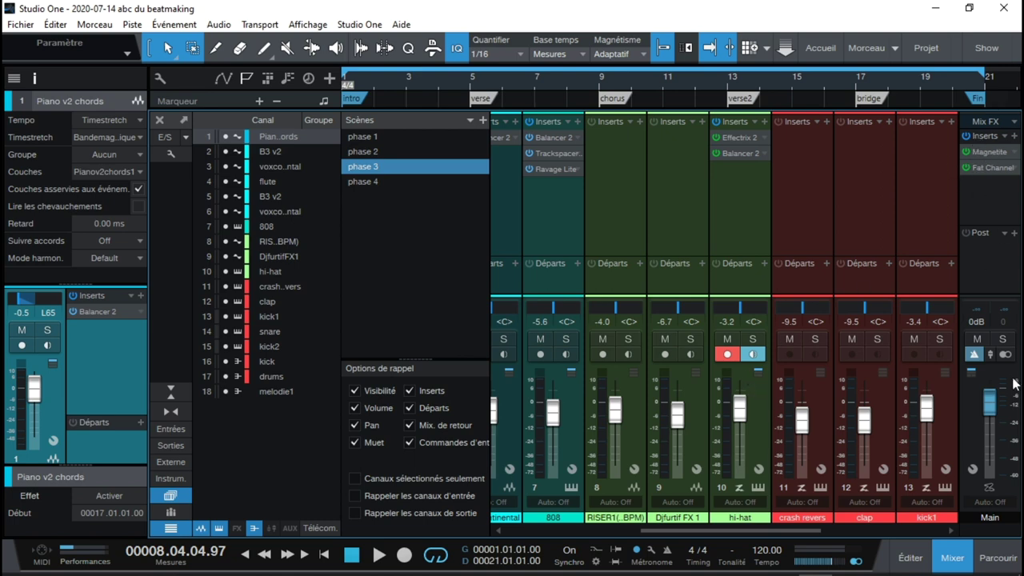
# Open the effects browser and look through the PreSonus plug-ins
pyautogui.click(998, 558)
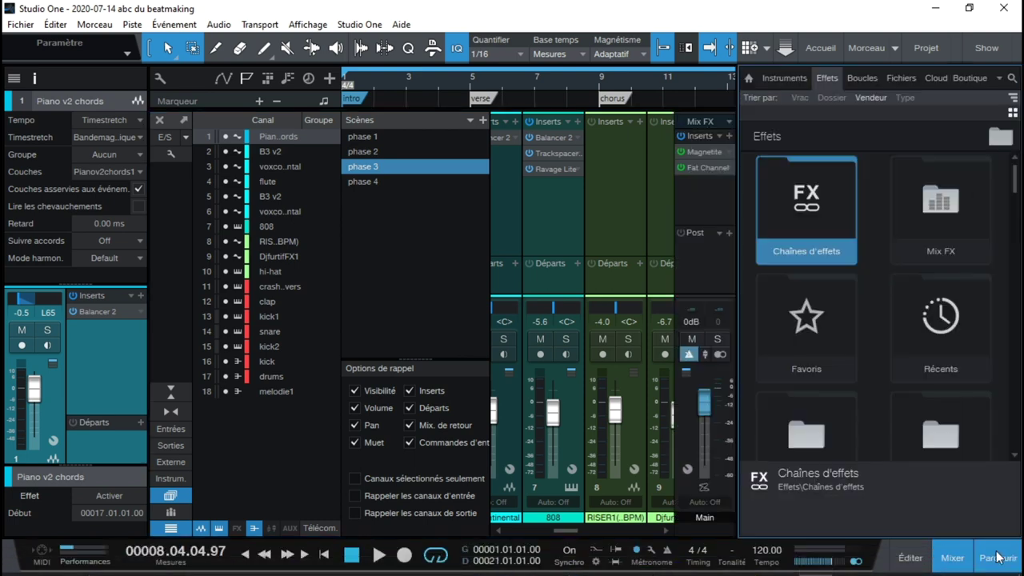
pyautogui.moveTo(1015, 181); pyautogui.dragTo(1014, 354)
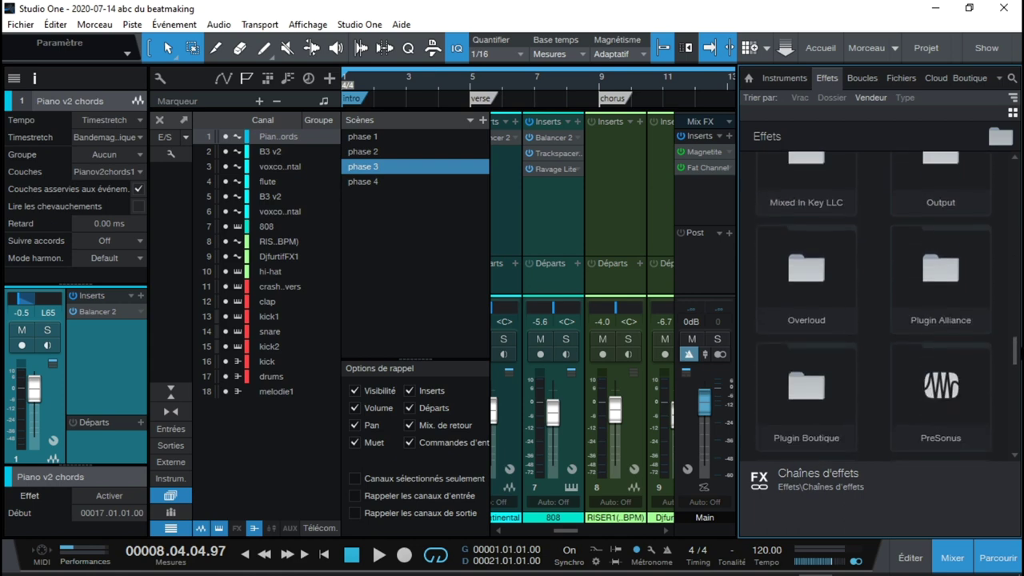
pyautogui.click(965, 381)
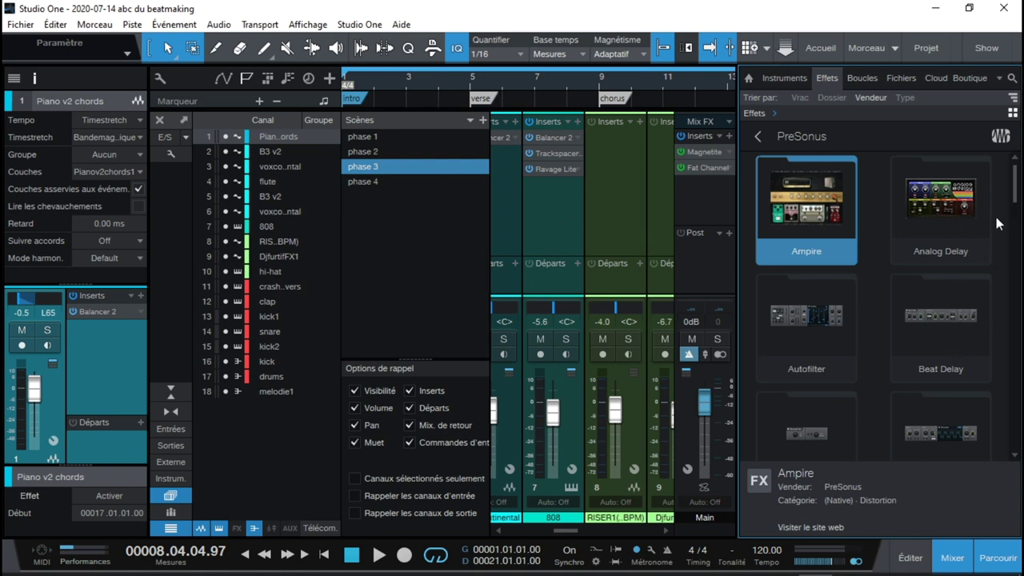
pyautogui.scroll(-4, 880, 304)
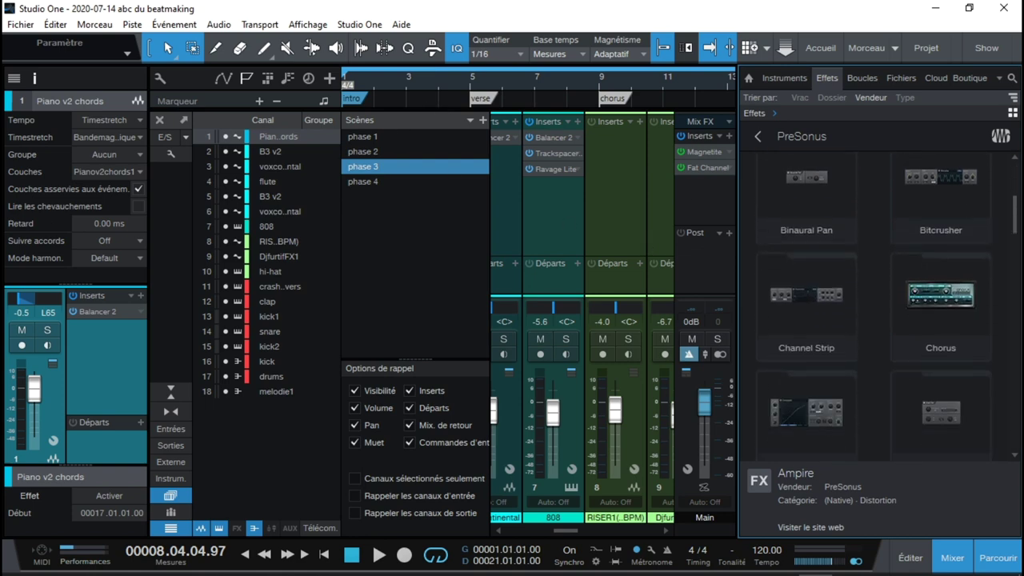
pyautogui.scroll(-8, 880, 304)
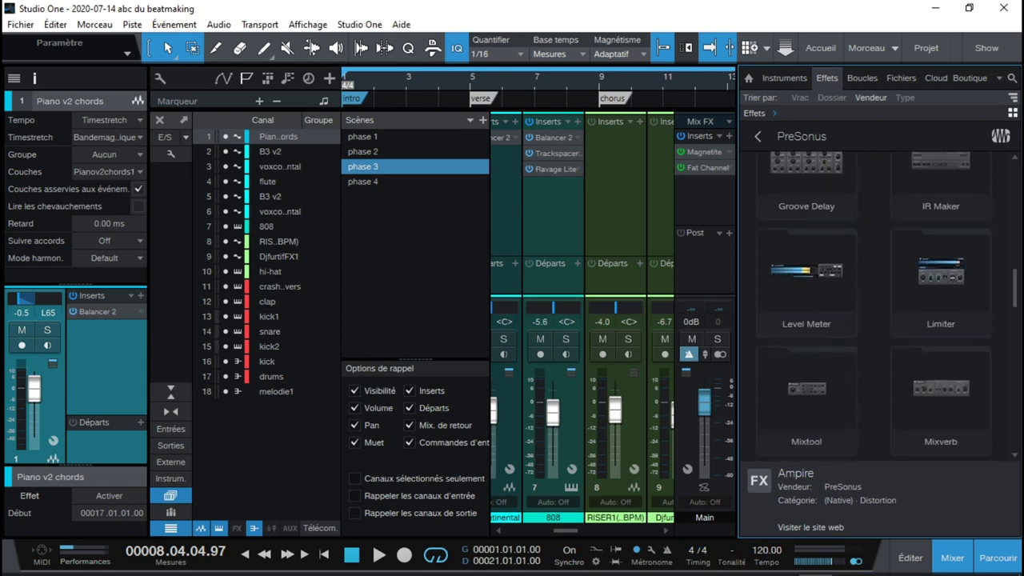
pyautogui.scroll(-5, 773, 272)
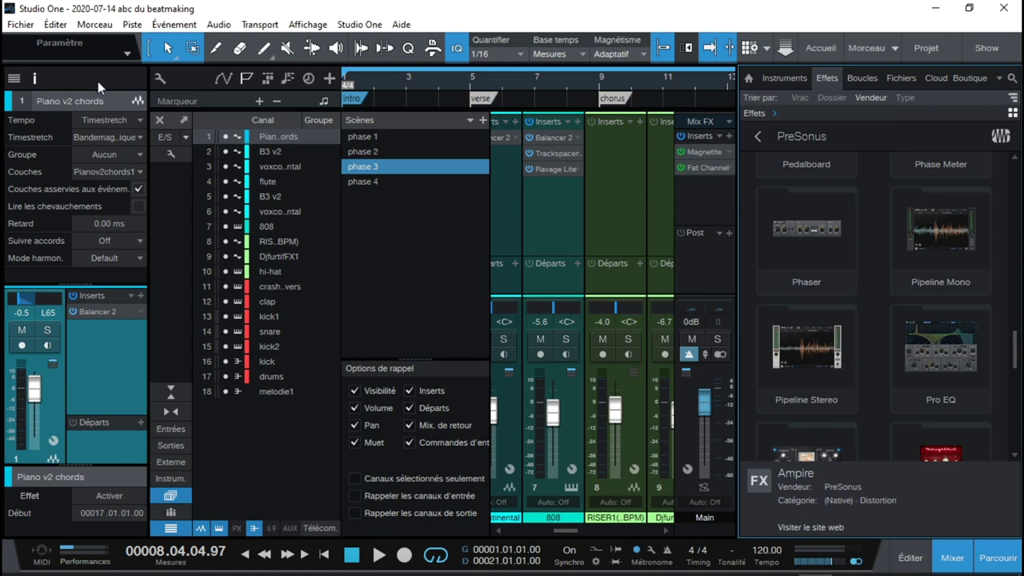
# Close the mixer and create a new track holding the PreSonus Pro EQ by adding the effect to the arrangement's empty area
pyautogui.click(155, 83)
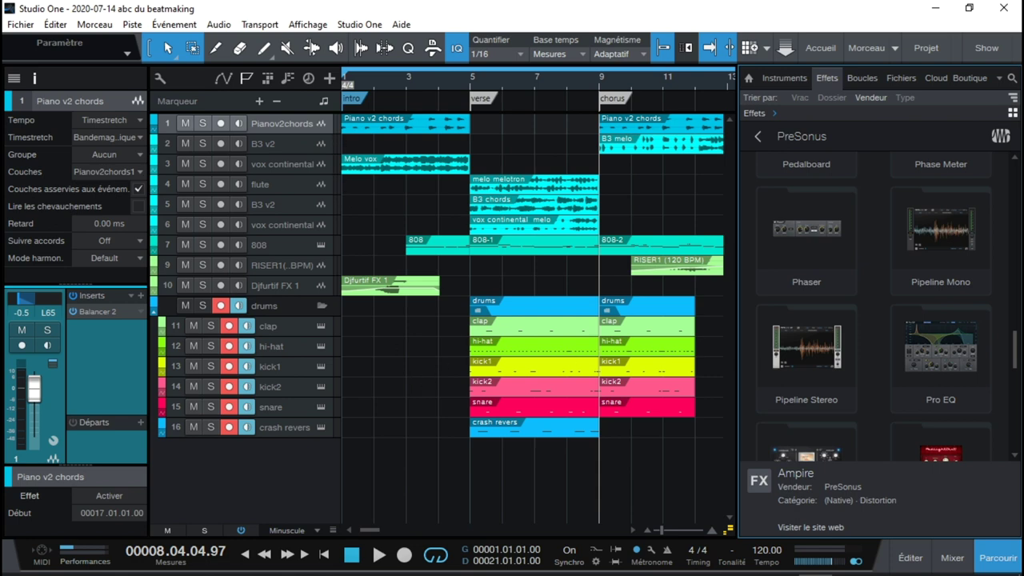
pyautogui.scroll(3, 1014, 339)
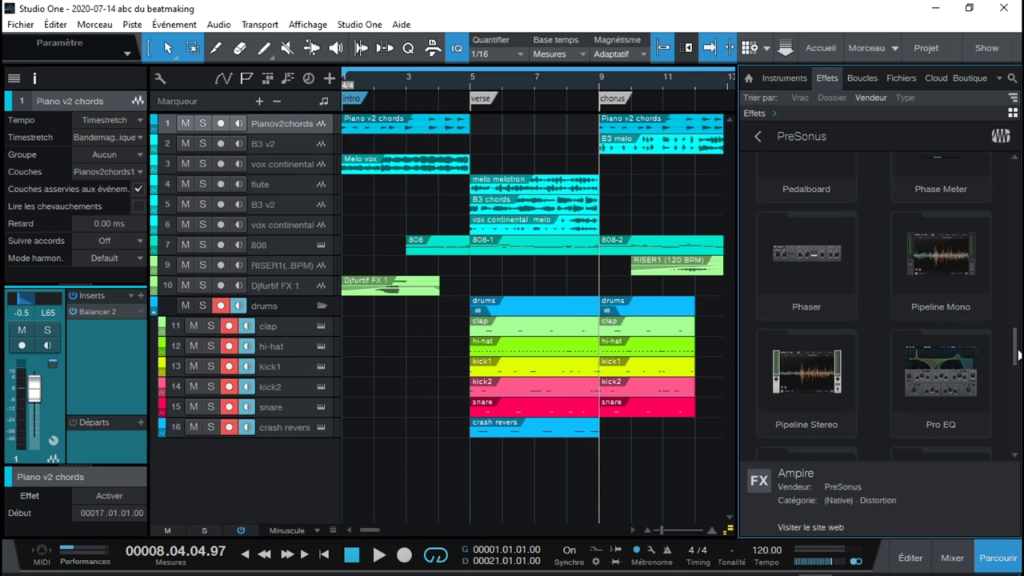
pyautogui.moveTo(1015, 340); pyautogui.dragTo(1017, 367)
pyautogui.moveTo(927, 280); pyautogui.dragTo(376, 481)
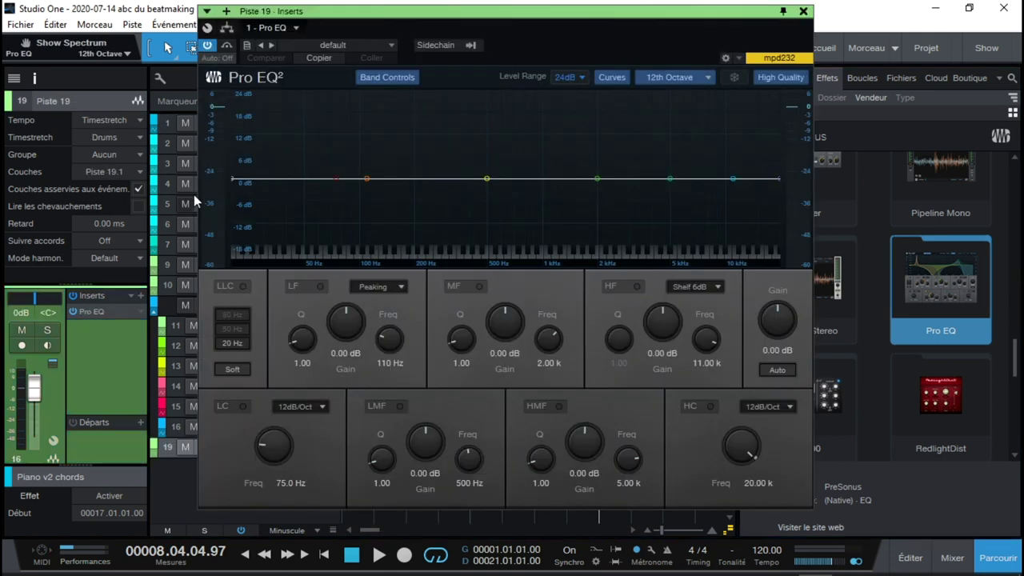
# Try the Pro EQ's LLC filter at 80, 50 and 20 Hz, and switch it back off
pyautogui.click(221, 285)
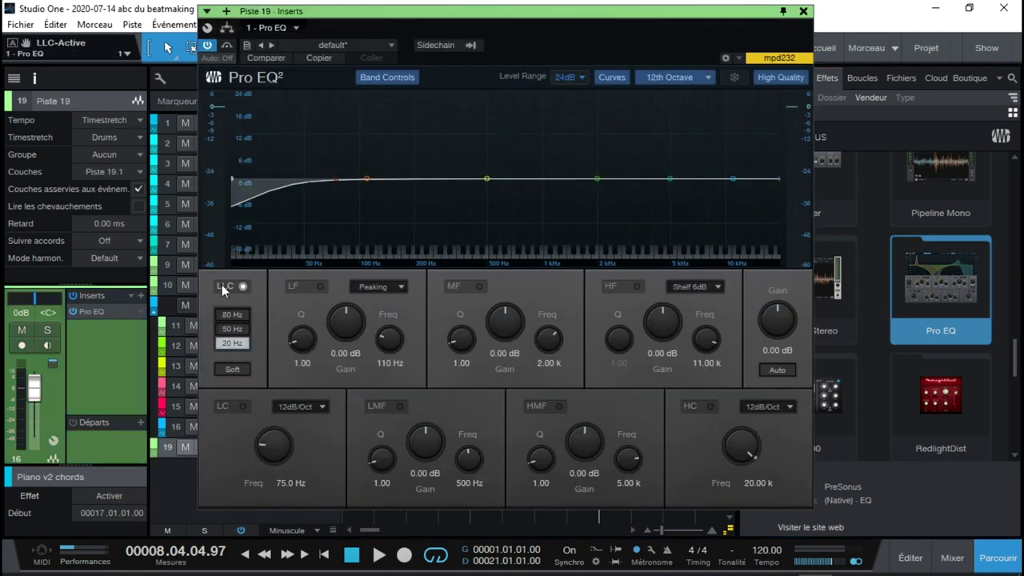
pyautogui.click(231, 315)
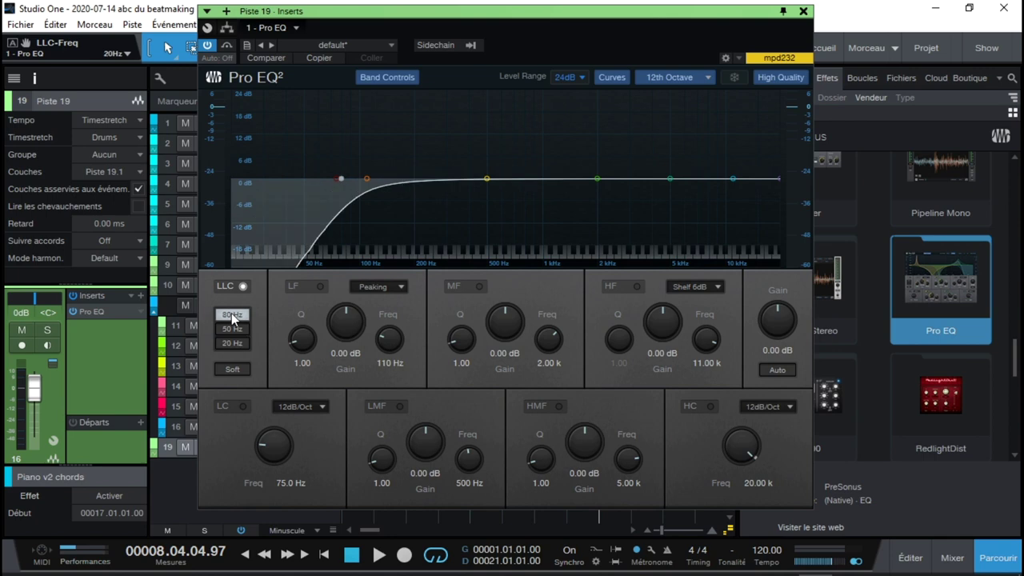
pyautogui.click(231, 331)
pyautogui.click(233, 345)
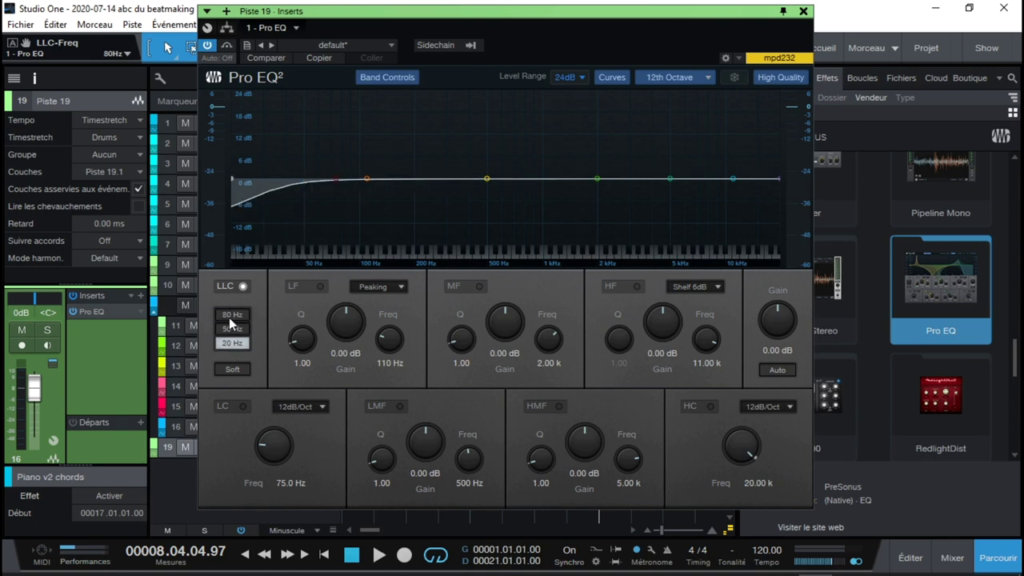
pyautogui.click(229, 316)
pyautogui.click(231, 330)
pyautogui.click(233, 342)
pyautogui.click(243, 287)
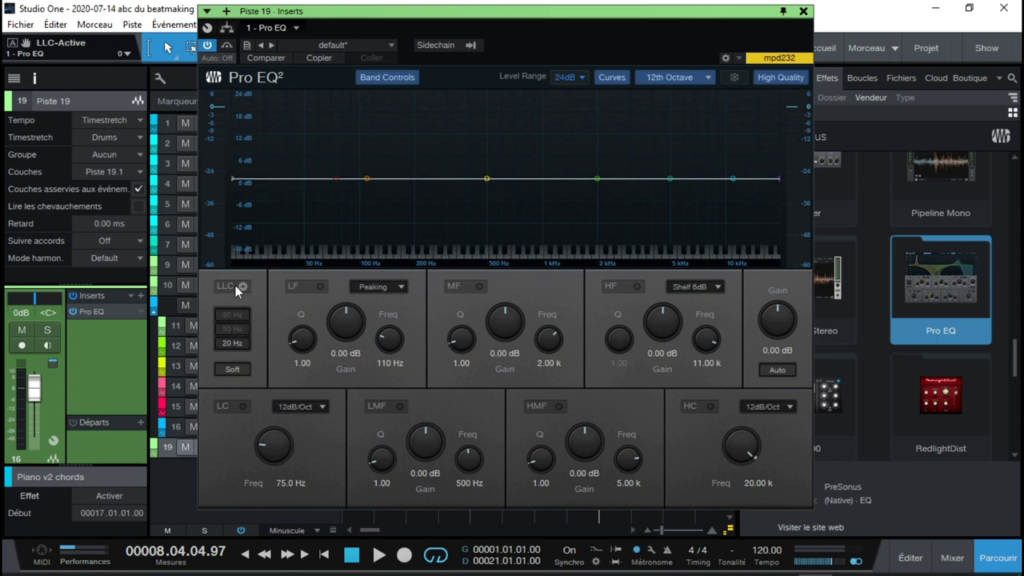
# Switch the Pro EQ's spectrum display to Third Octave and to FFT Curve
pyautogui.click(705, 77)
pyautogui.click(692, 110)
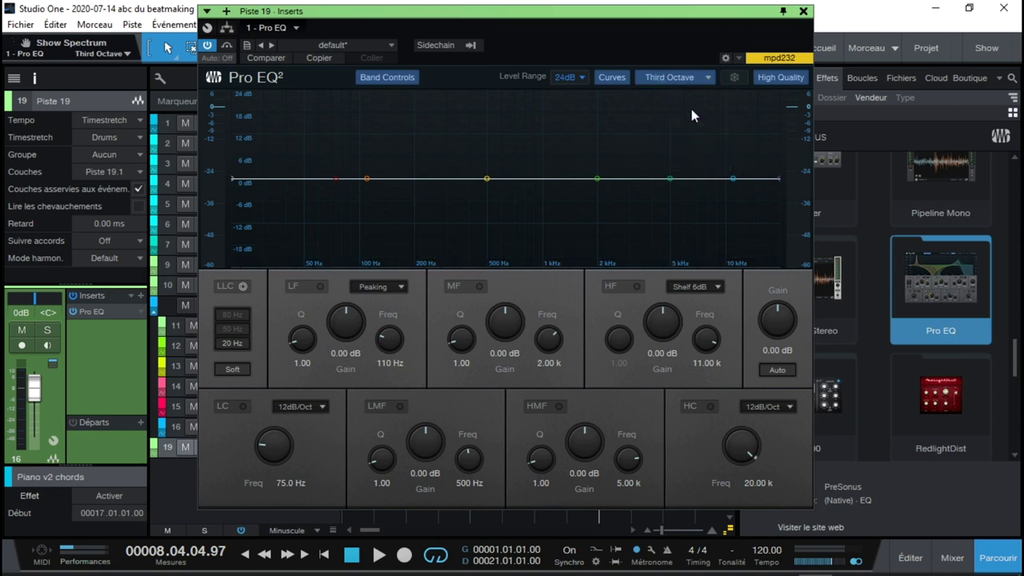
pyautogui.click(707, 77)
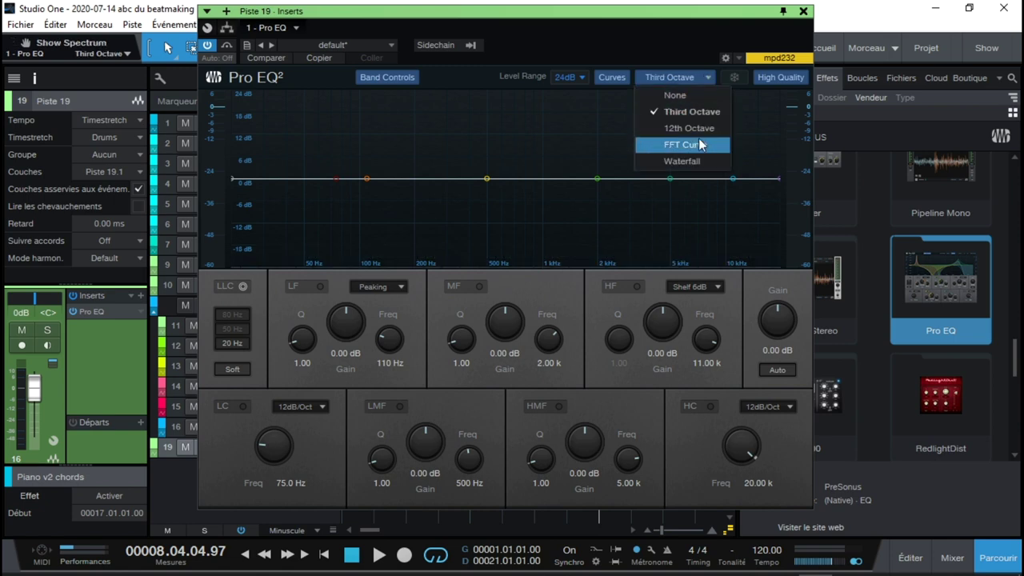
pyautogui.click(693, 142)
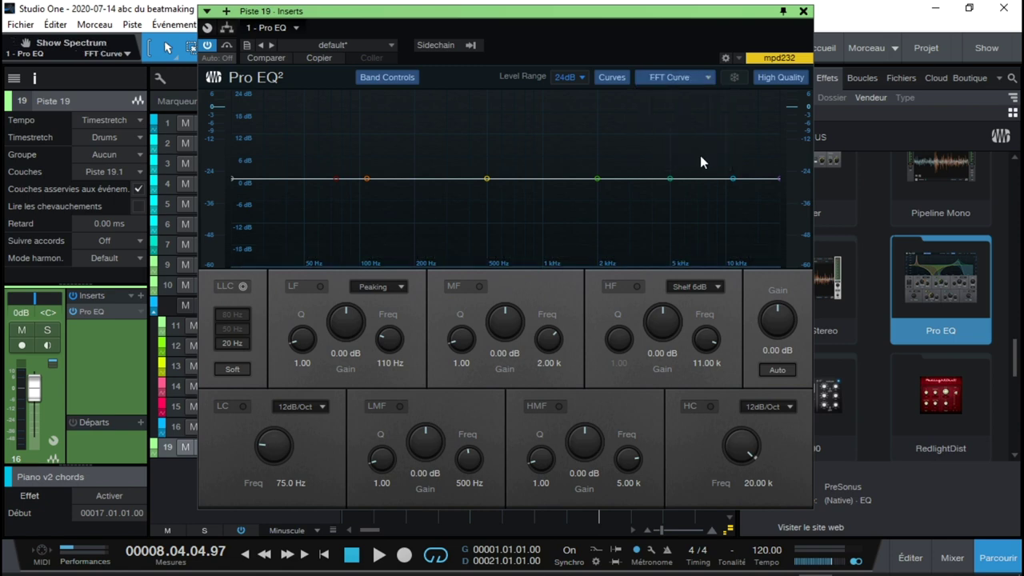
# Close the Pro EQ window and delete the test track Piste 19
pyautogui.click(803, 12)
pyautogui.rightClick(317, 449)
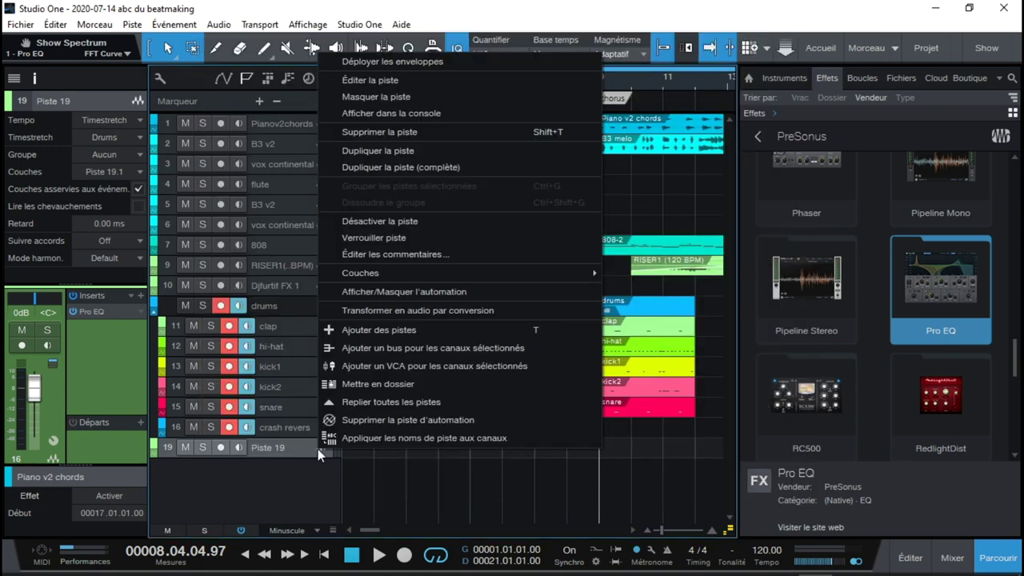
pyautogui.click(385, 137)
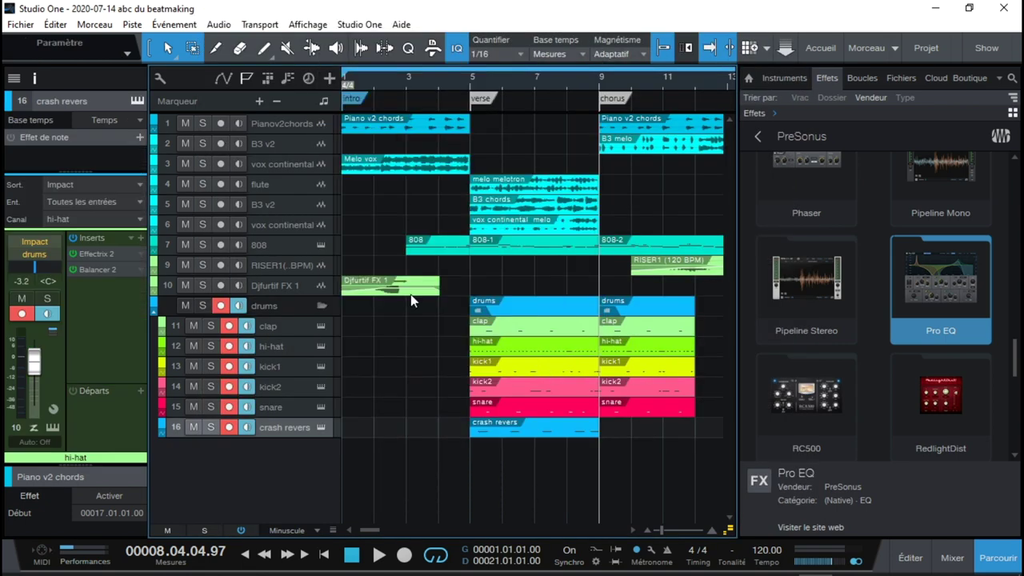
# Switch the mixer away from the phase 3 scene and insert Pro EQ first in the 808 channel's effect chain
pyautogui.press('F3')
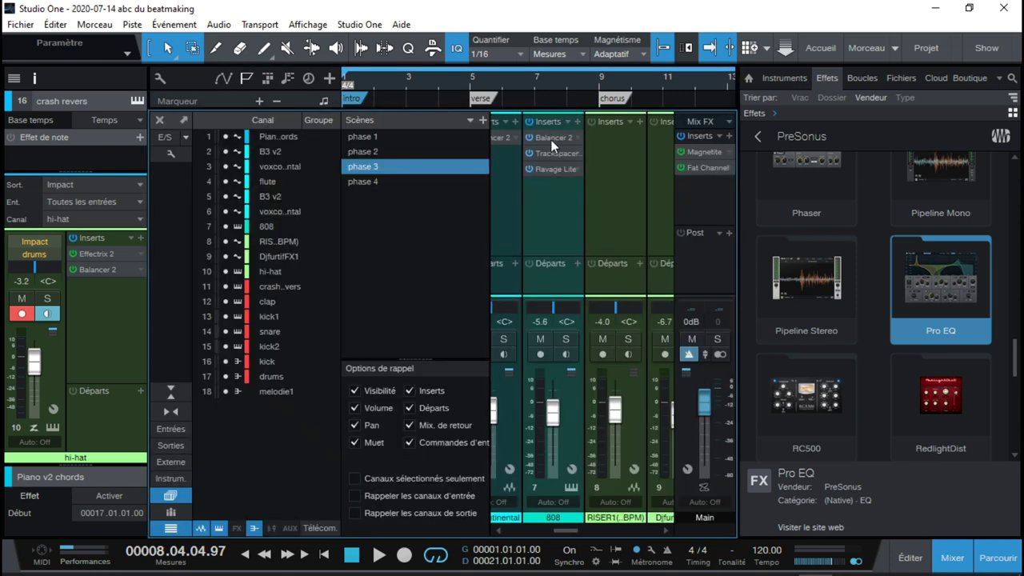
pyautogui.click(373, 153)
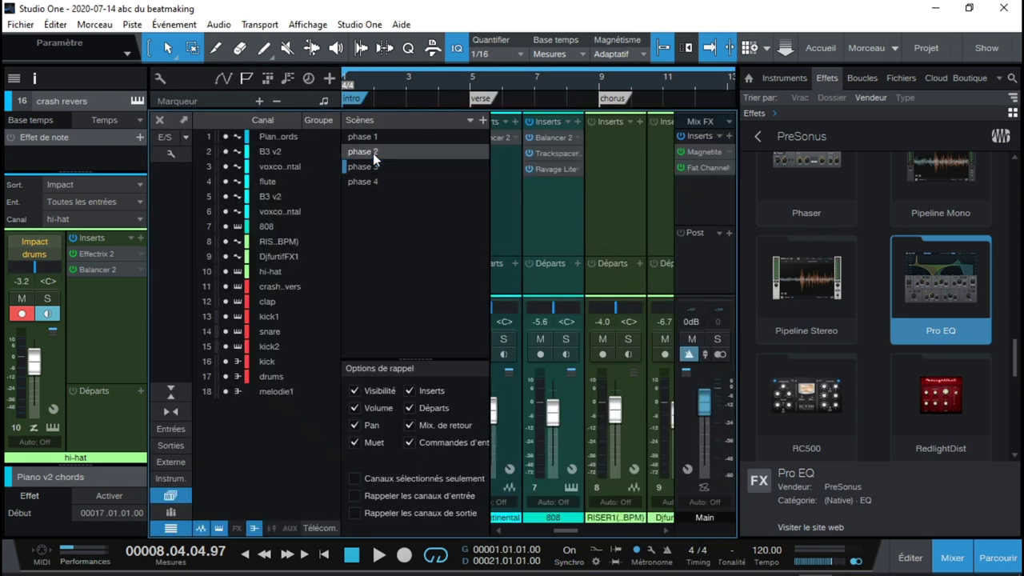
pyautogui.press('Down')
pyautogui.press('Down')
pyautogui.moveTo(936, 305); pyautogui.dragTo(559, 146)
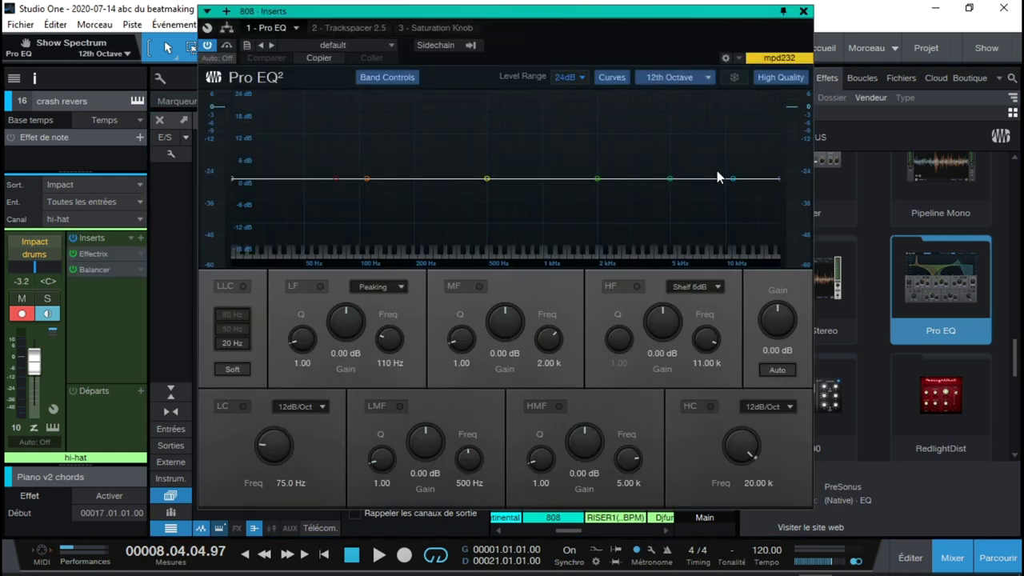
# Play the song from the start, turn off the 808 Pro EQ's High Quality mode and enable its low cut at 72.2 Hz
pyautogui.press(',')
pyautogui.press('space')
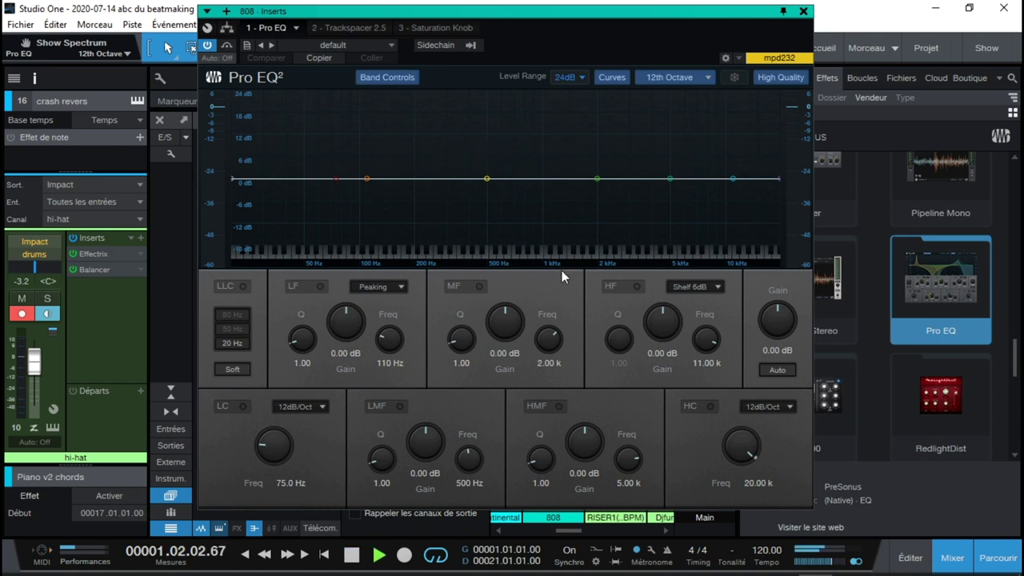
pyautogui.click(775, 76)
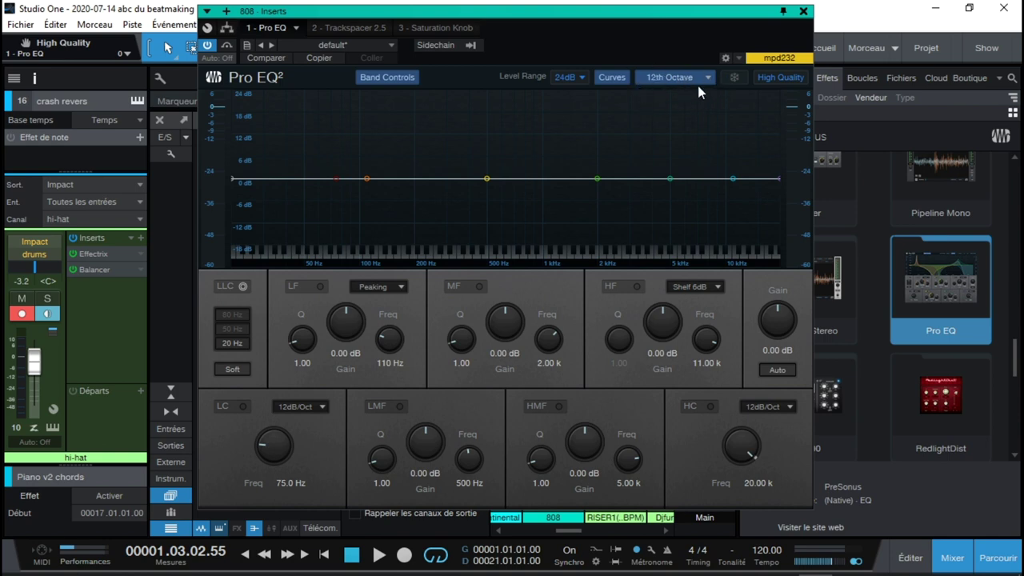
pyautogui.press('space')
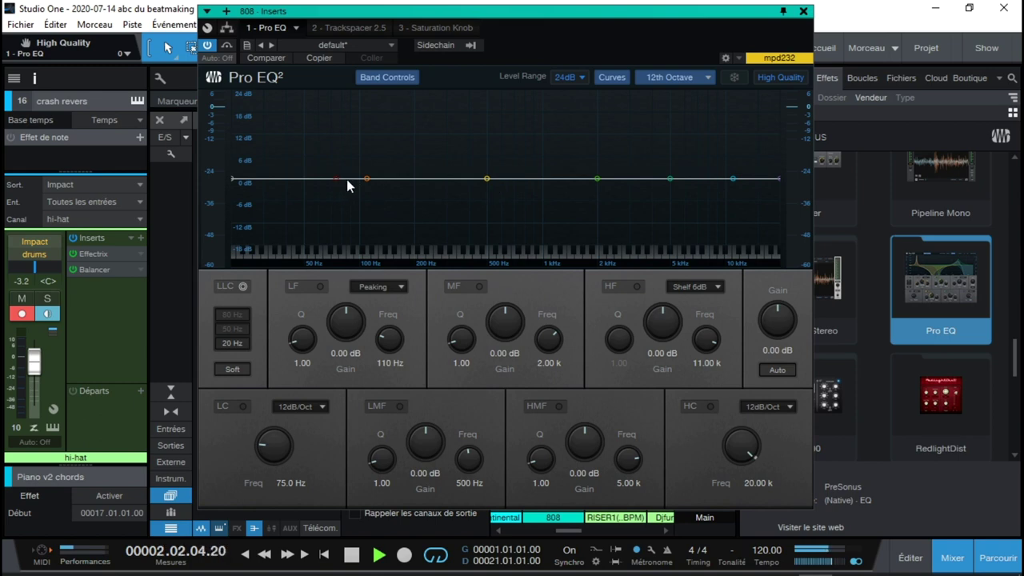
pyautogui.moveTo(335, 177); pyautogui.dragTo(333, 178)
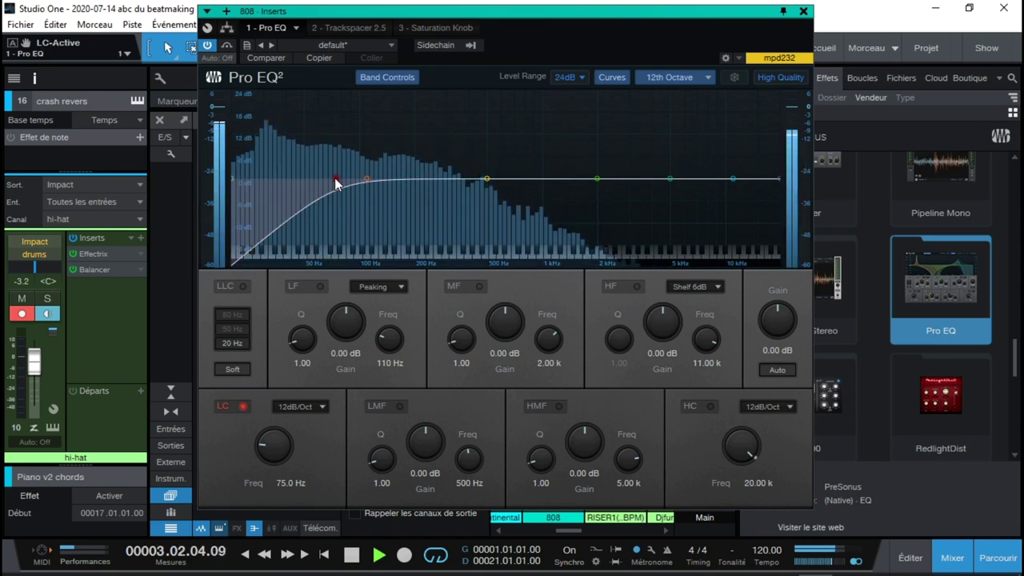
pyautogui.press('space')
# Compare the Pro EQ's FFT Curve, Waterfall, Third Octave and 12th Octave spectrum displays during playback
pyautogui.click(679, 77)
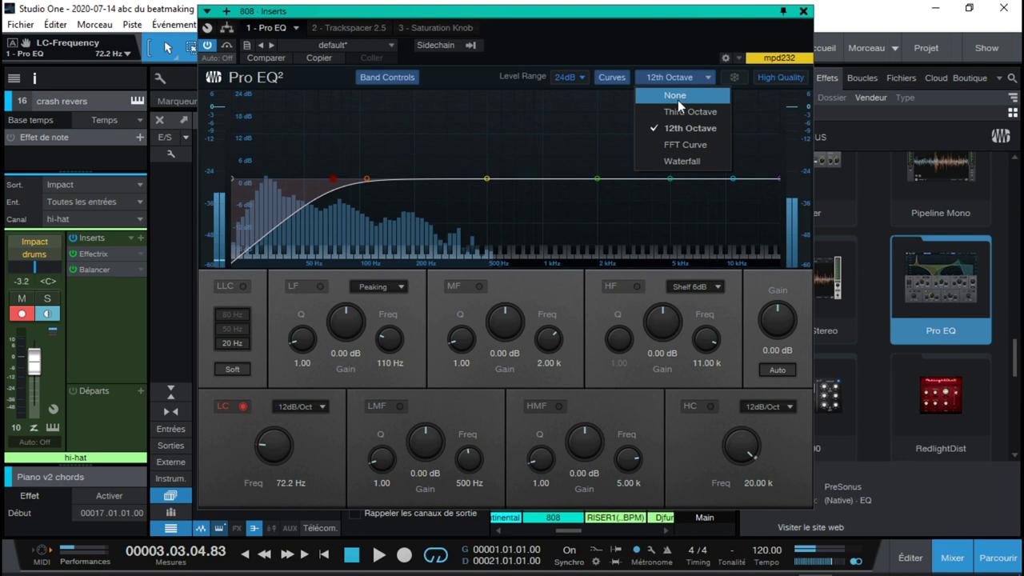
pyautogui.click(685, 144)
pyautogui.press('space')
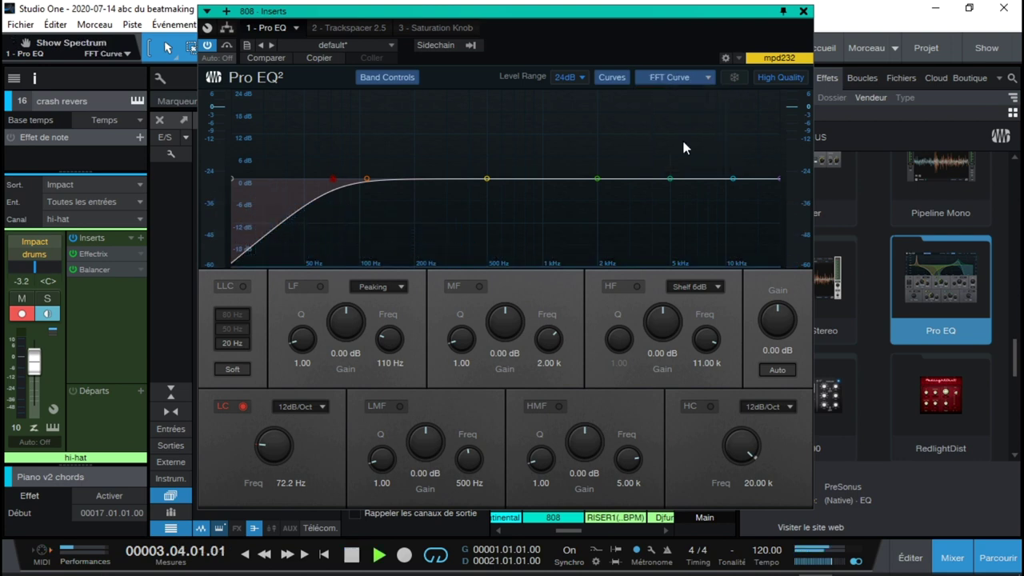
pyautogui.click(681, 78)
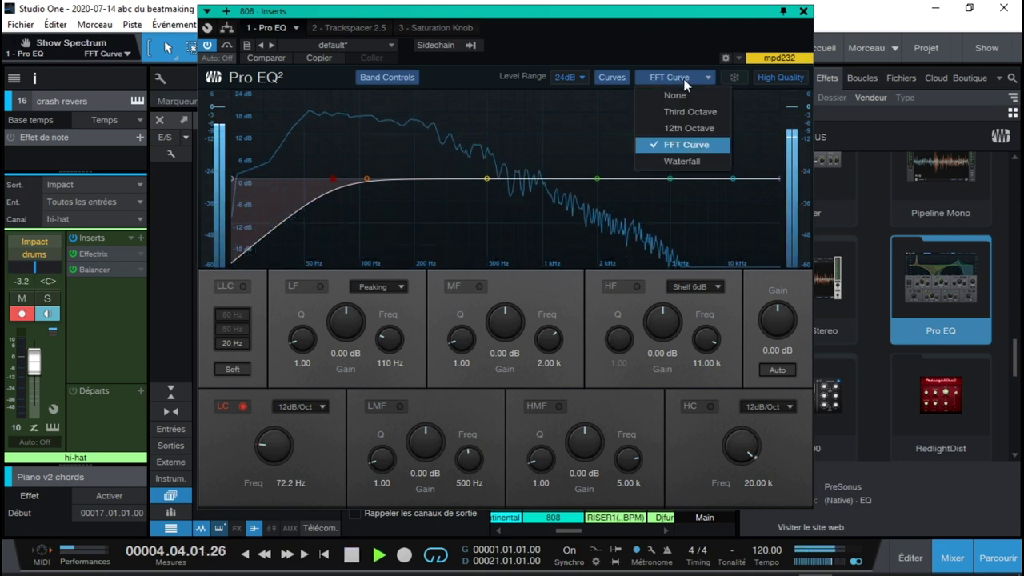
pyautogui.click(686, 157)
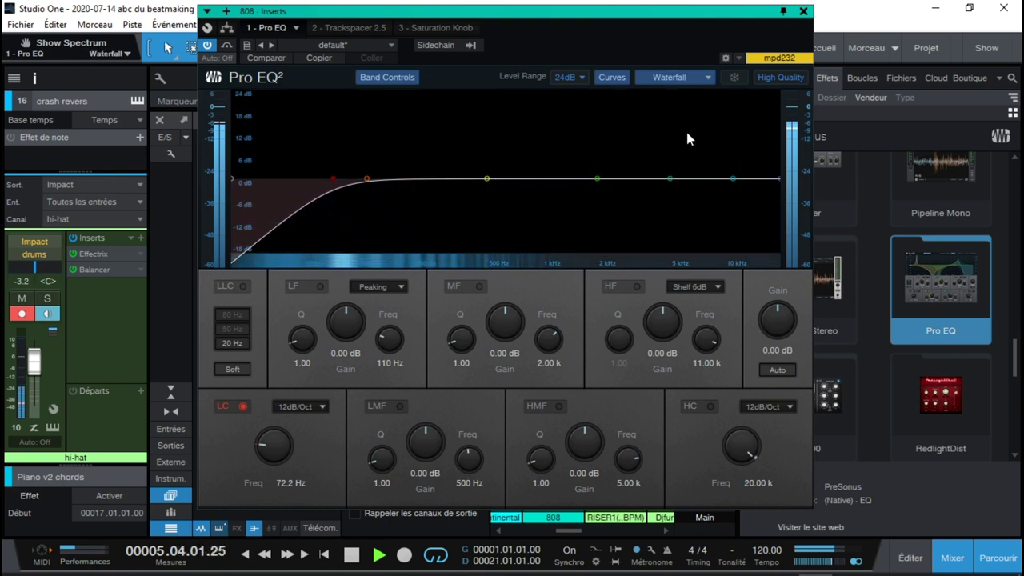
pyautogui.click(687, 75)
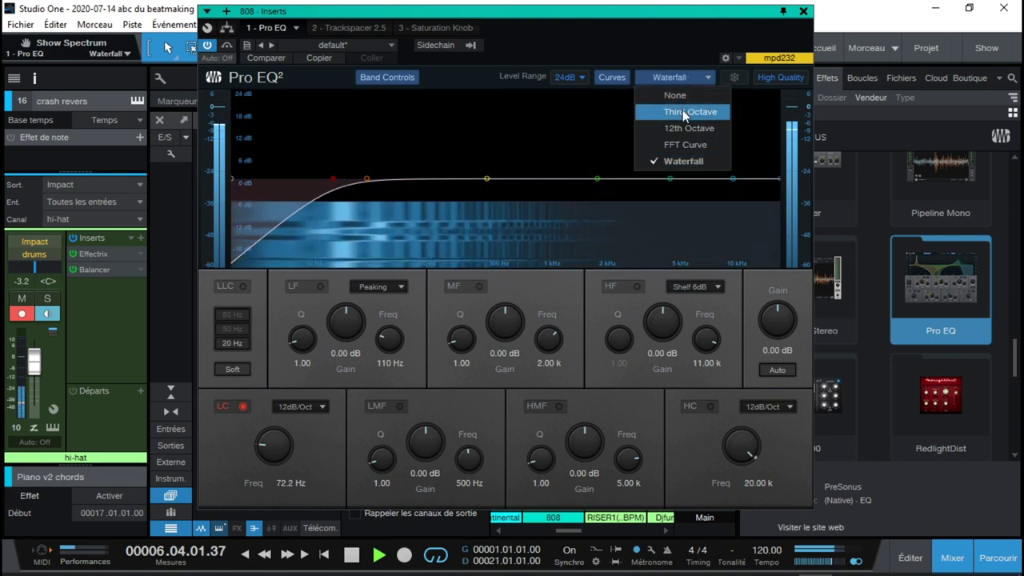
pyautogui.click(683, 110)
pyautogui.click(684, 78)
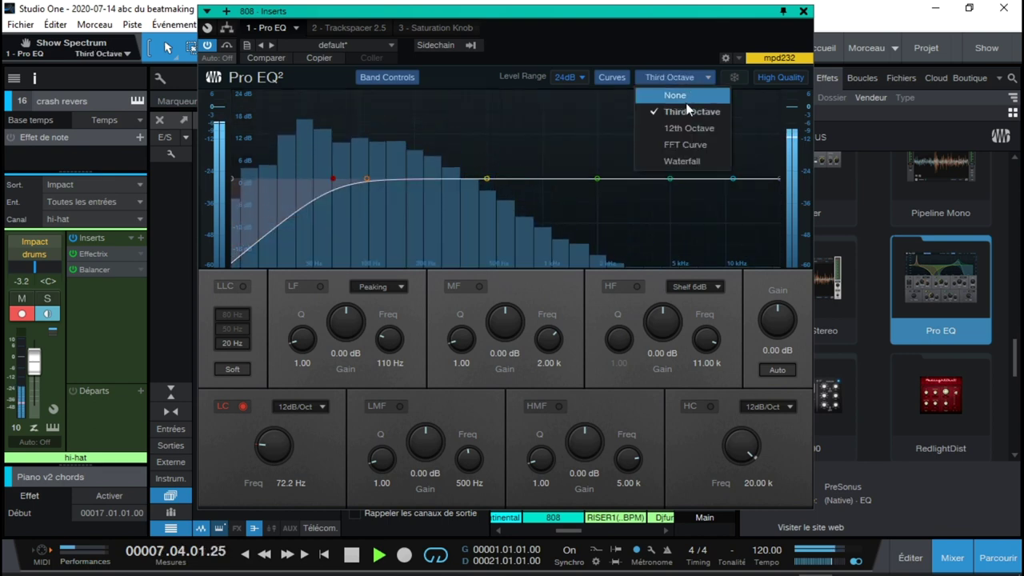
pyautogui.click(687, 129)
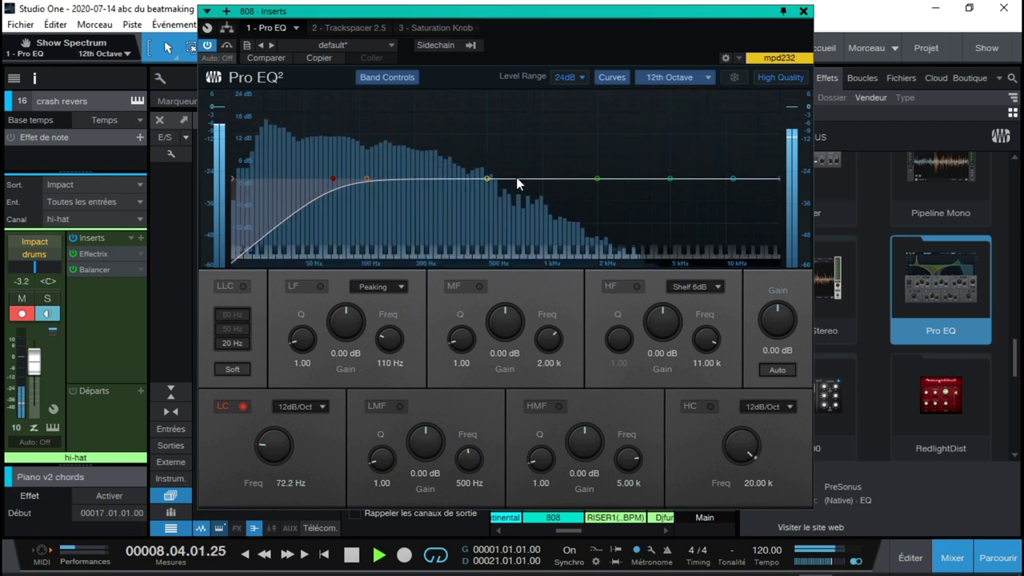
# Boost the 808's LMF band by 5.55 dB at 142 Hz and set the high cut to 2.73 kHz with a 48dB/Oct slope
pyautogui.moveTo(486, 176); pyautogui.dragTo(458, 156)
pyautogui.moveTo(780, 178); pyautogui.dragTo(649, 194)
pyautogui.click(785, 406)
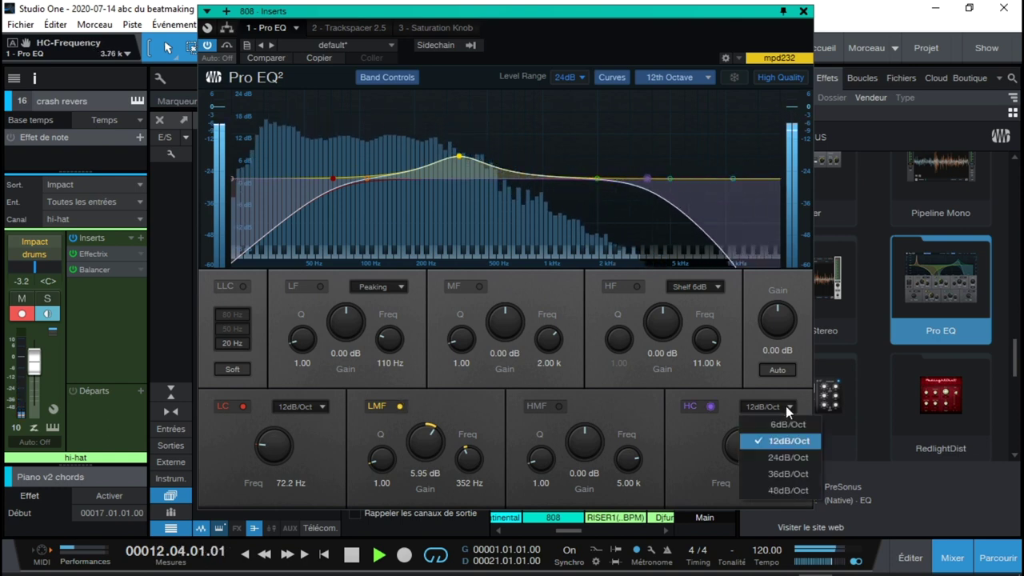
pyautogui.click(788, 490)
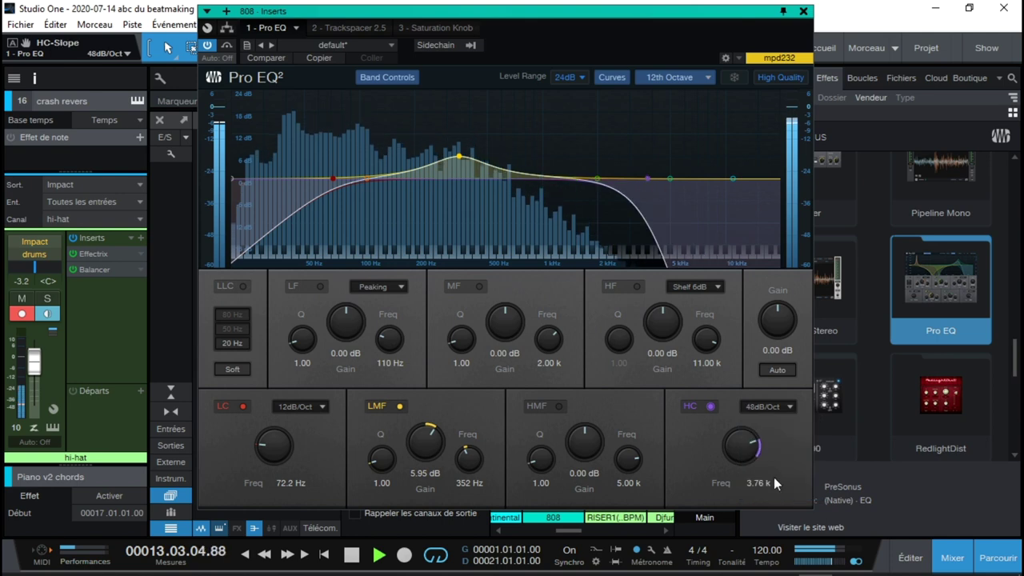
pyautogui.moveTo(648, 180); pyautogui.dragTo(622, 178)
pyautogui.moveTo(459, 157); pyautogui.dragTo(388, 156)
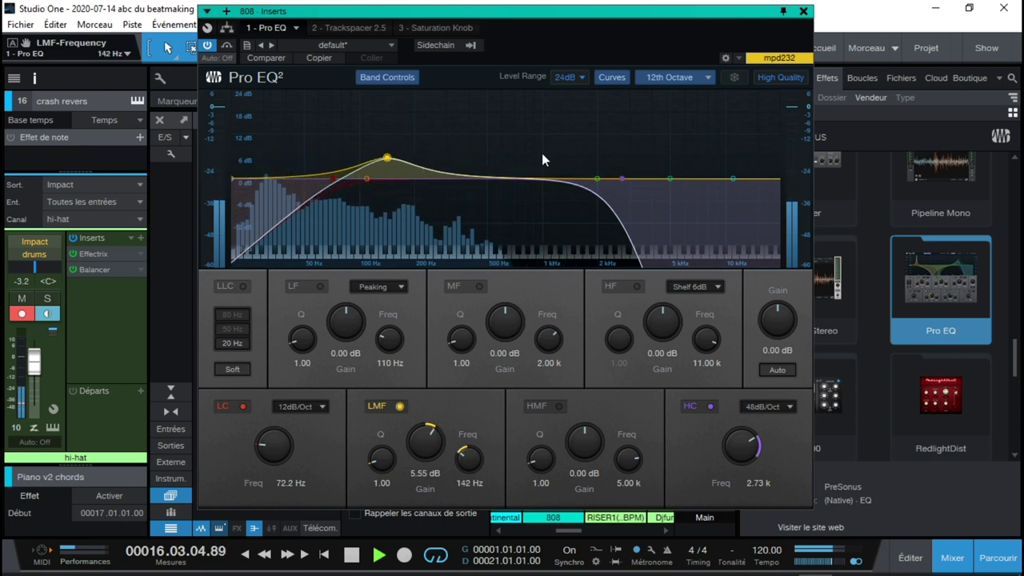
# Boost the 808 Pro EQ's MF band by 5.55 dB at 1.06 kHz and its HF shelf by 7.34 dB at 888 Hz
pyautogui.moveTo(598, 184); pyautogui.dragTo(552, 167)
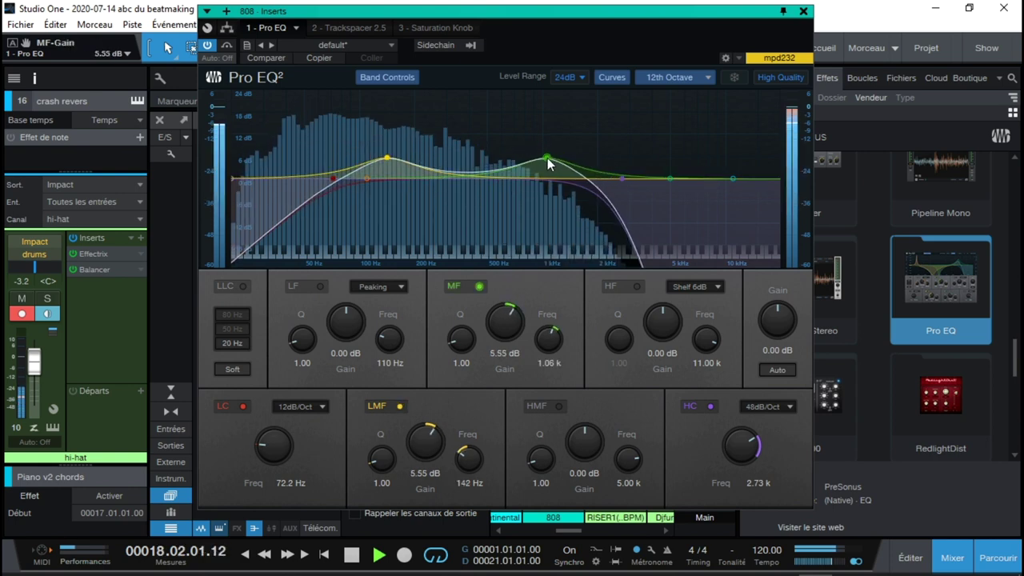
pyautogui.click(610, 286)
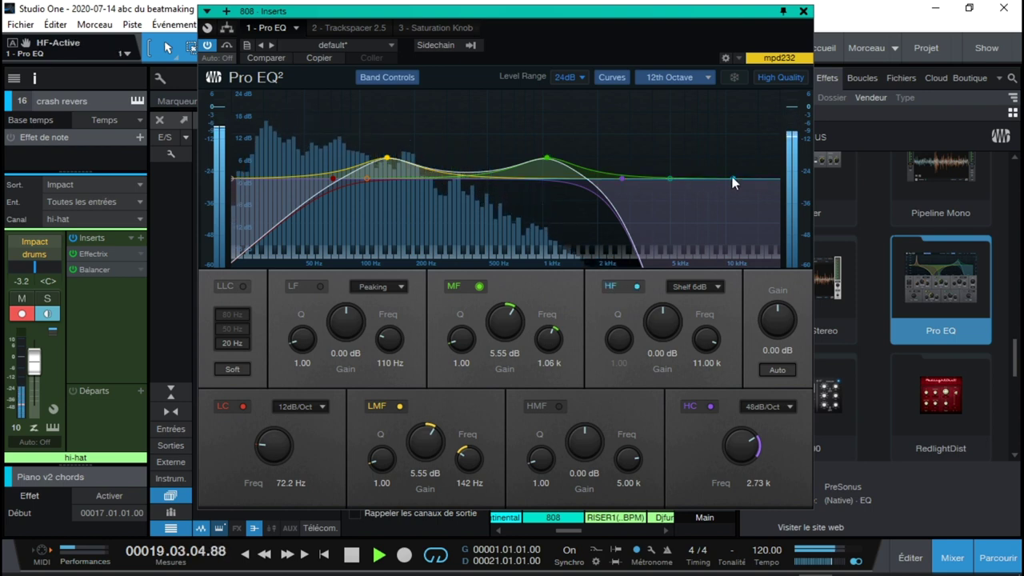
pyautogui.moveTo(732, 179); pyautogui.dragTo(532, 153)
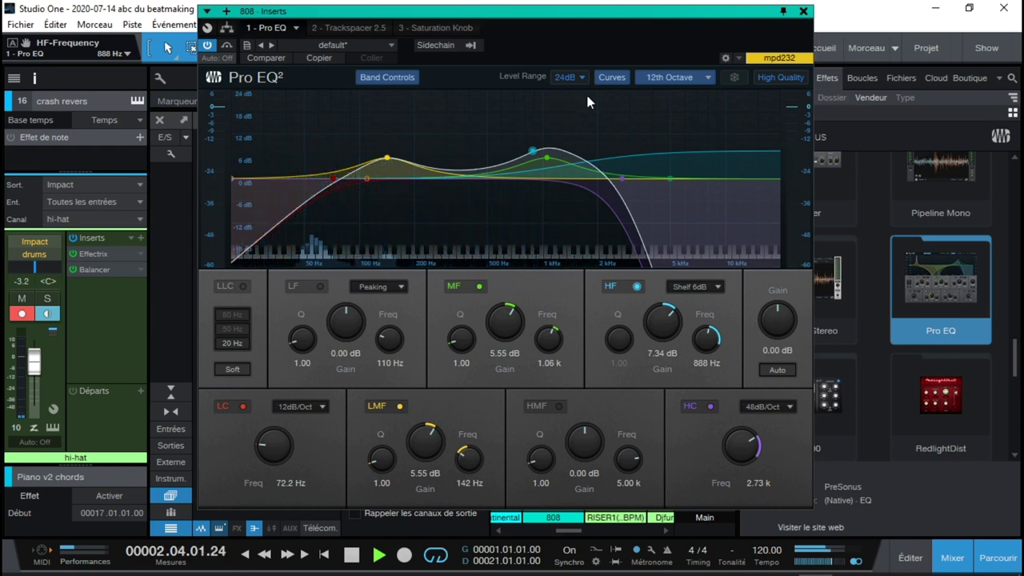
# Set the low cut to 27.8 Hz at 48dB/Oct, the LF band to 0.79 dB at 83.9 Hz and LMF to 87.2 Hz, and close the EQ
pyautogui.click(321, 406)
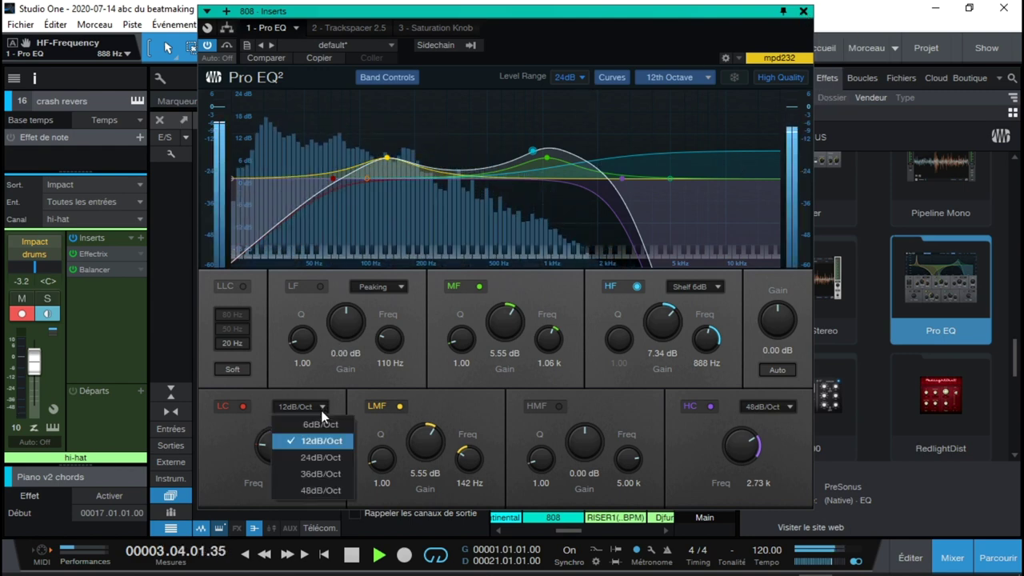
pyautogui.click(318, 490)
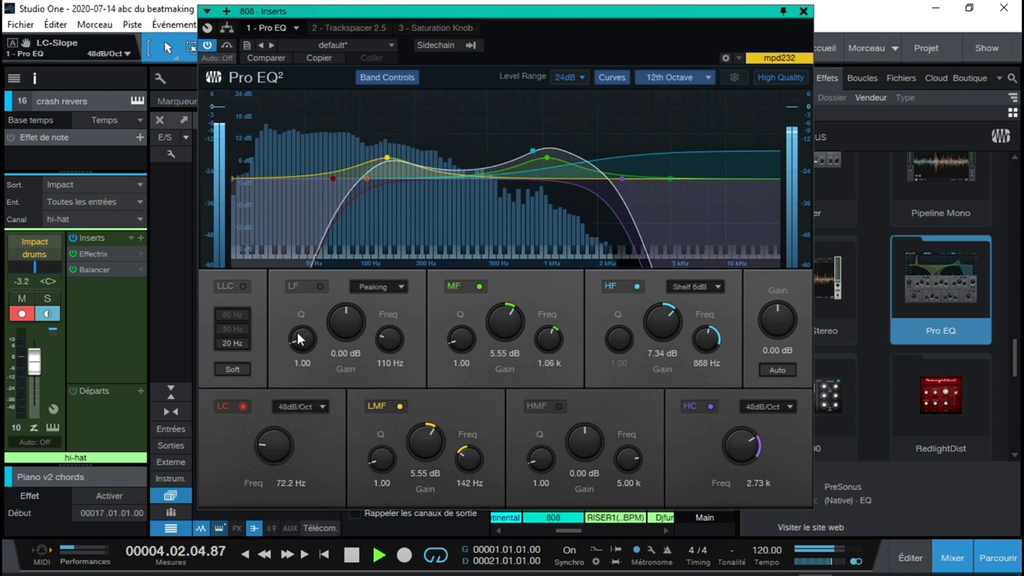
pyautogui.click(367, 177)
pyautogui.moveTo(368, 175); pyautogui.dragTo(257, 175)
pyautogui.moveTo(386, 158); pyautogui.dragTo(349, 158)
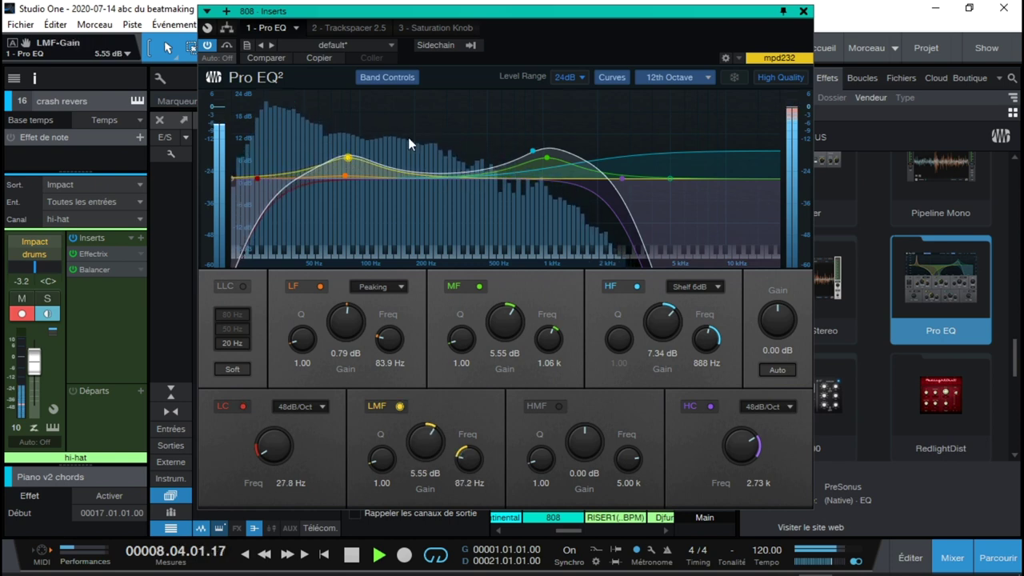
pyautogui.click(803, 12)
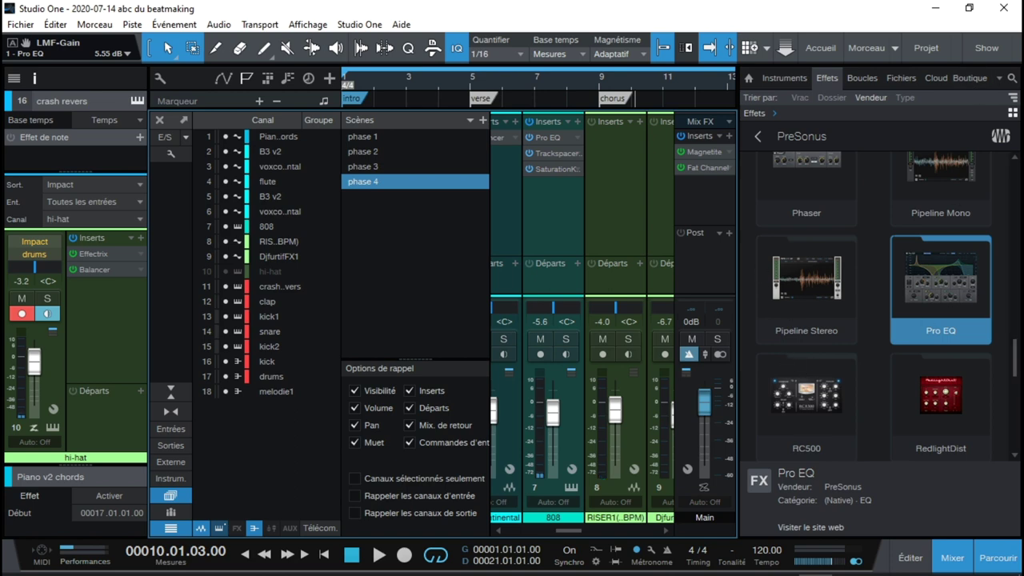
# Look through the remaining PreSonus effects down to X-Trem, and return to the Chorus effect near the beginning of the list
pyautogui.scroll(-3, 1020, 371)
pyautogui.scroll(-3, 1020, 371)
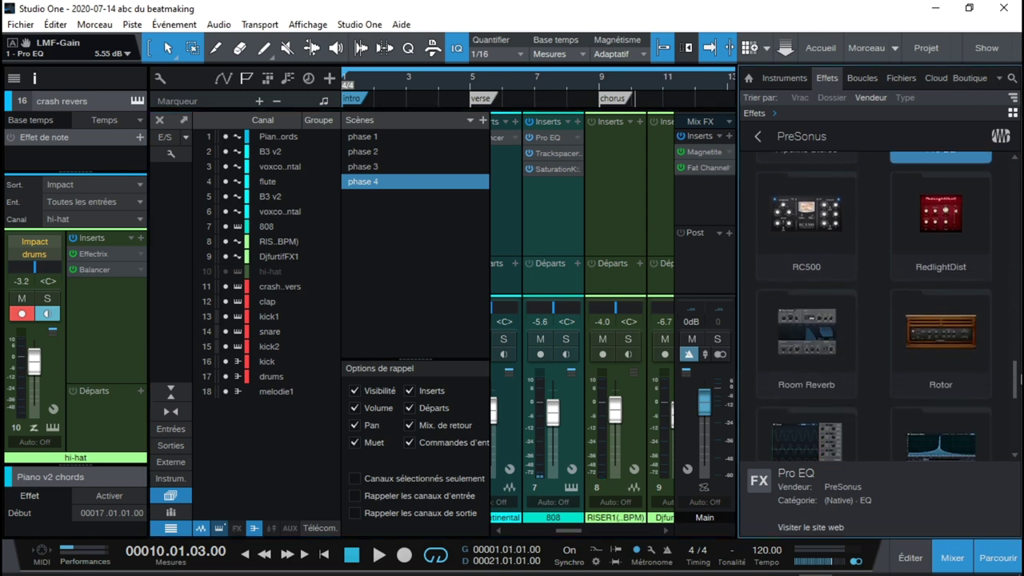
pyautogui.scroll(-2, 1020, 370)
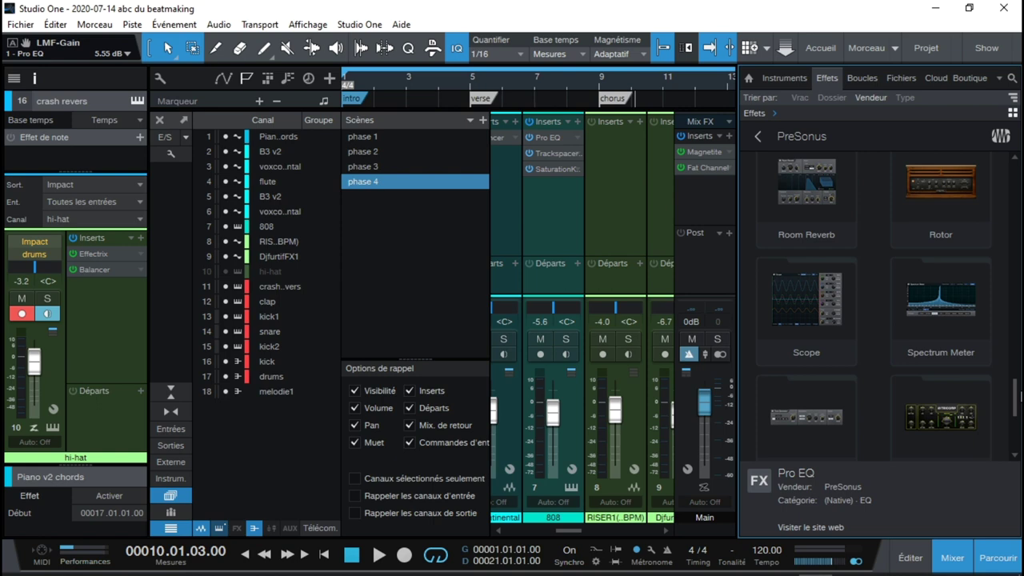
pyautogui.scroll(-2, 1002, 407)
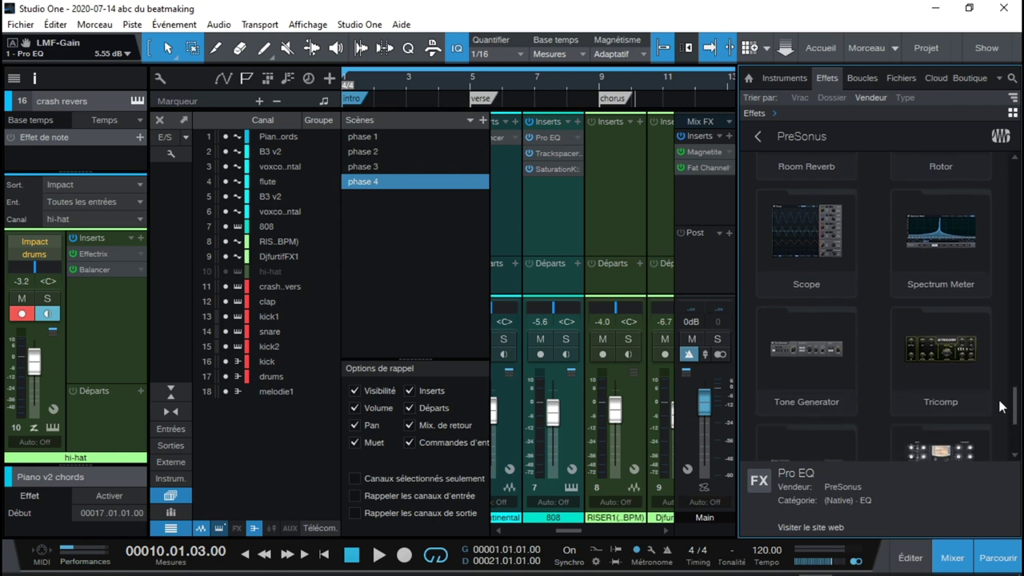
pyautogui.moveTo(1017, 407); pyautogui.dragTo(1019, 433)
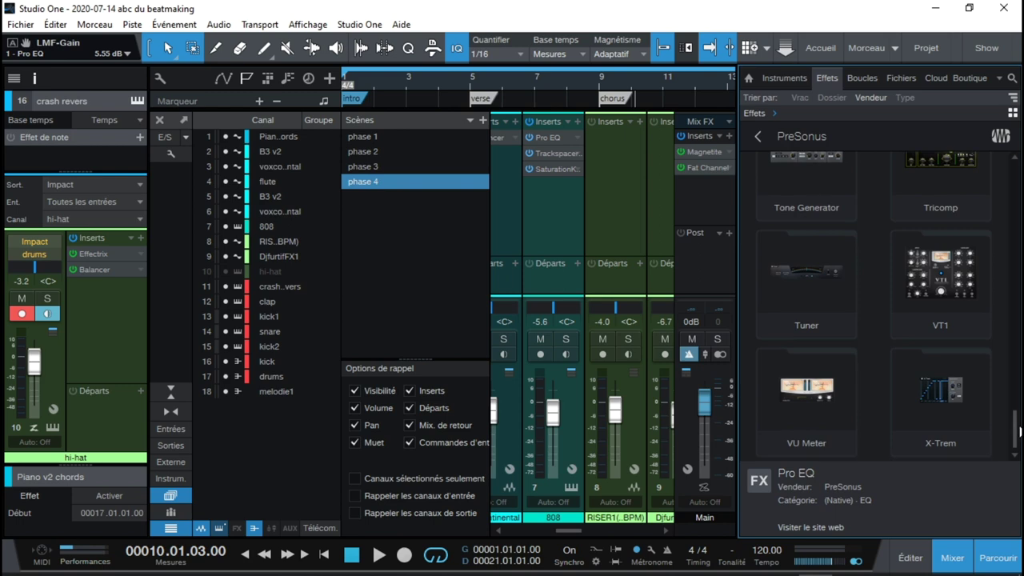
pyautogui.moveTo(1018, 432); pyautogui.dragTo(989, 208)
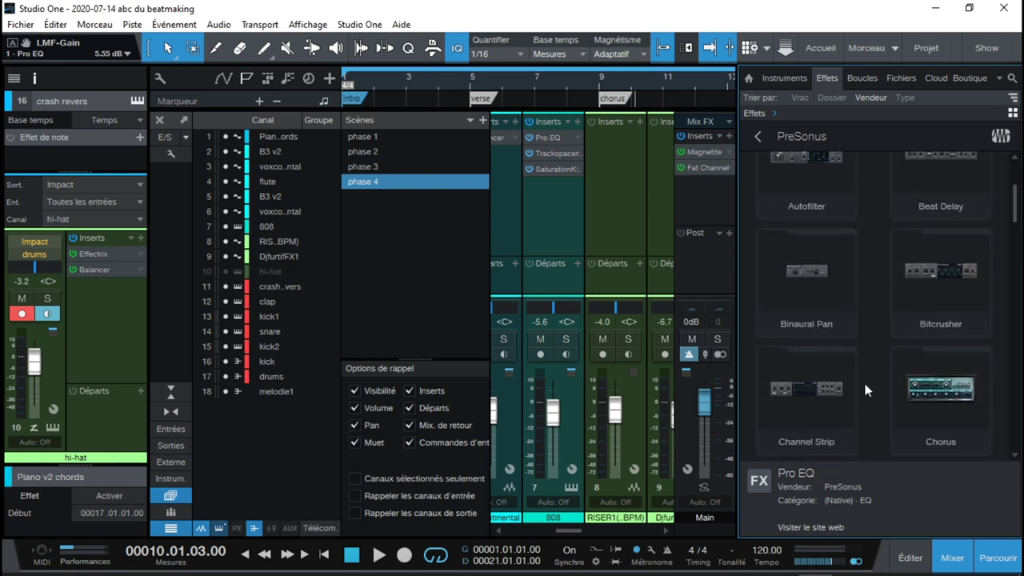
# Hide the track list, inspector and channel list to widen the mixer, and bring the Piano v2 chords channel into view
pyautogui.click(13, 79)
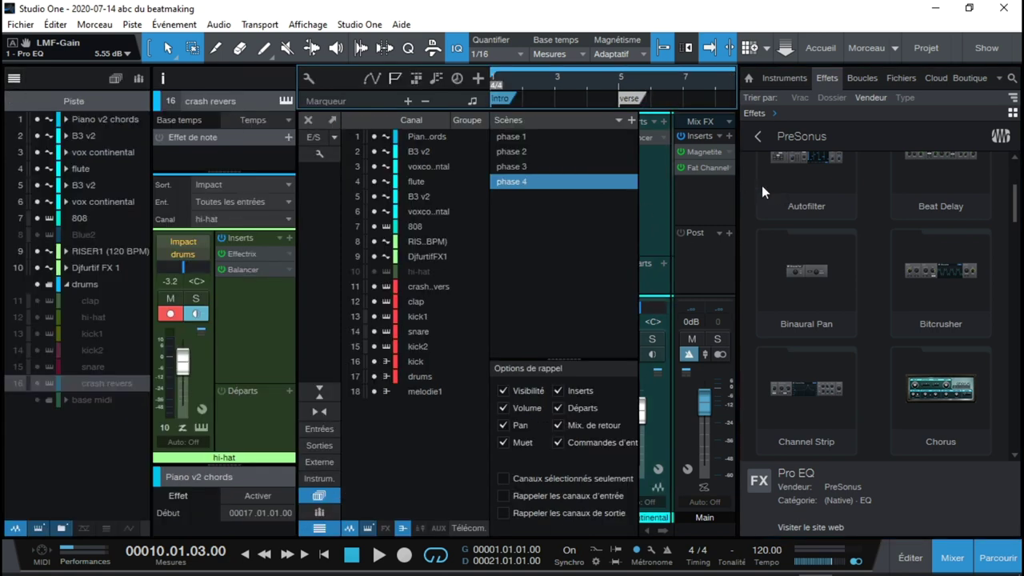
pyautogui.click(13, 78)
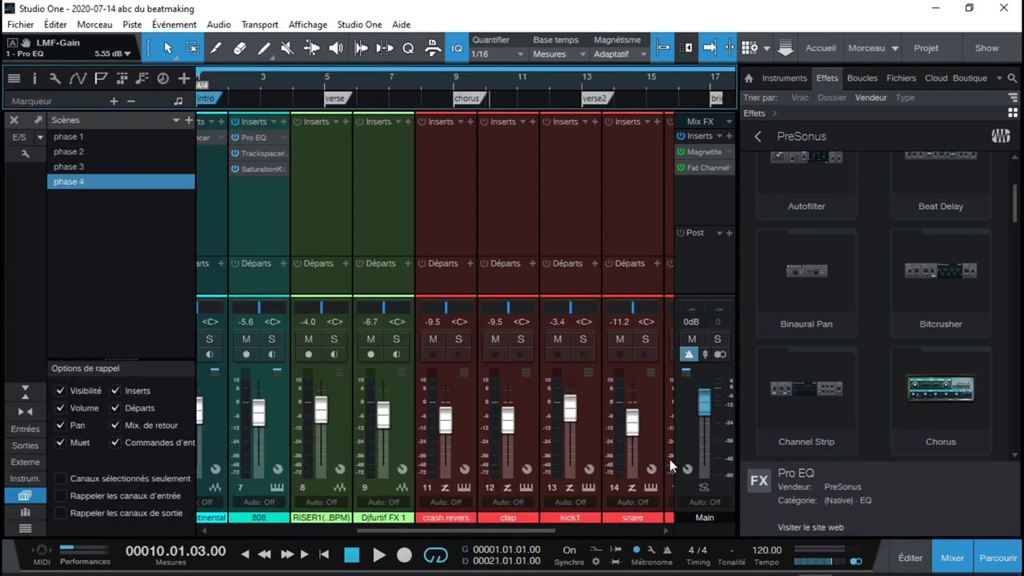
pyautogui.moveTo(510, 530); pyautogui.dragTo(311, 546)
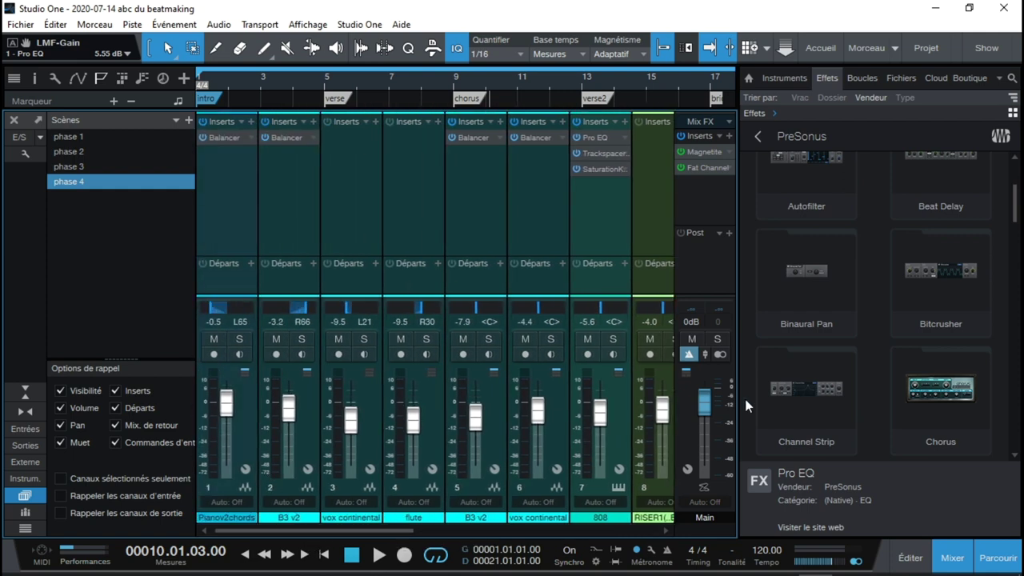
# Insert Chorus after Balancer on the Piano v2 chords channel and solo that channel during playback
pyautogui.moveTo(942, 389); pyautogui.dragTo(233, 189)
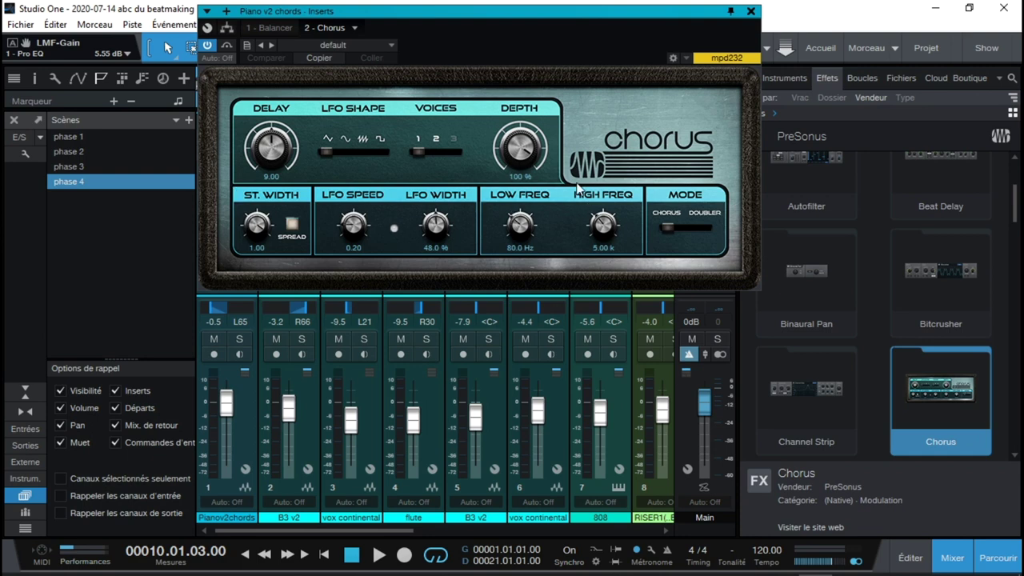
pyautogui.press('space')
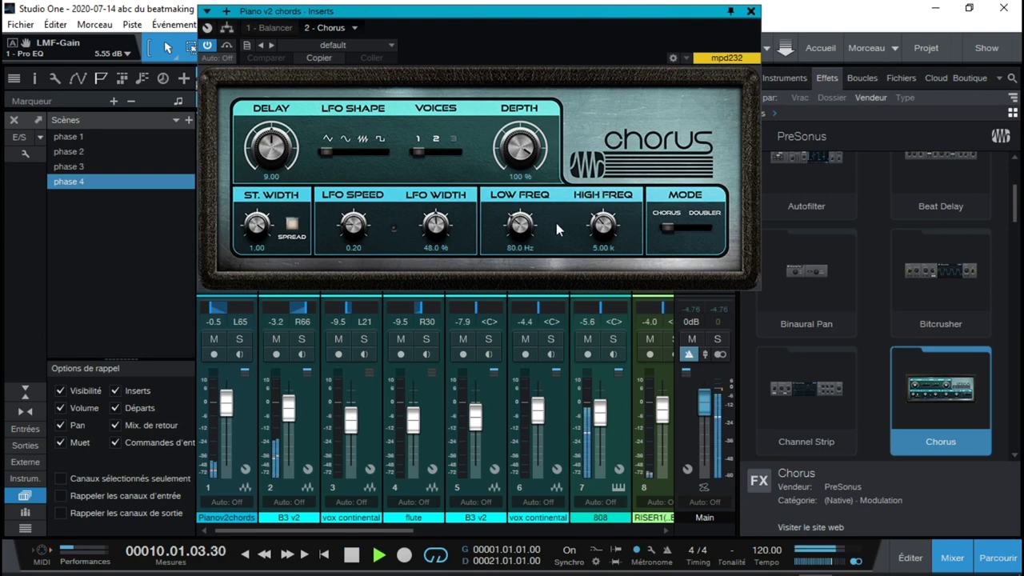
pyautogui.click(240, 338)
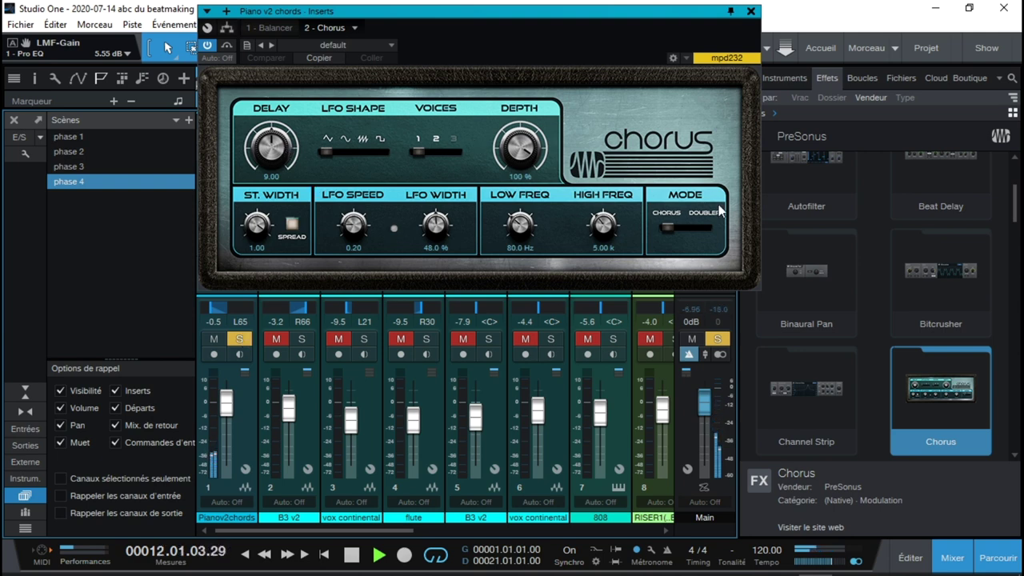
# Switch the Chorus to Doubler mode, replay from the start, and set the delay to 44.62 with 3 voices
pyautogui.moveTo(670, 230); pyautogui.dragTo(739, 227)
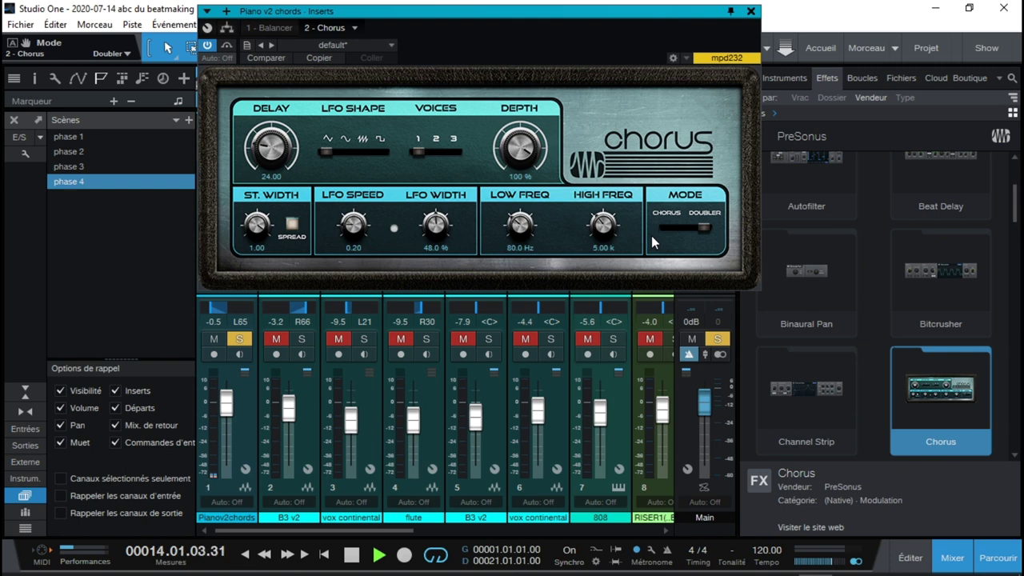
pyautogui.press('Home')
pyautogui.moveTo(290, 150); pyautogui.dragTo(285, 114)
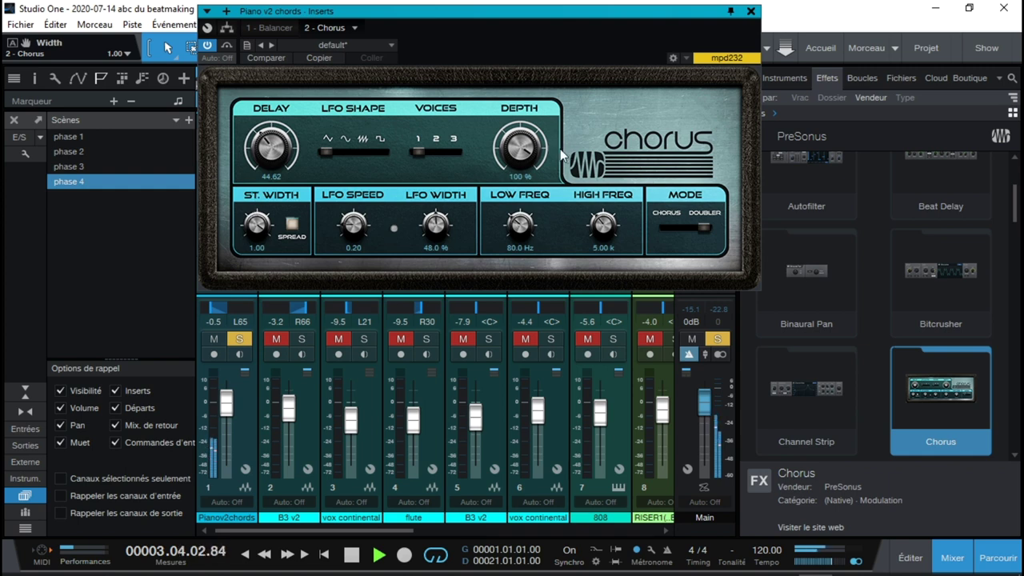
pyautogui.moveTo(533, 153); pyautogui.dragTo(500, 113)
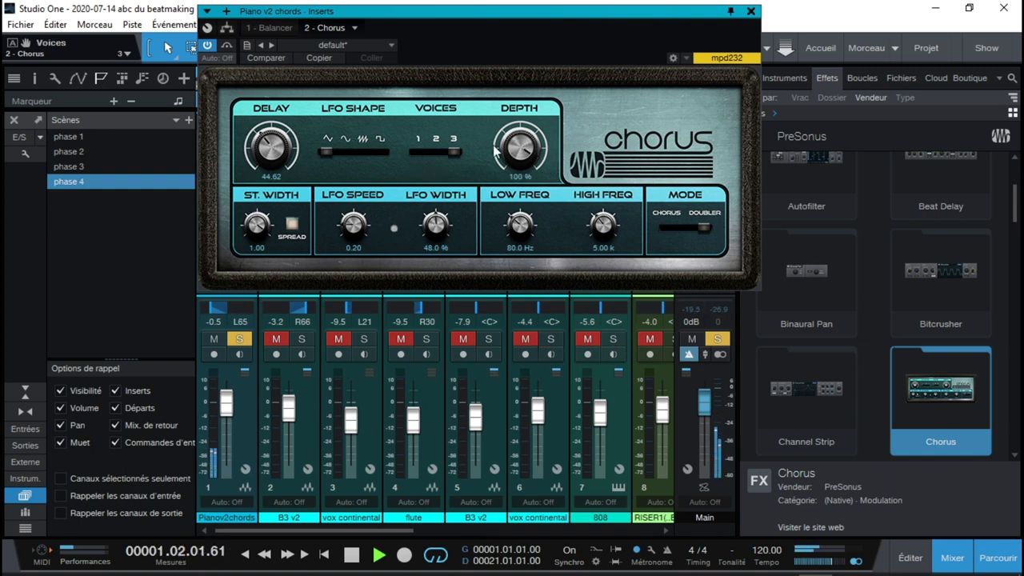
# Set the Chorus to 511 Hz low and 16.22 kHz high frequency, LFO speed 0.44 and LFO width 87%, and enable Spread
pyautogui.moveTo(606, 234); pyautogui.dragTo(600, 197)
pyautogui.moveTo(523, 228); pyautogui.dragTo(532, 182)
pyautogui.moveTo(605, 226); pyautogui.dragTo(606, 172)
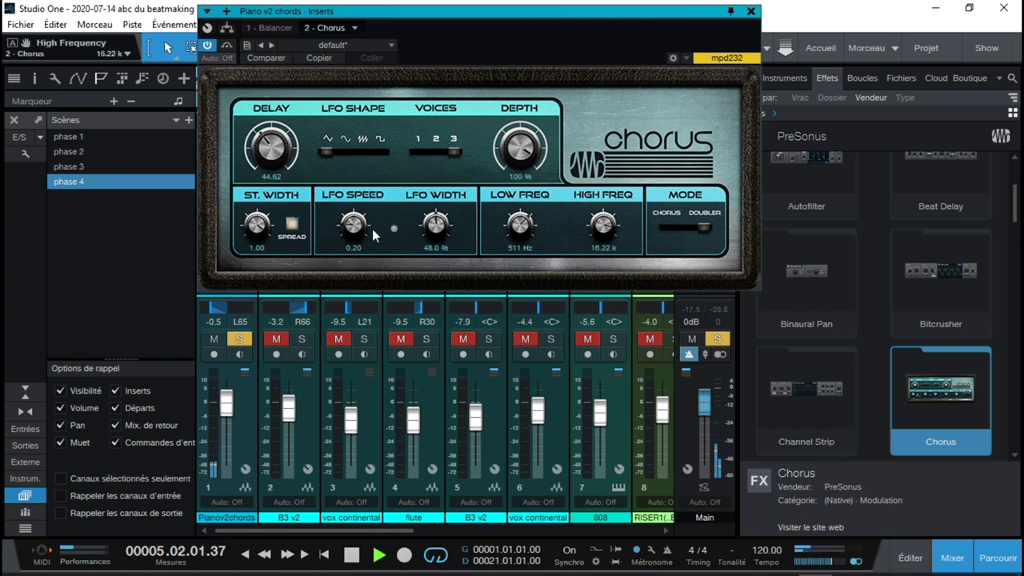
pyautogui.moveTo(360, 229); pyautogui.dragTo(342, 190)
pyautogui.moveTo(432, 231); pyautogui.dragTo(420, 158)
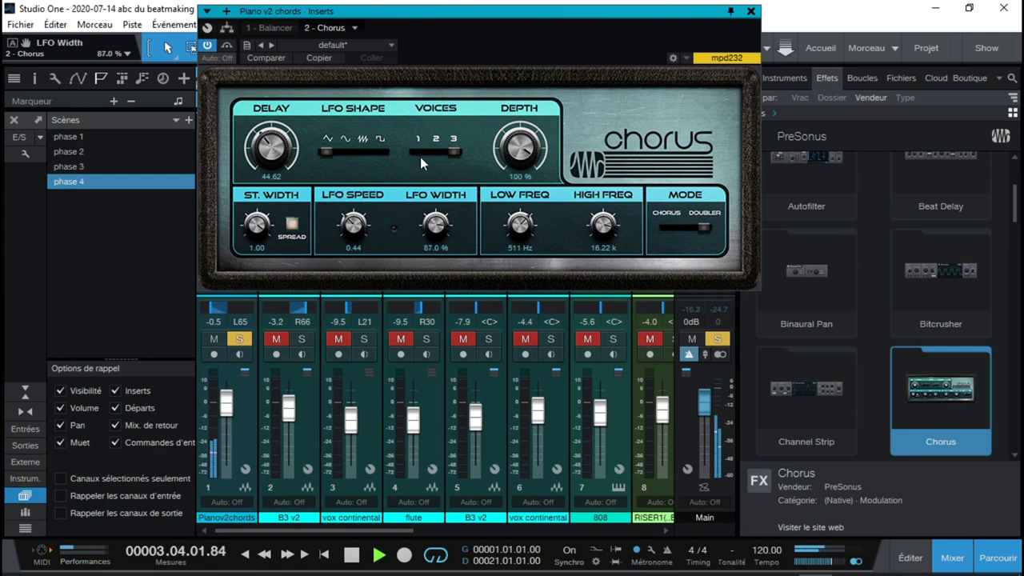
pyautogui.click(292, 225)
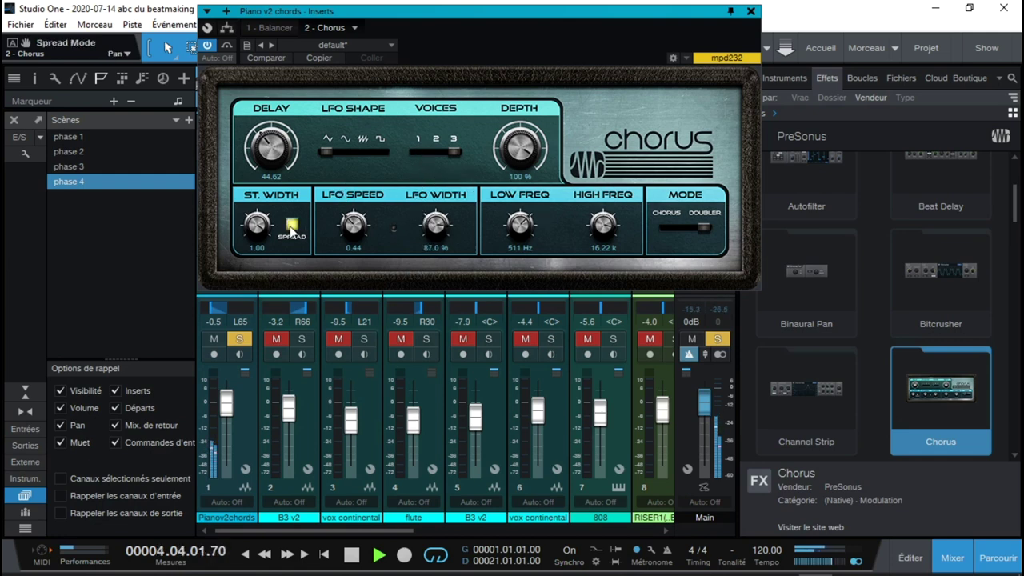
# Replay from the start, stop playback, and remove the Chorus from the Piano v2 chords channel
pyautogui.press('Home')
pyautogui.press('space')
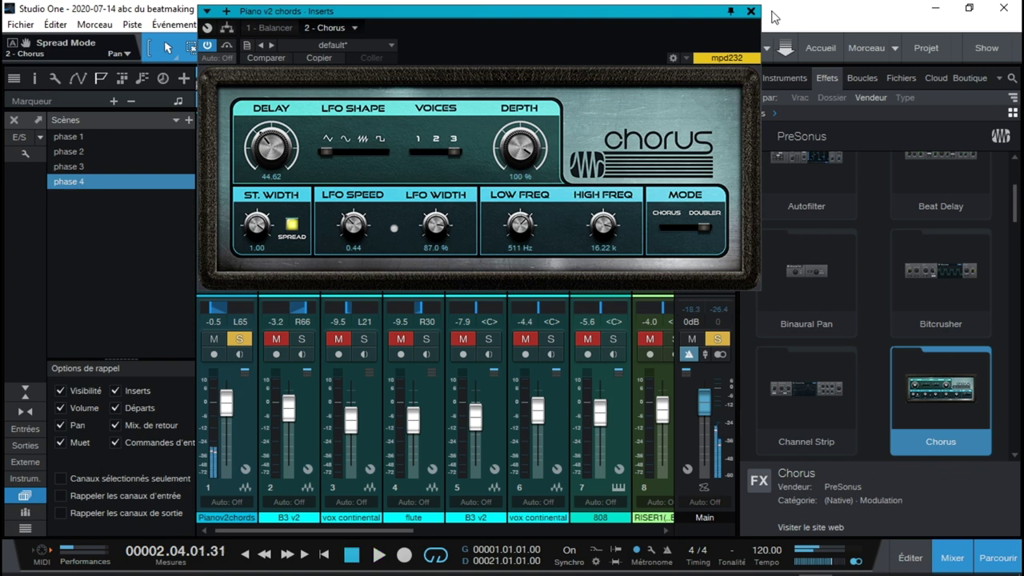
pyautogui.click(750, 12)
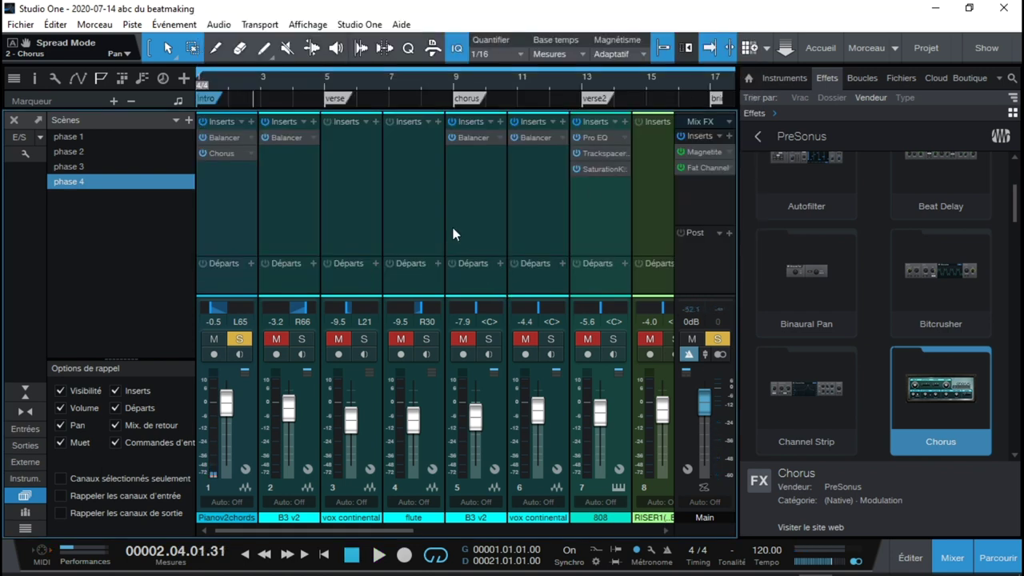
pyautogui.rightClick(224, 154)
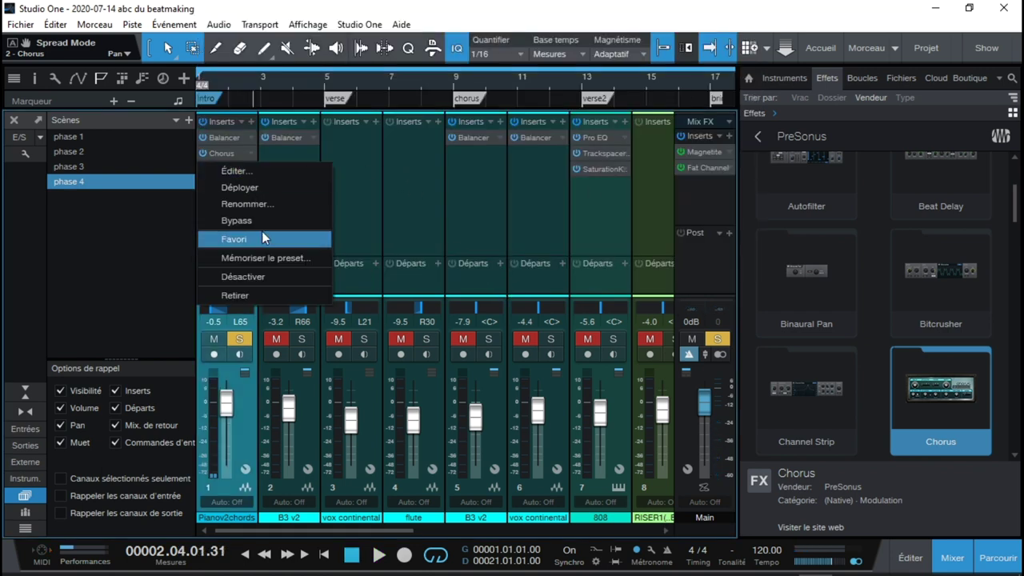
pyautogui.click(276, 294)
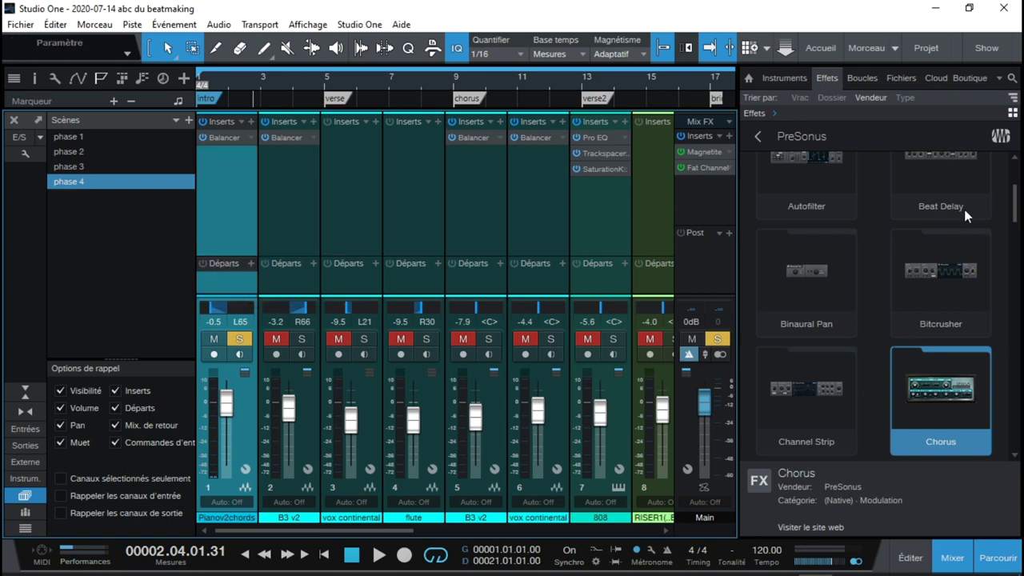
# Insert Analog Delay after Balancer on the Piano v2 chords channel and raise its Dry/Wet to 76.5% during playback
pyautogui.scroll(3, 1015, 217)
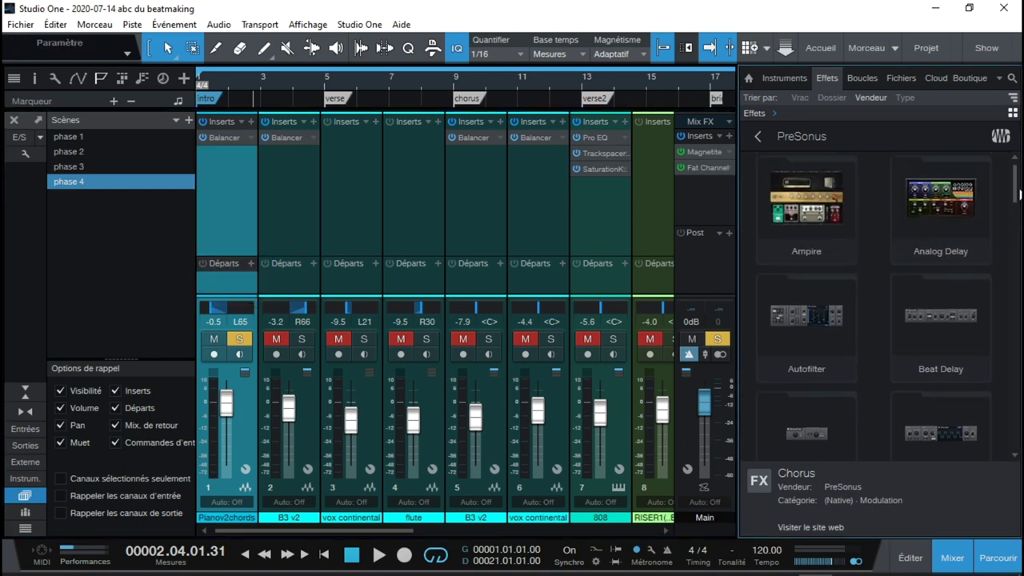
pyautogui.click(932, 192)
pyautogui.moveTo(932, 192); pyautogui.dragTo(217, 180)
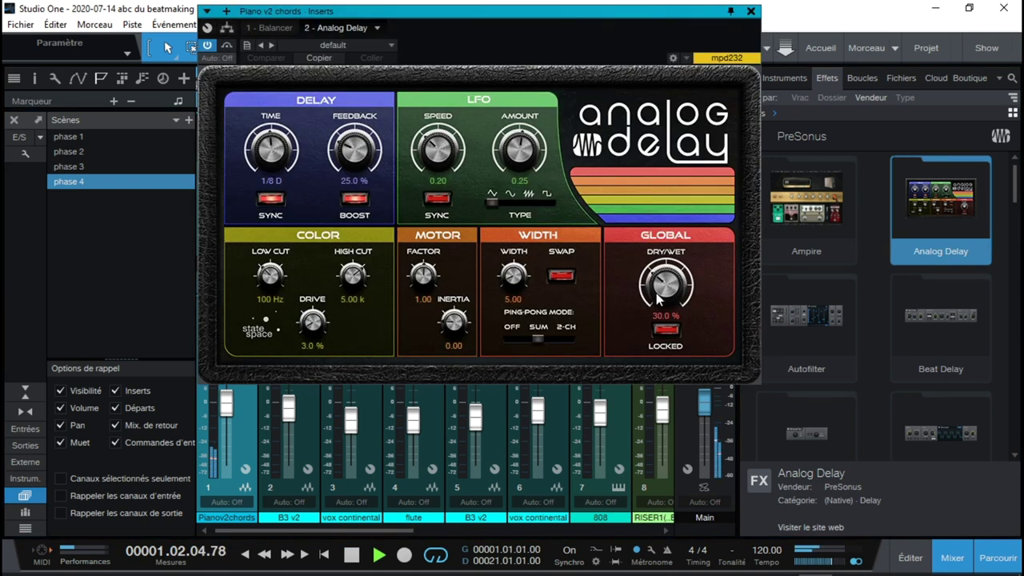
pyautogui.moveTo(656, 292); pyautogui.dragTo(657, 224)
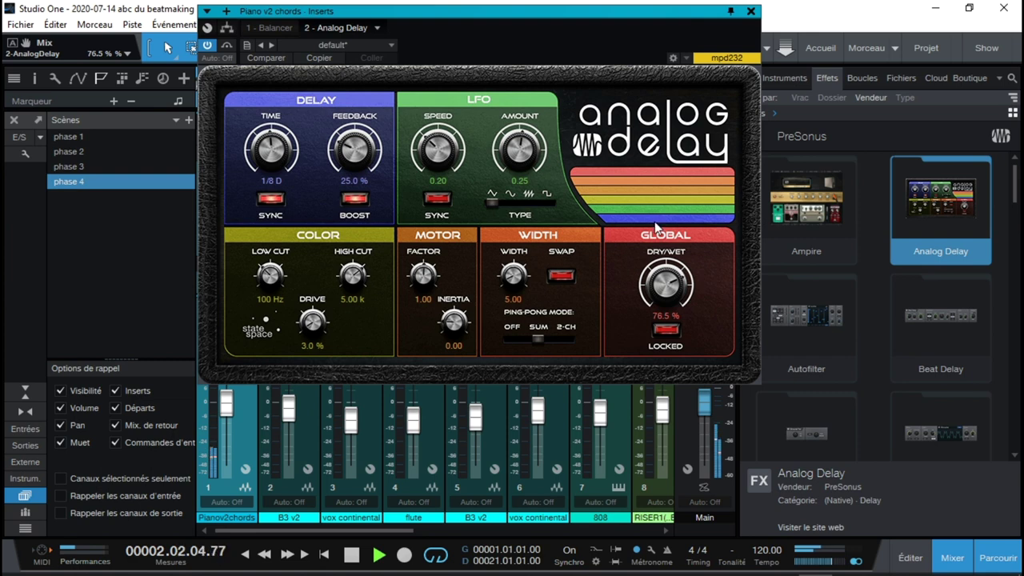
# Restart playback, and set the Analog Delay's Width to 79.50 and its Dry/Wet to 33.5%
pyautogui.press('space')
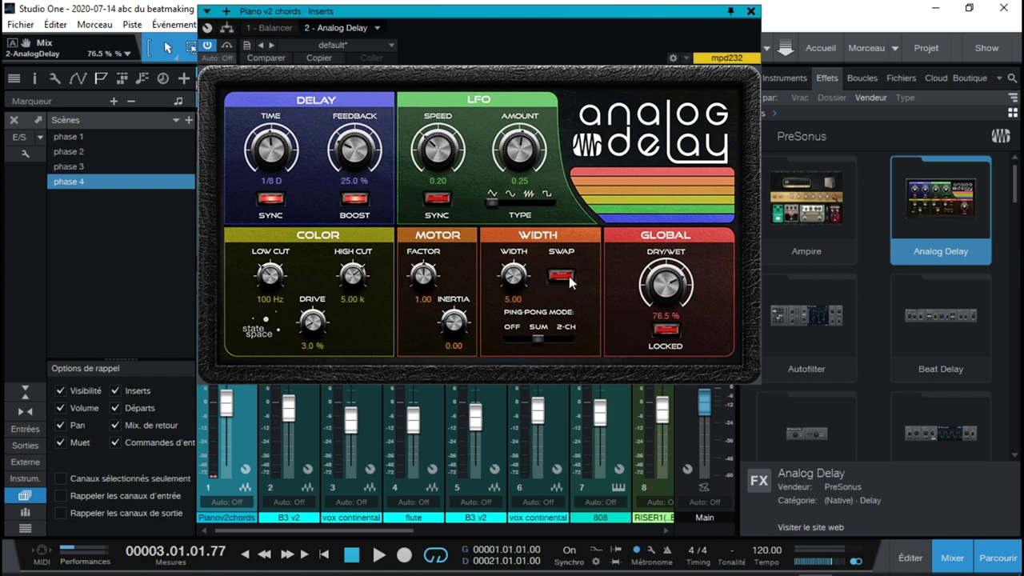
pyautogui.press('space')
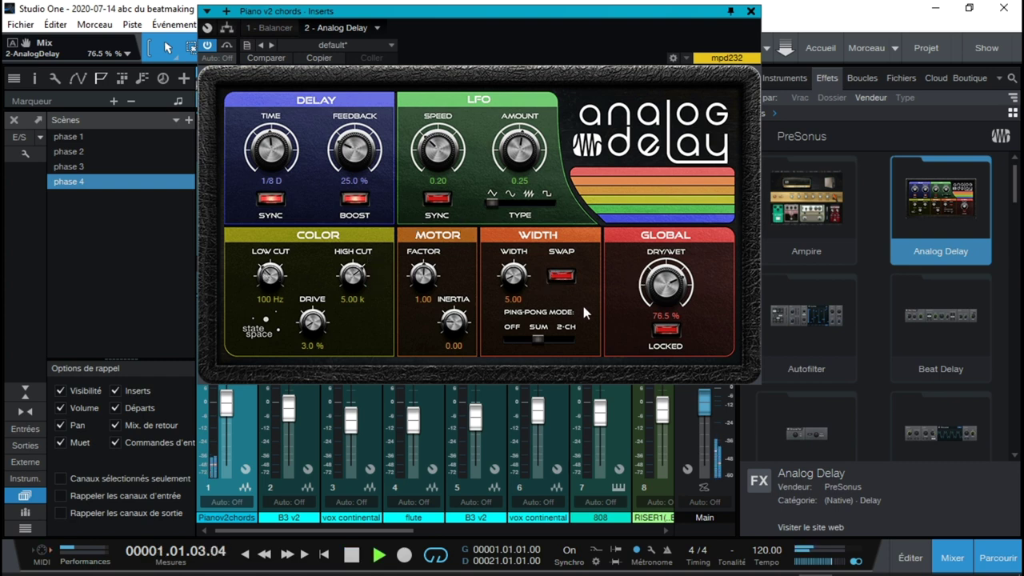
pyautogui.moveTo(518, 281); pyautogui.dragTo(525, 172)
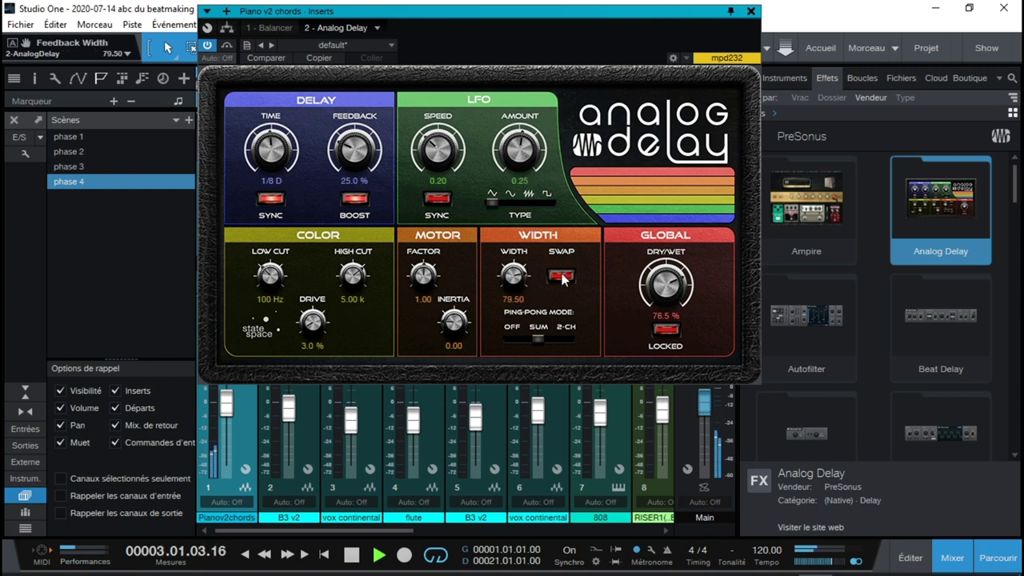
pyautogui.moveTo(661, 282); pyautogui.dragTo(660, 342)
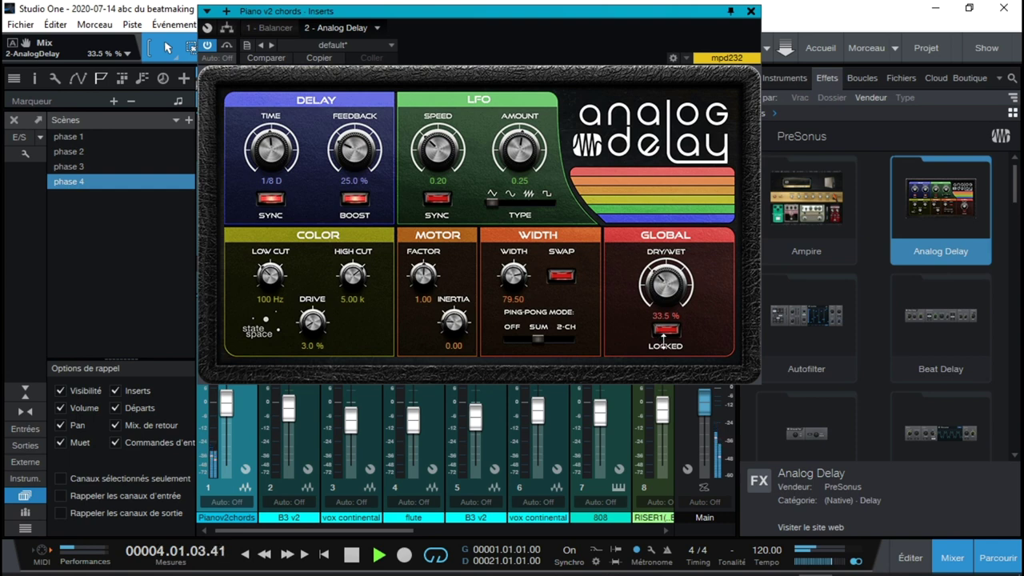
# Enable the Analog Delay's Swap, set its Feedback to 68.5%, Dry/Wet to 31.0% and Time to 1/4, and stop playback
pyautogui.click(560, 277)
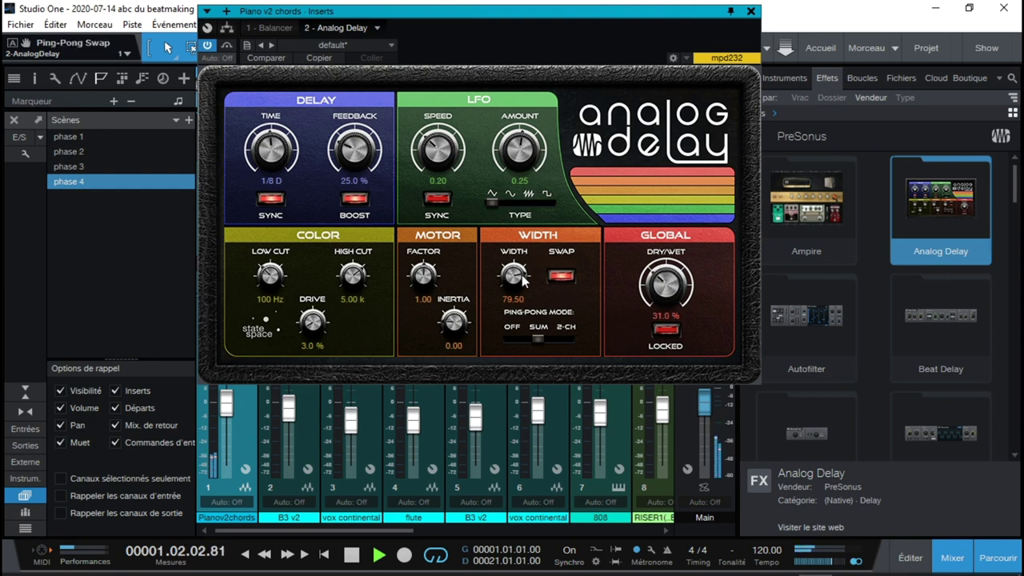
pyautogui.moveTo(352, 160); pyautogui.dragTo(343, 80)
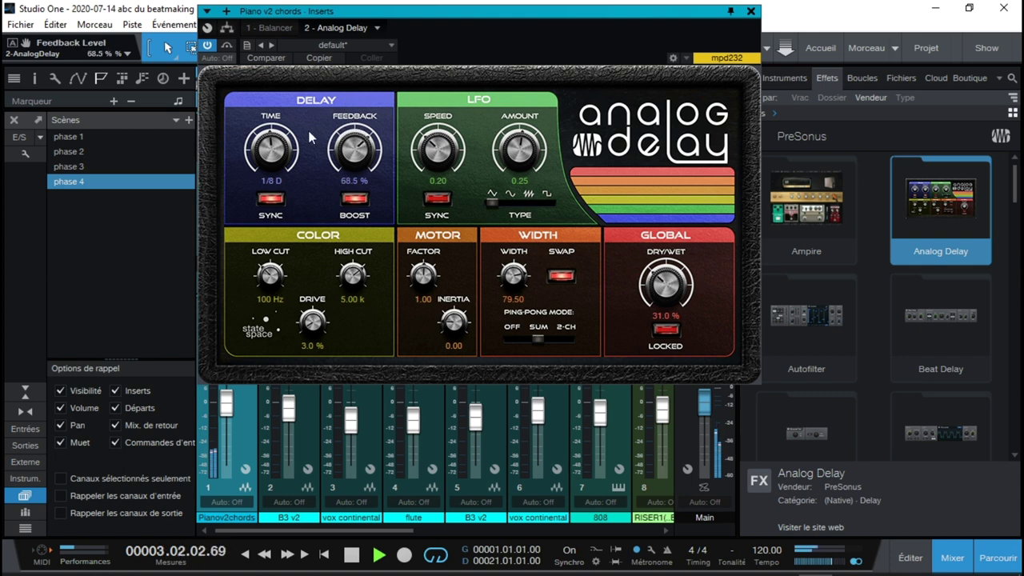
pyautogui.moveTo(267, 142); pyautogui.dragTo(267, 154)
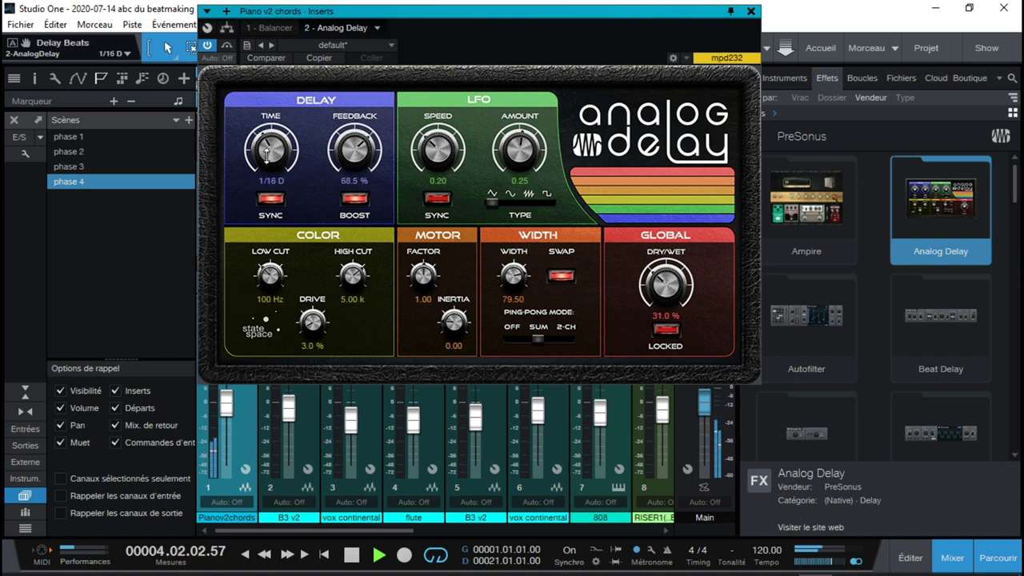
pyautogui.moveTo(268, 152); pyautogui.dragTo(268, 132)
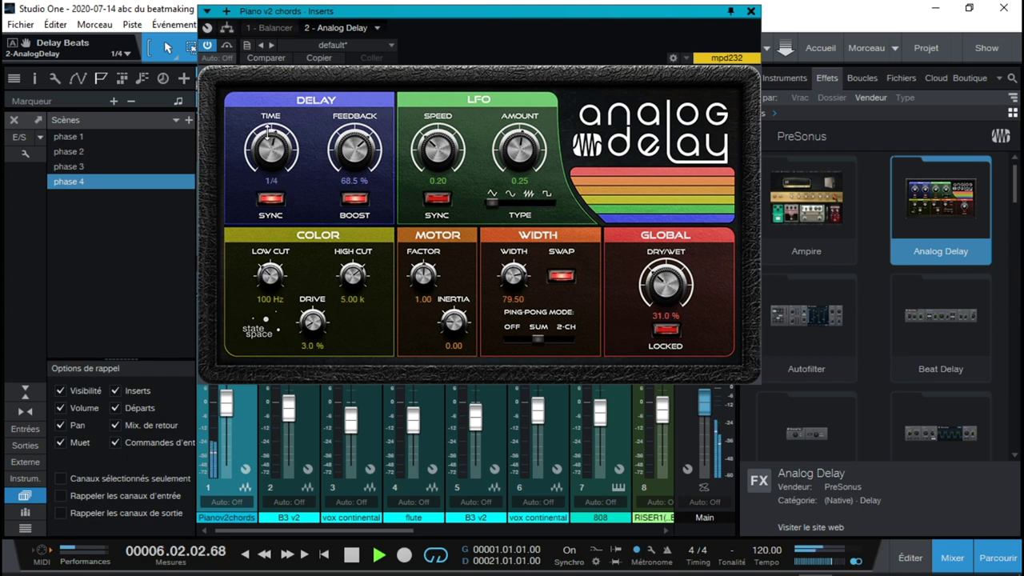
pyautogui.press('space')
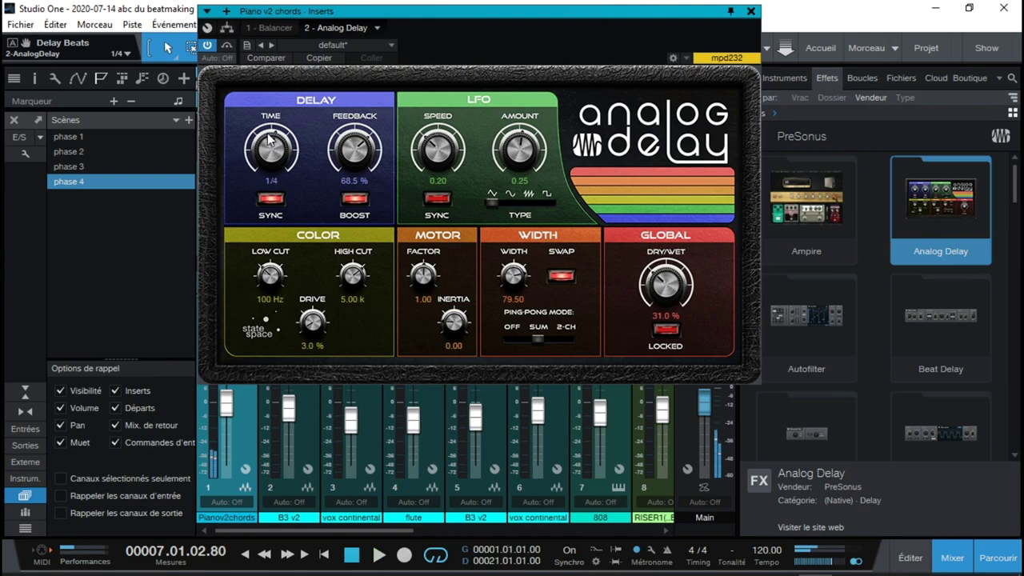
# Play the delayed chords briefly, stop playback, and remove Analog Delay from the Piano v2 chords channel
pyautogui.press('space')
pyautogui.press('space')
pyautogui.click(750, 12)
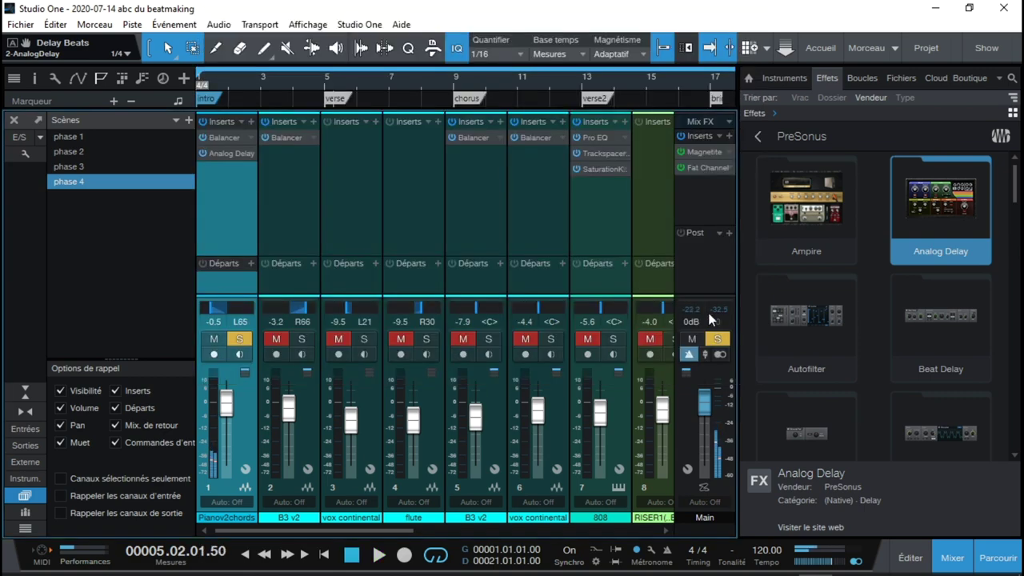
pyautogui.rightClick(235, 155)
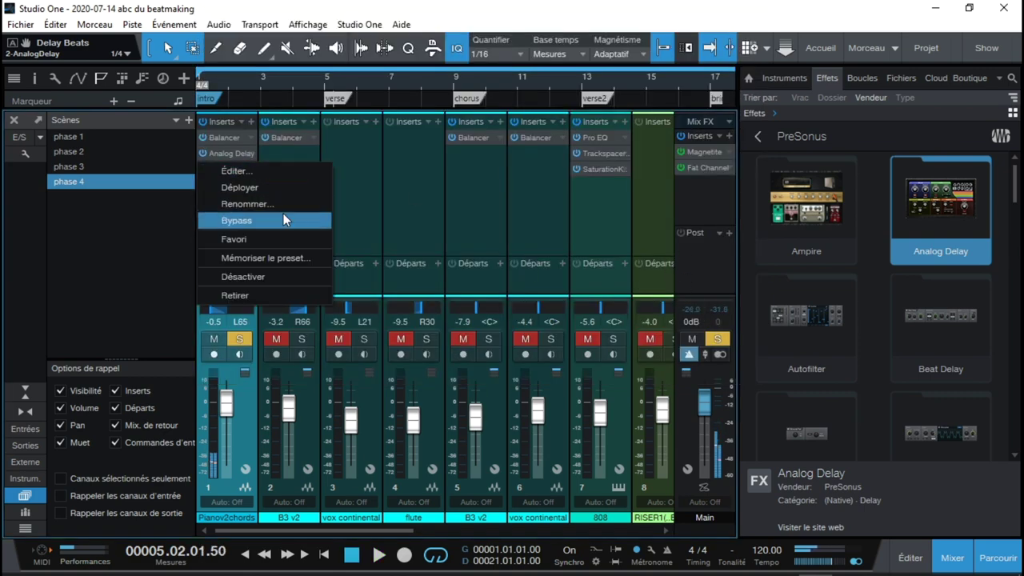
pyautogui.click(268, 296)
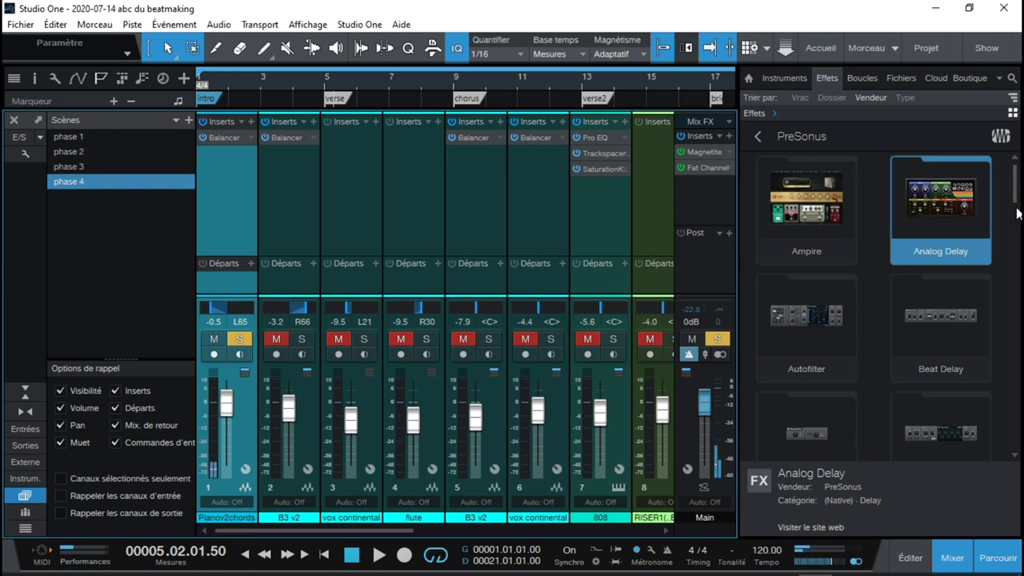
# Insert the PreSonus Fat Channel effect after Saturation Knob on the 808 channel
pyautogui.moveTo(1018, 181); pyautogui.dragTo(1018, 216)
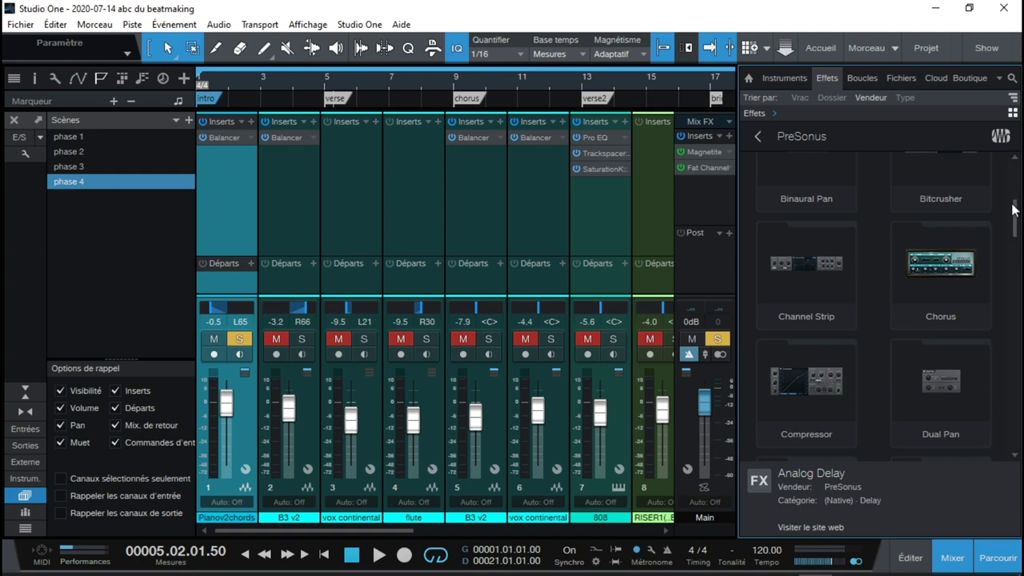
pyautogui.moveTo(1014, 206); pyautogui.dragTo(1015, 219)
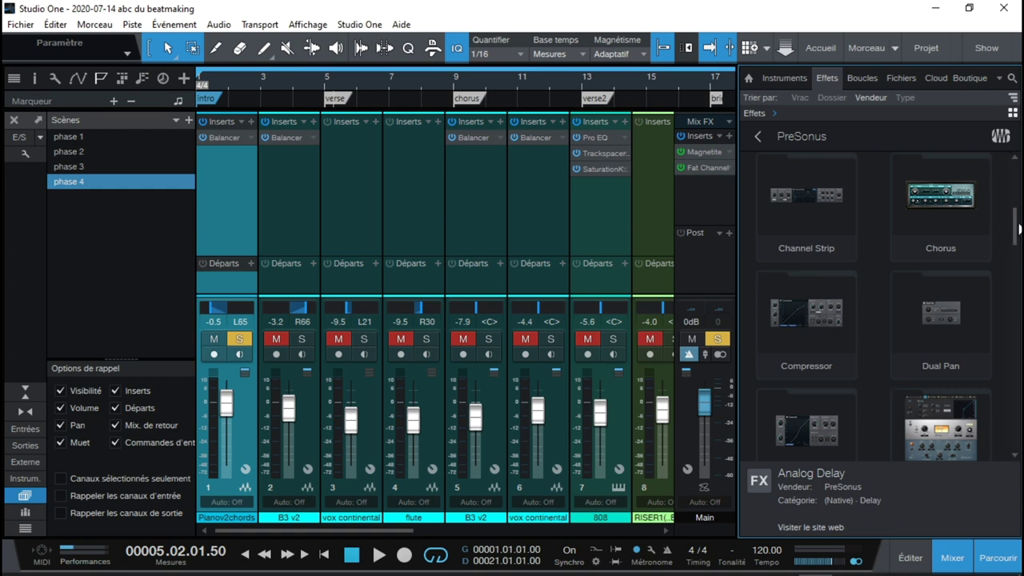
pyautogui.scroll(-1, 1015, 231)
pyautogui.moveTo(934, 352); pyautogui.dragTo(602, 212)
pyautogui.click(619, 240)
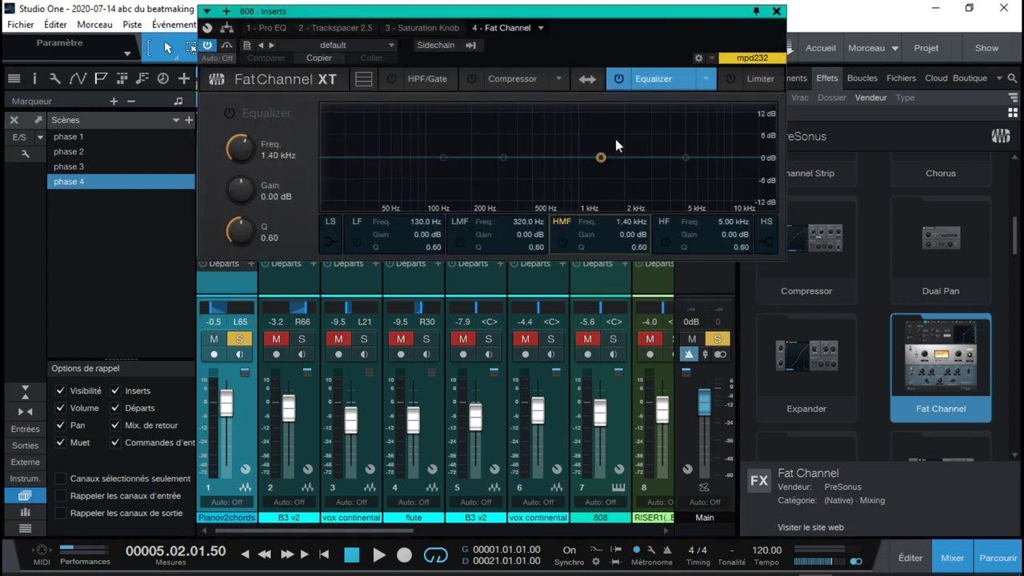
# Enable the Fat Channel's sidechain and choose the kick2 channel as its source
pyautogui.click(439, 45)
pyautogui.click(472, 46)
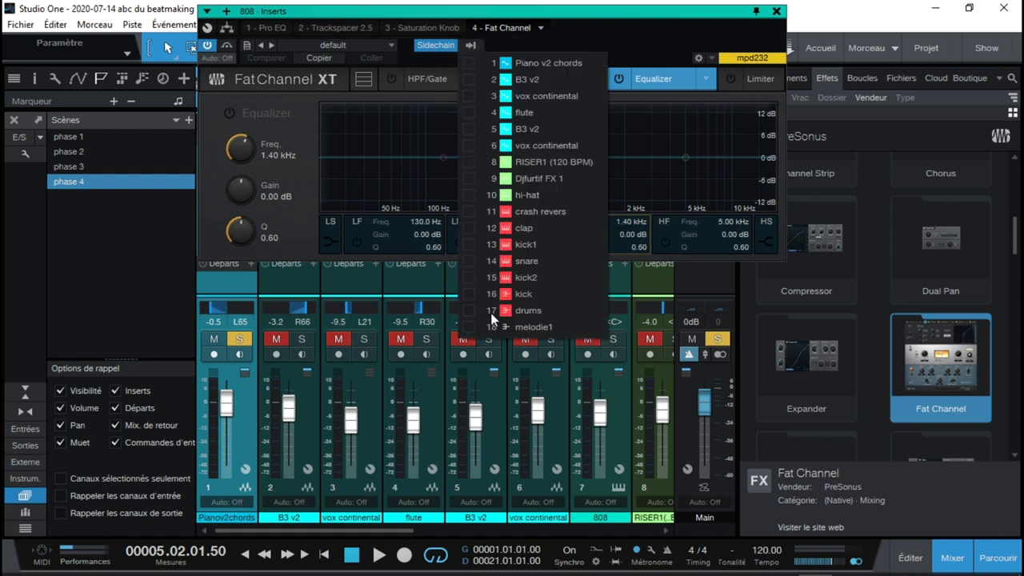
pyautogui.click(470, 276)
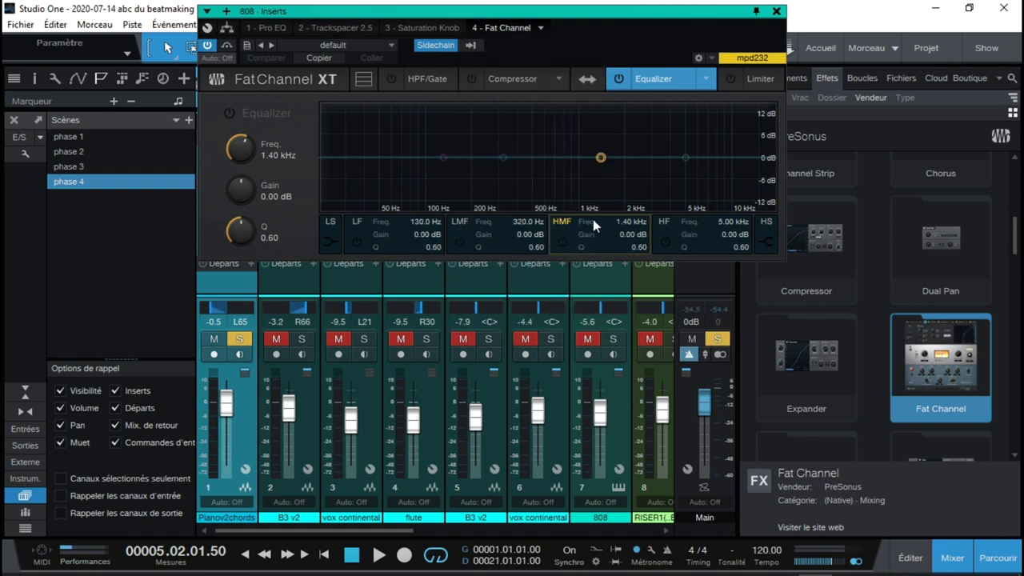
# Set the Fat Channel compressor's Key Filter to 325.7 Hz and expand the view to show all modules
pyautogui.click(526, 77)
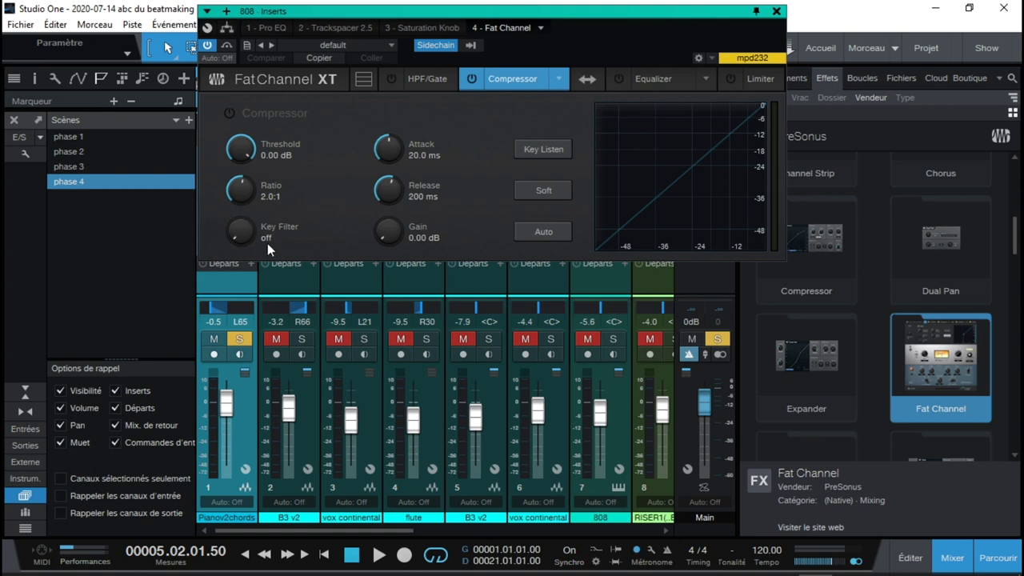
pyautogui.moveTo(248, 233); pyautogui.dragTo(262, 198)
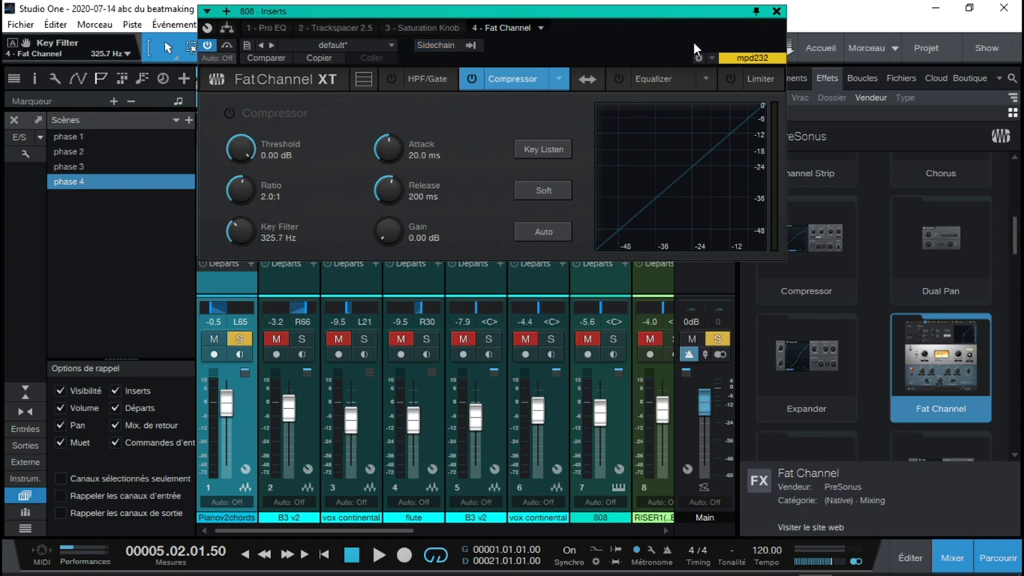
pyautogui.click(364, 79)
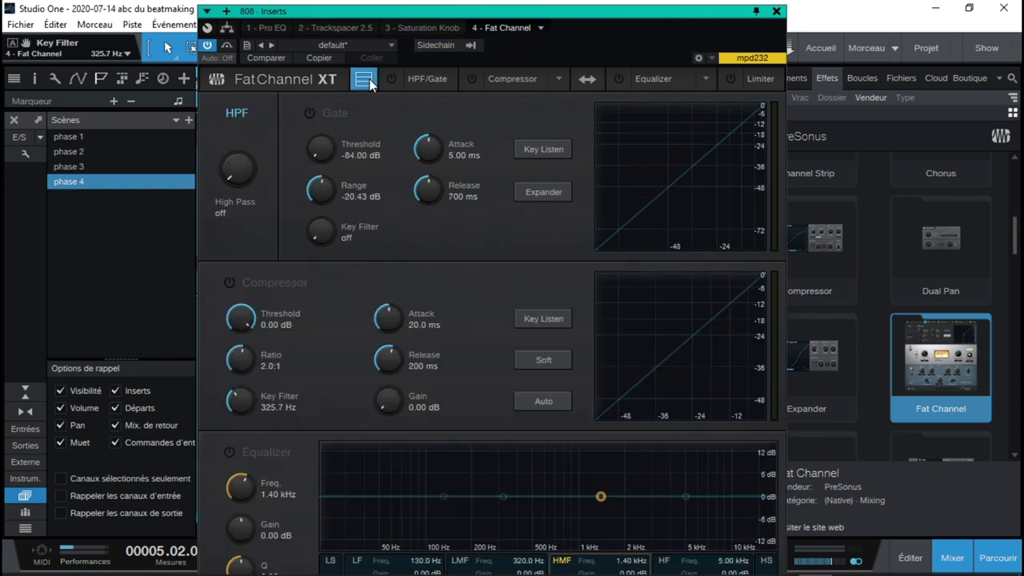
# Close the Fat Channel window and remove the effect from the 808 channel
pyautogui.moveTo(673, 15); pyautogui.dragTo(681, 7)
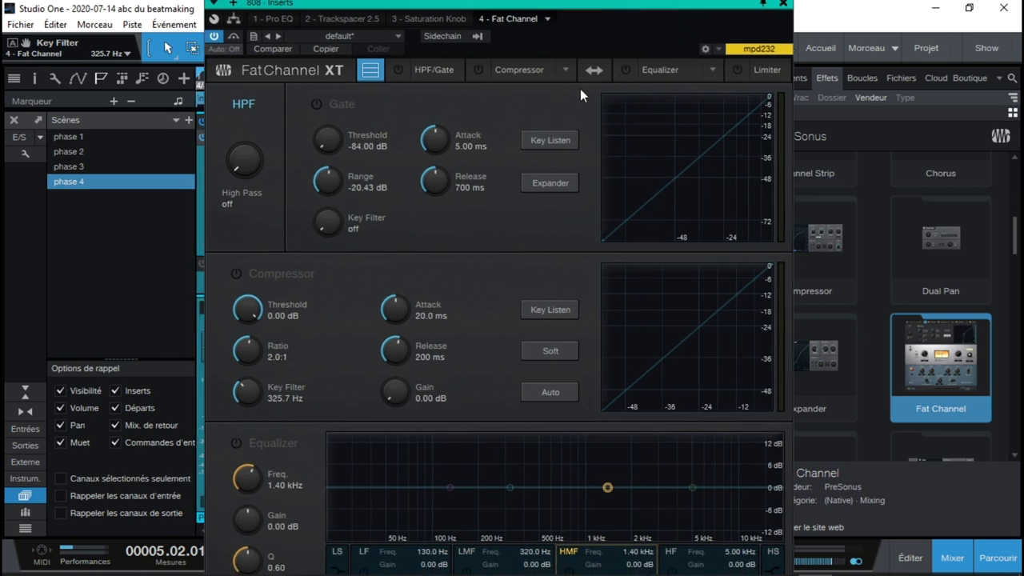
pyautogui.click(783, 3)
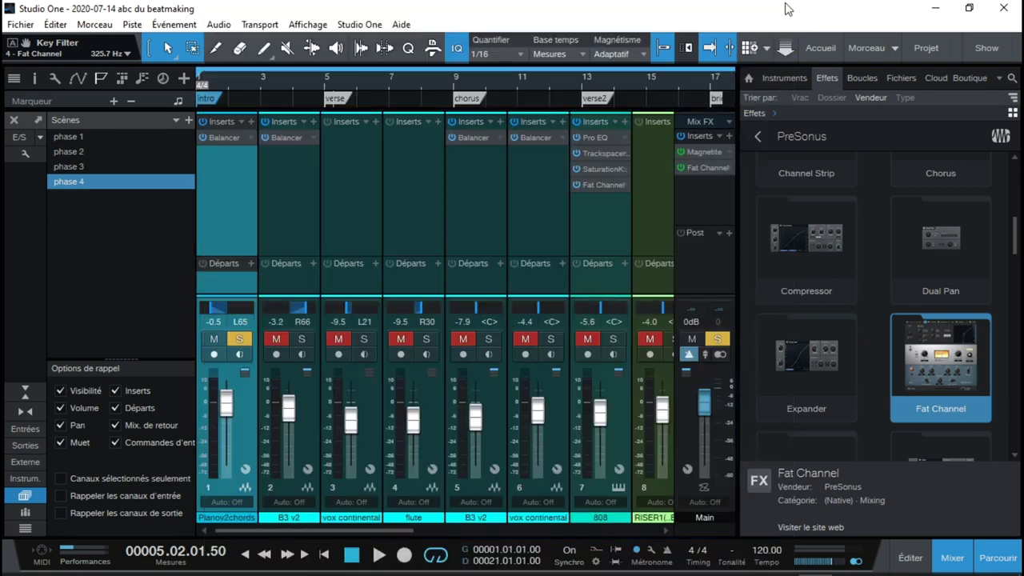
pyautogui.rightClick(596, 182)
pyautogui.click(633, 329)
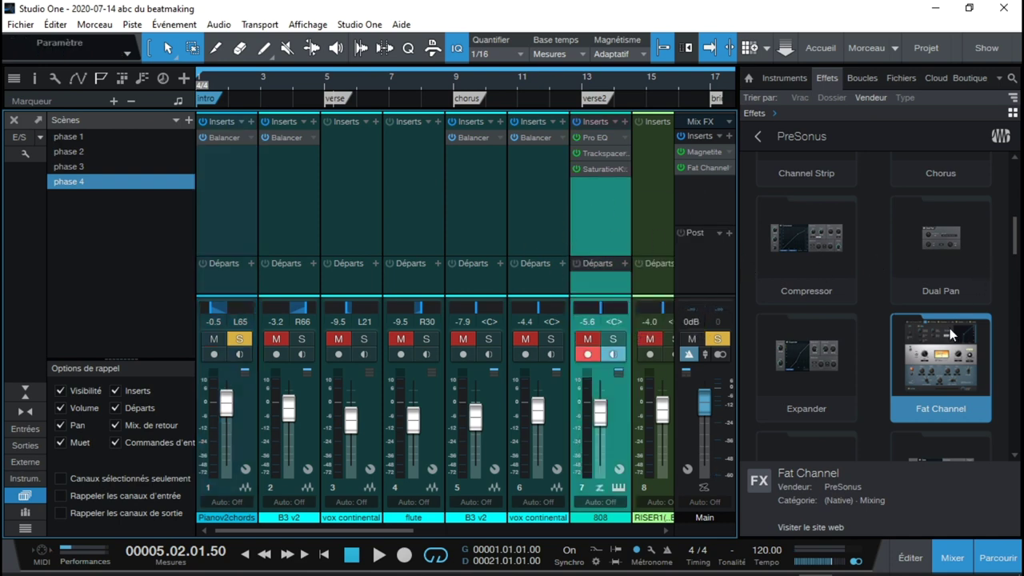
# Browse the remaining PreSonus effects, from Fat Channel to the end of the collection
pyautogui.moveTo(1016, 238); pyautogui.dragTo(1018, 396)
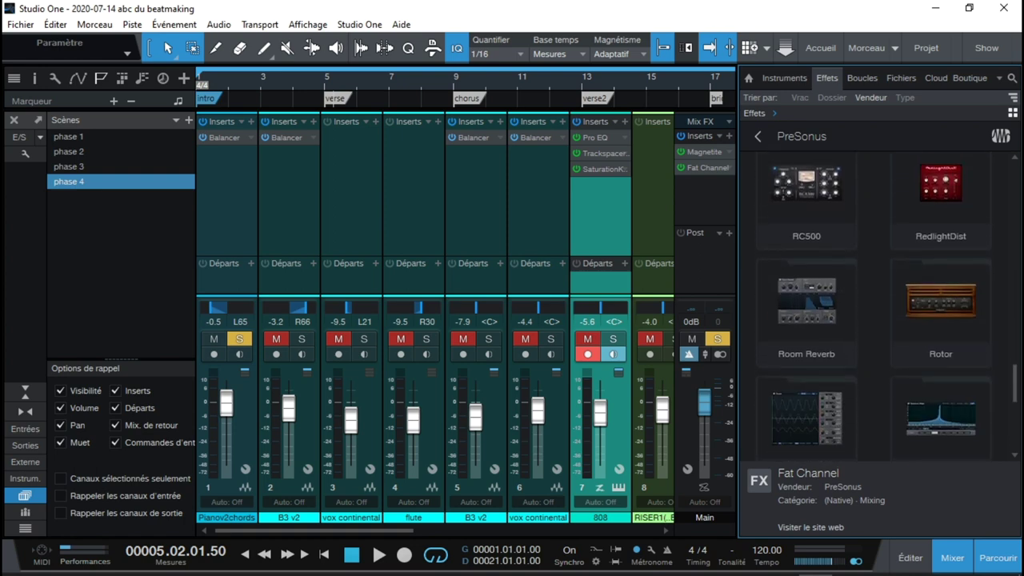
pyautogui.scroll(-4, 773, 398)
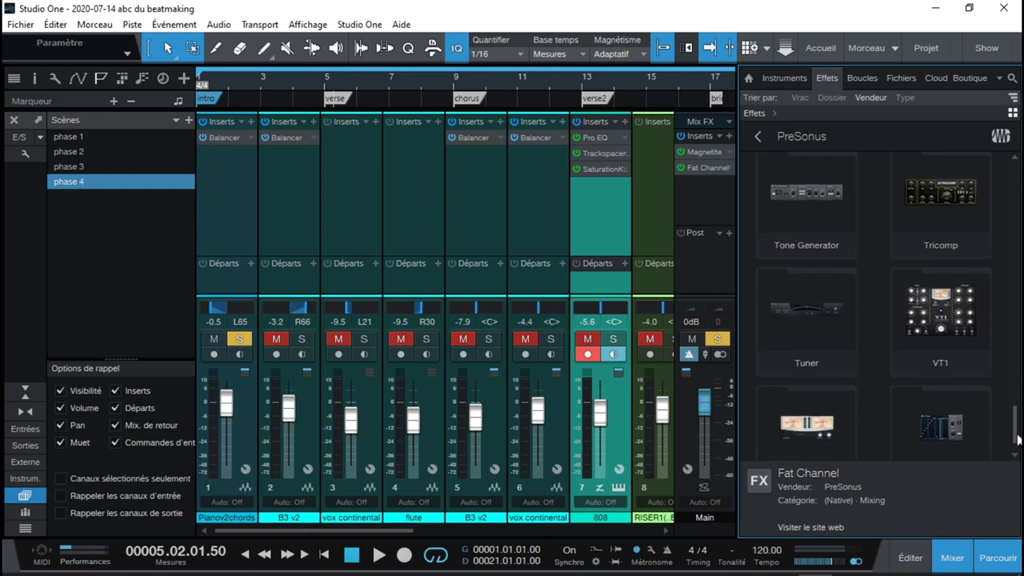
pyautogui.moveTo(1019, 436); pyautogui.dragTo(989, 176)
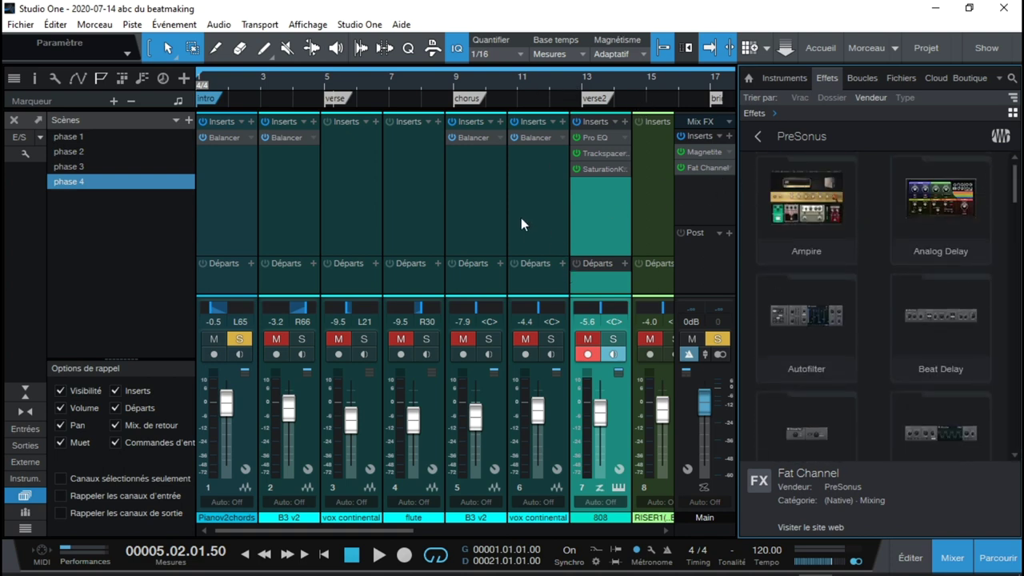
# Return to the arrangement and increase the height of track 2, B3 v2, focusing on its chorus event
pyautogui.press('F3')
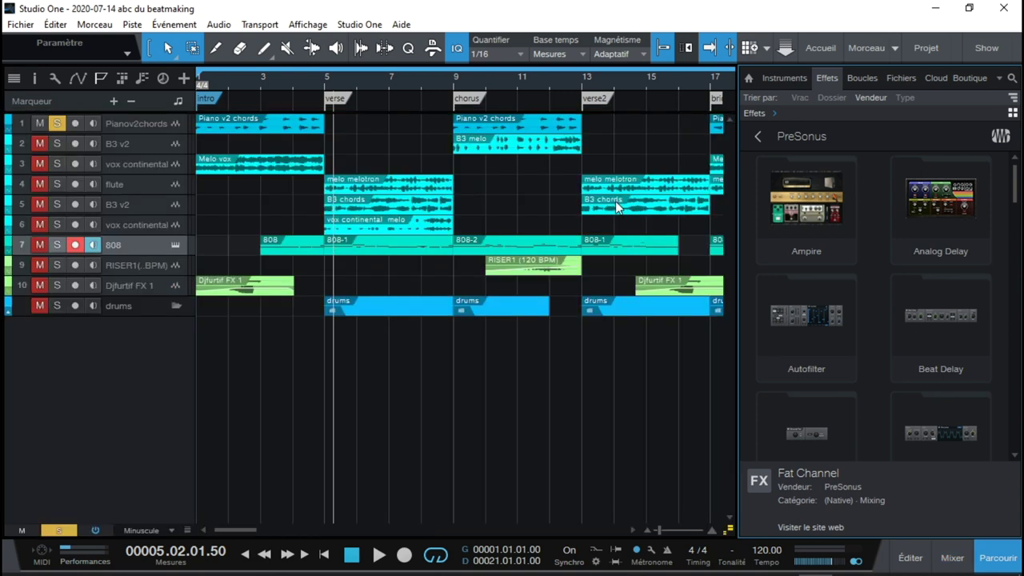
pyautogui.click(516, 149)
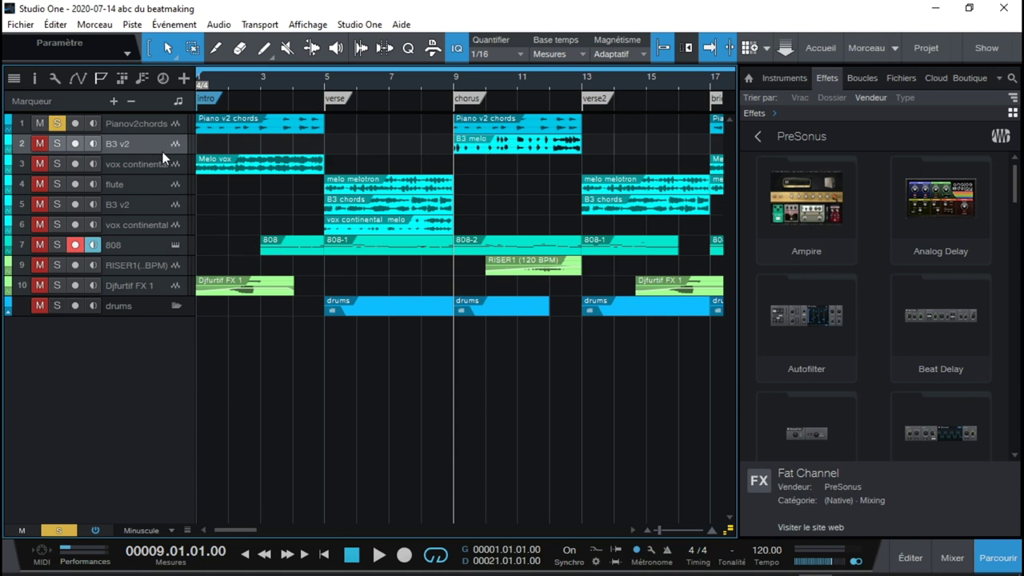
pyautogui.moveTo(164, 157); pyautogui.dragTo(183, 260)
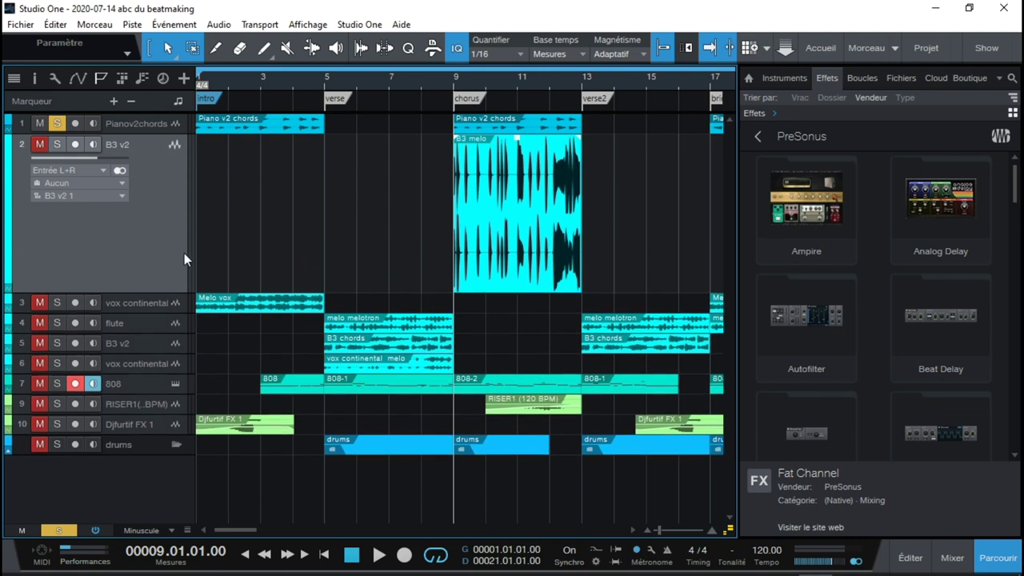
pyautogui.click(711, 529)
pyautogui.click(710, 528)
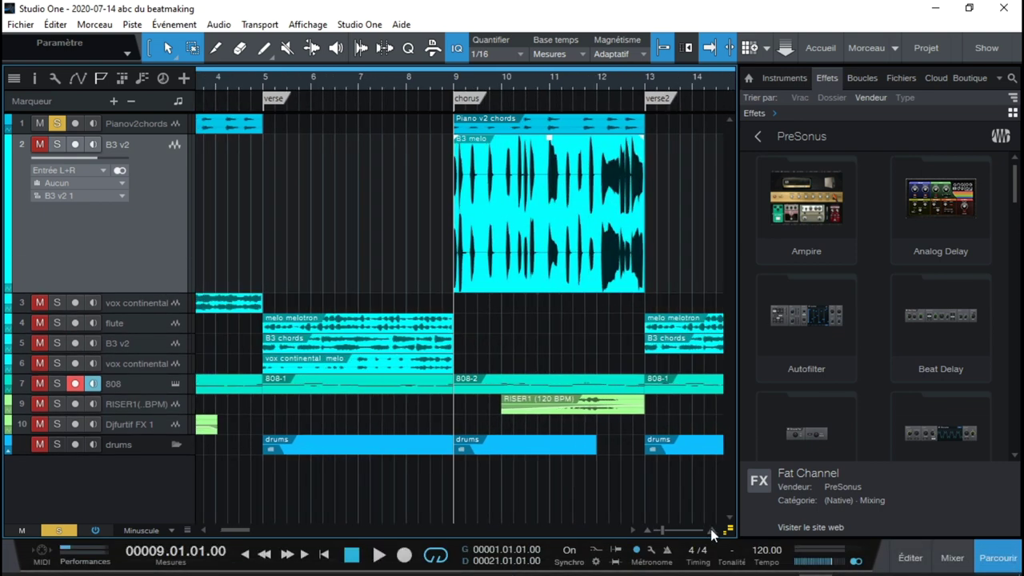
# Enable the gain envelope on the B3 melo audio event in the chorus
pyautogui.rightClick(497, 232)
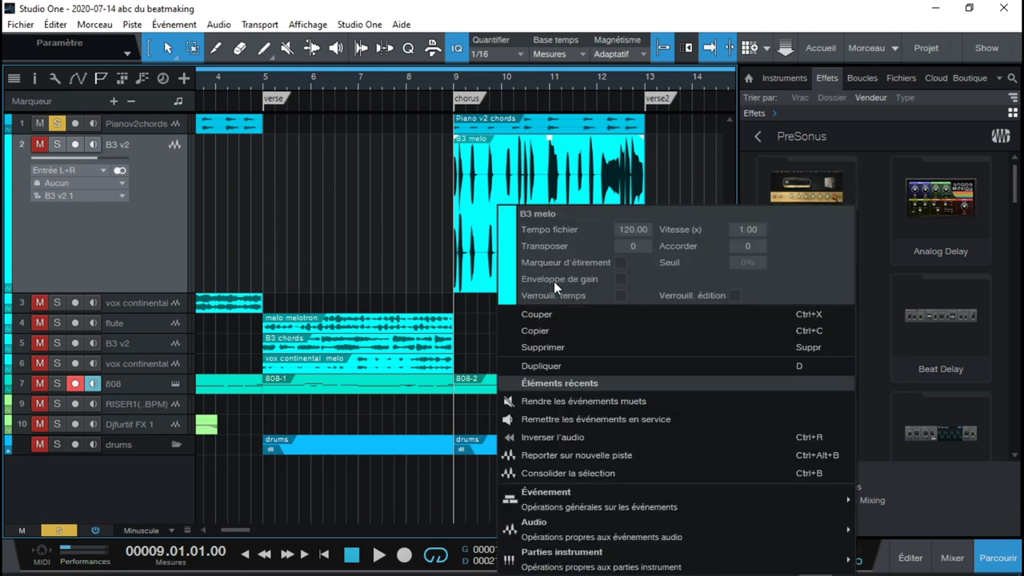
pyautogui.click(621, 279)
pyautogui.click(662, 166)
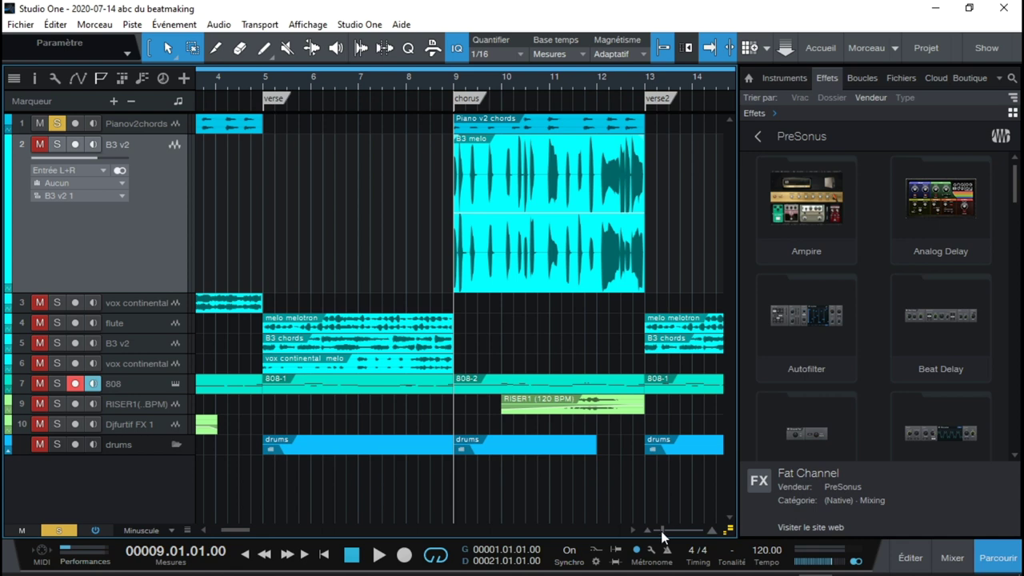
# Add three gain envelope points around bar 12, beat 4 of the B3 melo event and lower the middle one into a dip
pyautogui.moveTo(665, 530); pyautogui.dragTo(668, 540)
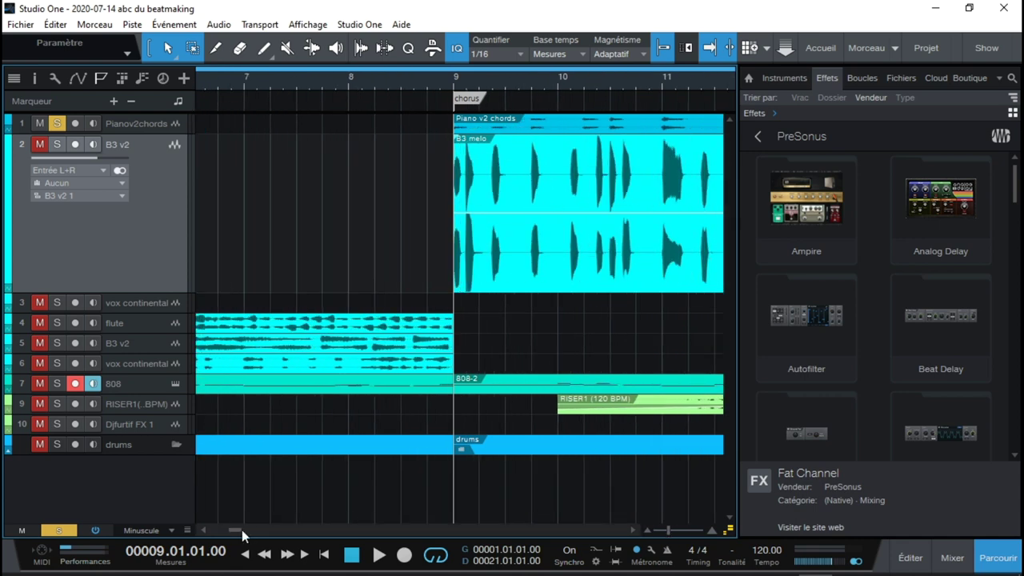
pyautogui.moveTo(238, 530); pyautogui.dragTo(245, 532)
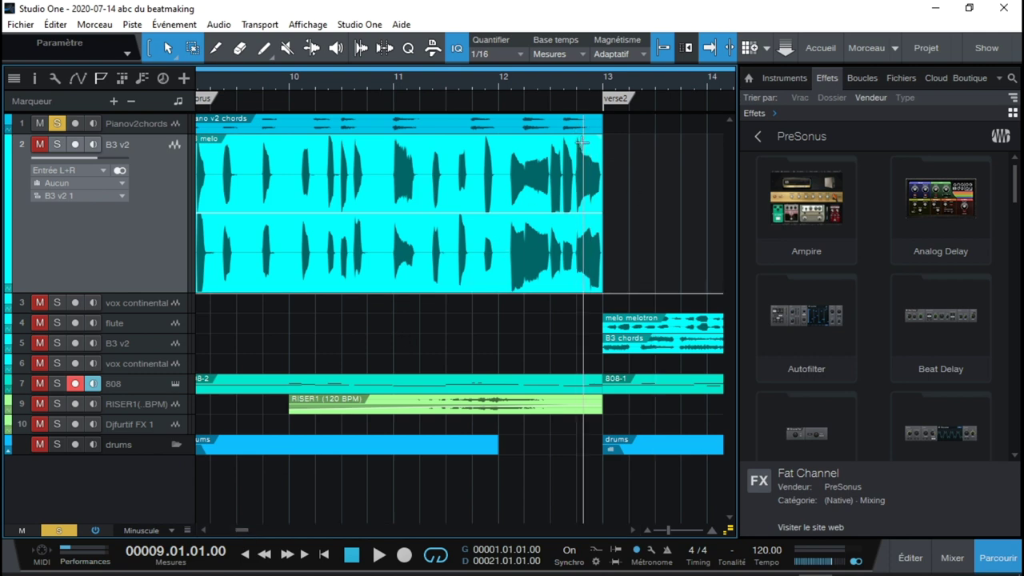
pyautogui.click(570, 215)
pyautogui.click(589, 214)
pyautogui.click(580, 217)
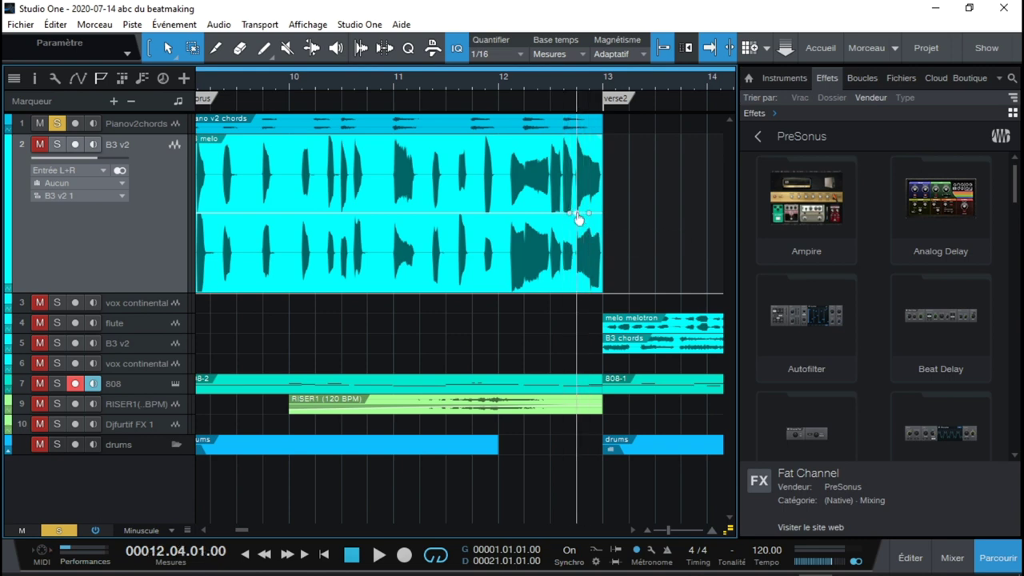
pyautogui.moveTo(579, 218); pyautogui.dragTo(582, 239)
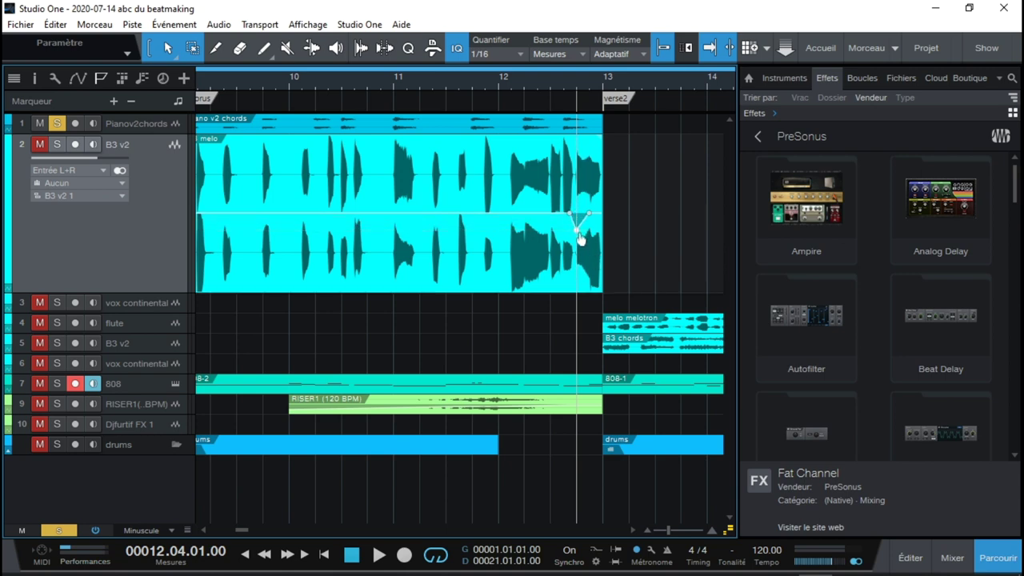
# Flatten the dip by raising the lowered gain point to the envelope line, and try adding a point just before bar 11
pyautogui.click(496, 81)
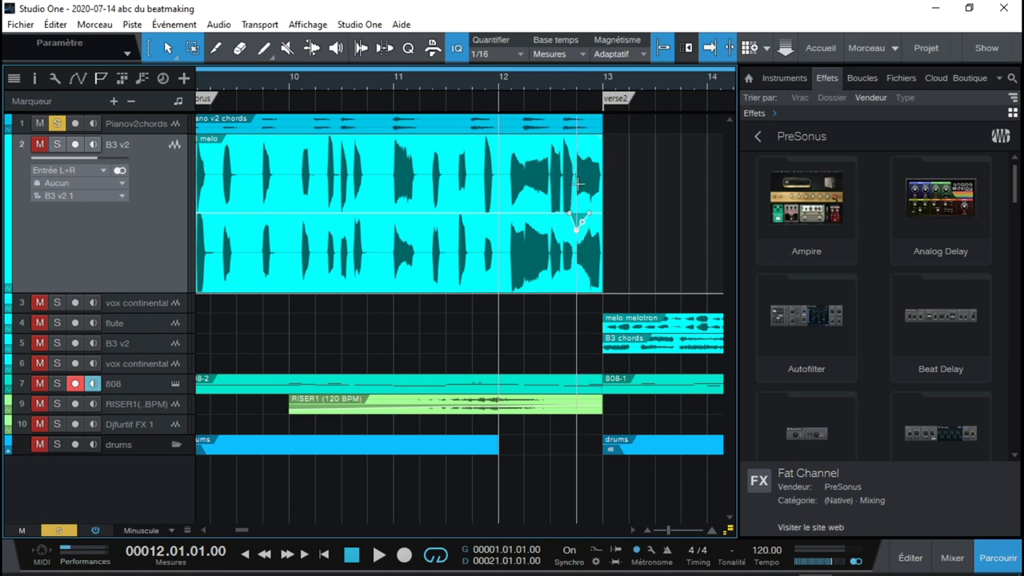
pyautogui.moveTo(582, 225); pyautogui.dragTo(577, 218)
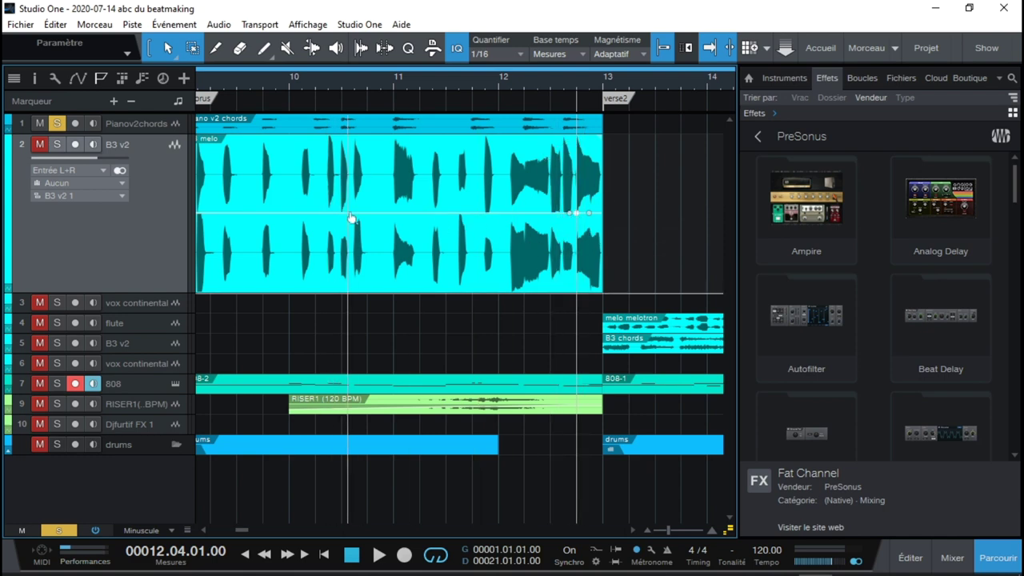
pyautogui.click(387, 217)
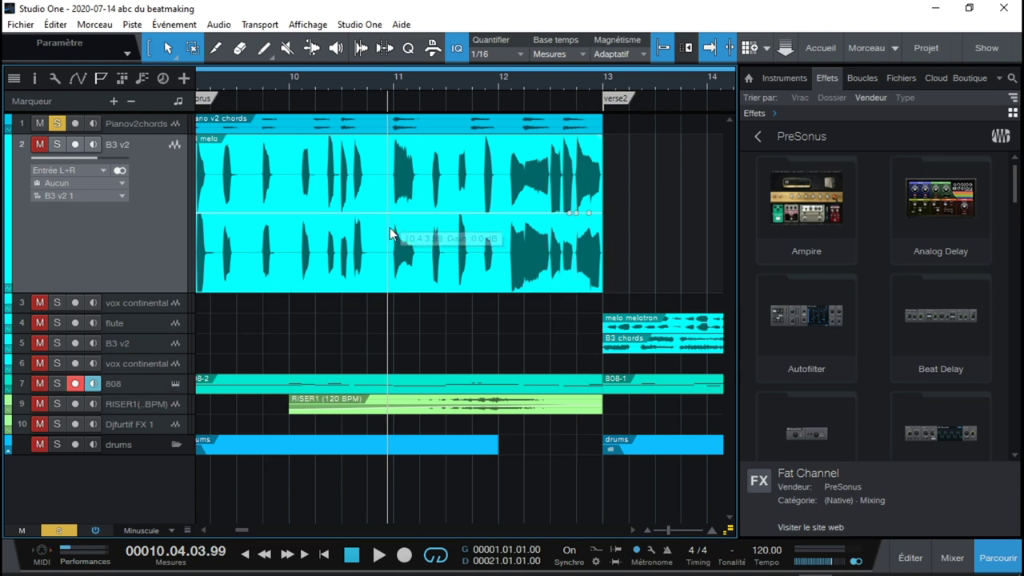
# Pull the B3 melo gain envelope down to about -13.9 dB at bar 11, then solo track 2 and play the passage
pyautogui.click(354, 214)
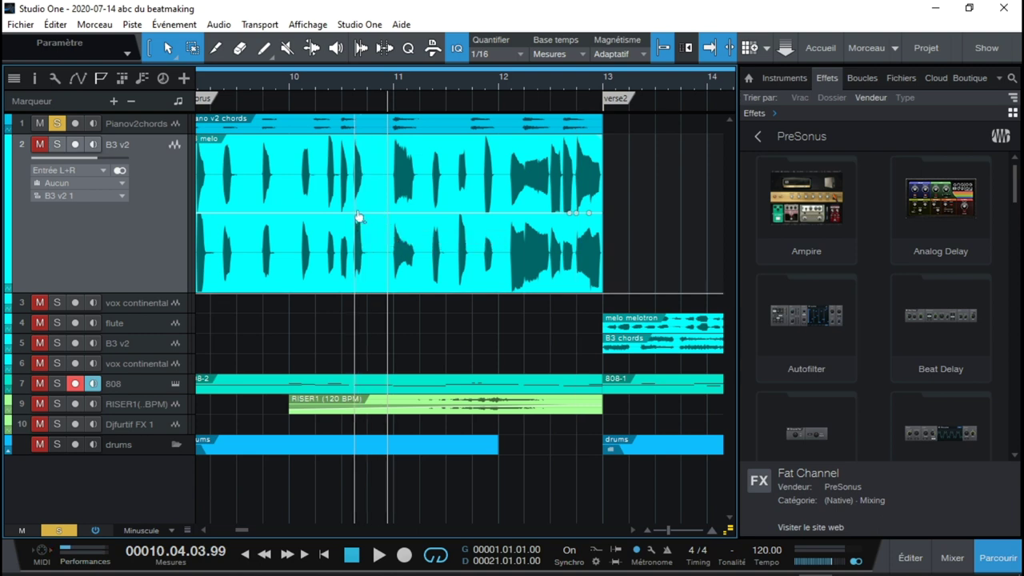
pyautogui.moveTo(393, 215); pyautogui.dragTo(392, 257)
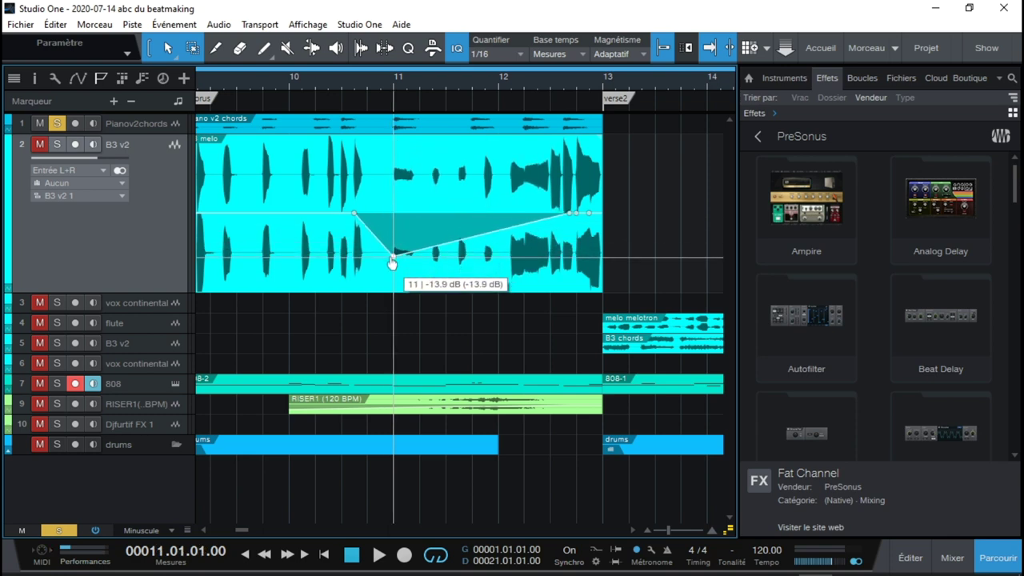
pyautogui.click(373, 234)
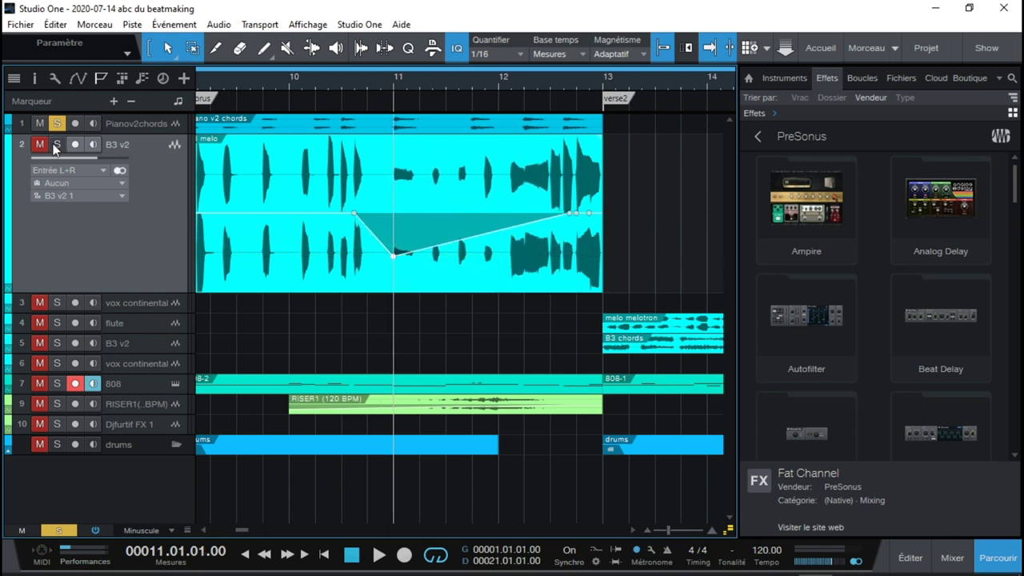
pyautogui.click(211, 82)
pyautogui.press('space')
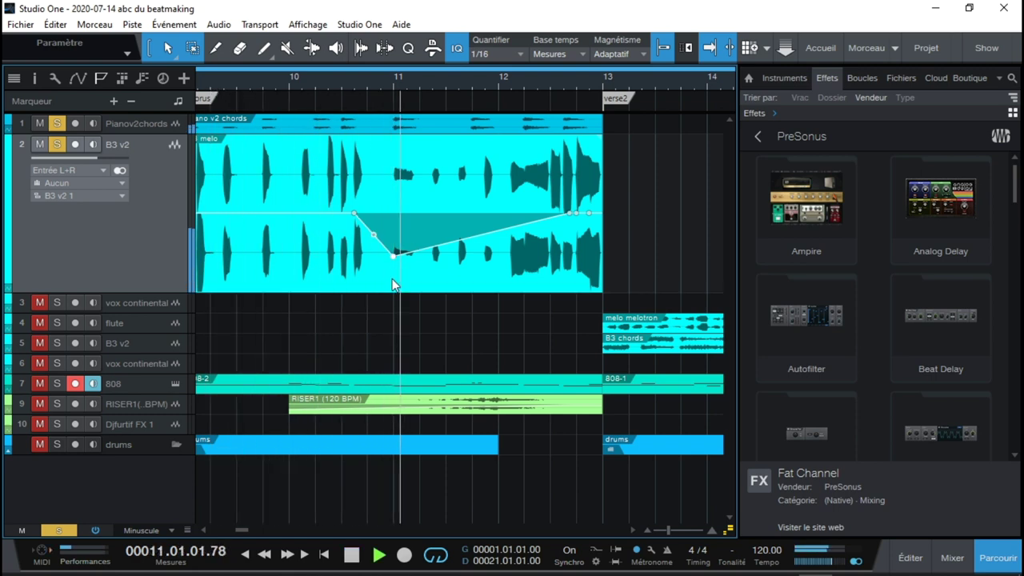
# Audition the B3 melo event with the bar 11 gain point raised above the line, and return the point to the flat envelope line
pyautogui.moveTo(393, 256); pyautogui.dragTo(388, 190)
pyautogui.click(289, 79)
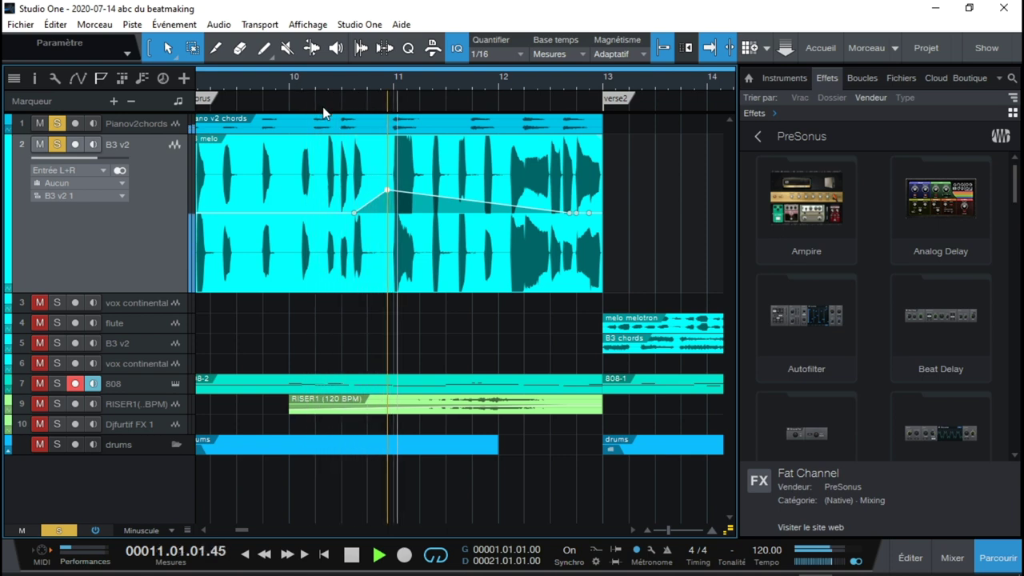
pyautogui.moveTo(388, 193); pyautogui.dragTo(393, 221)
pyautogui.press('space')
pyautogui.press('f')
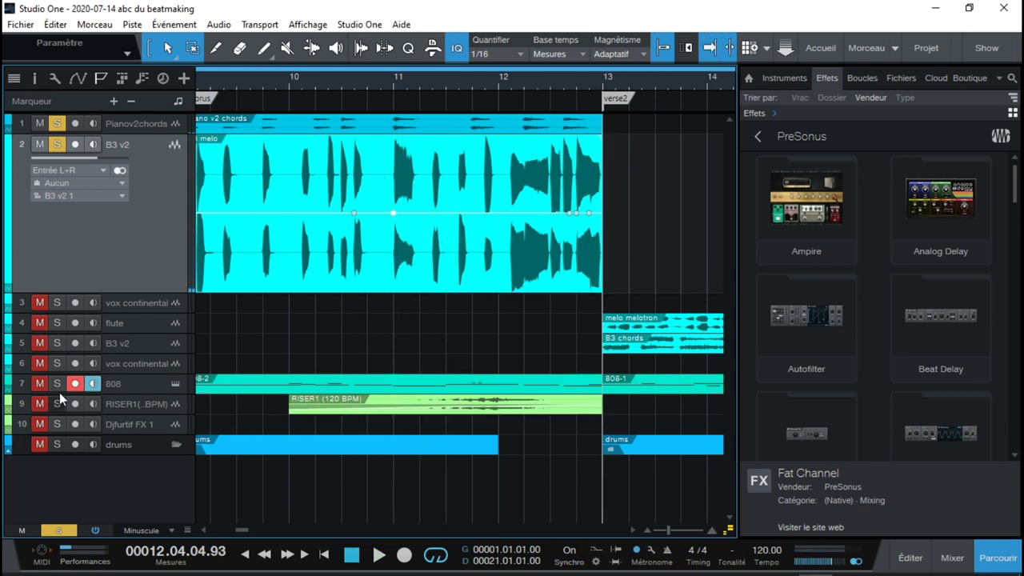
# Clear the solo on tracks 1 and 2, solo the RISER1 track, and play it from bar 10
pyautogui.click(57, 124)
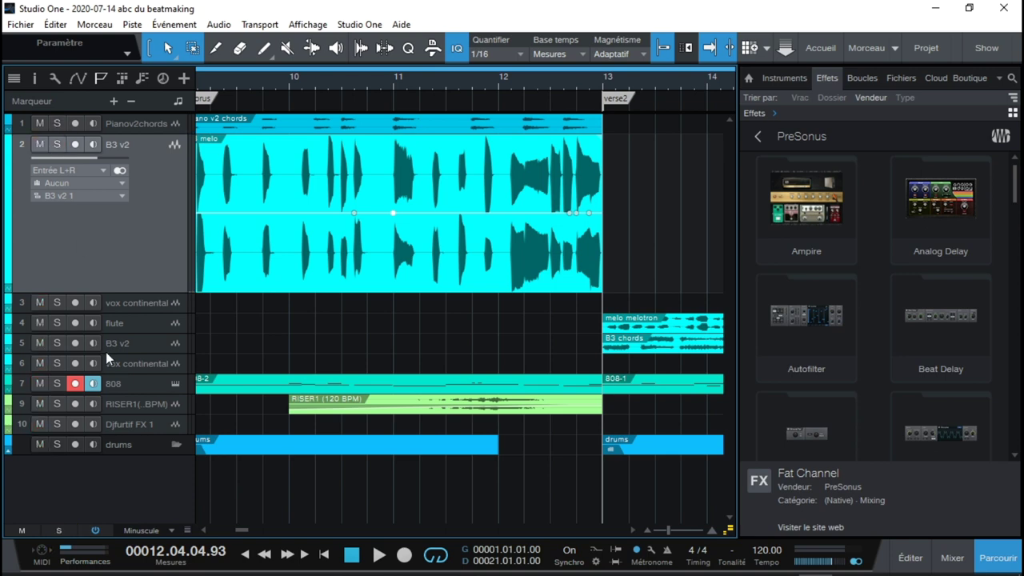
pyautogui.click(56, 404)
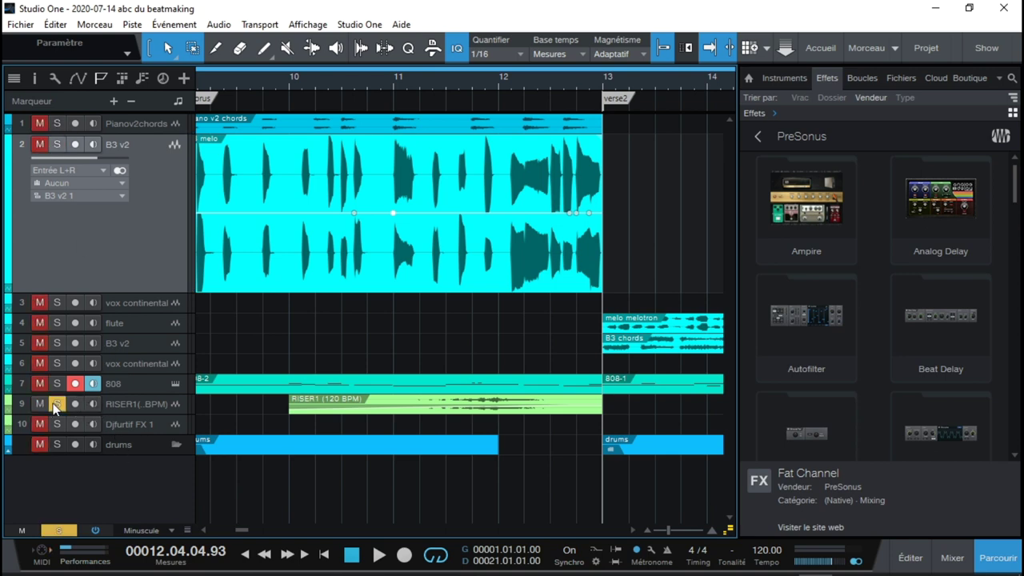
pyautogui.click(284, 89)
pyautogui.press('space')
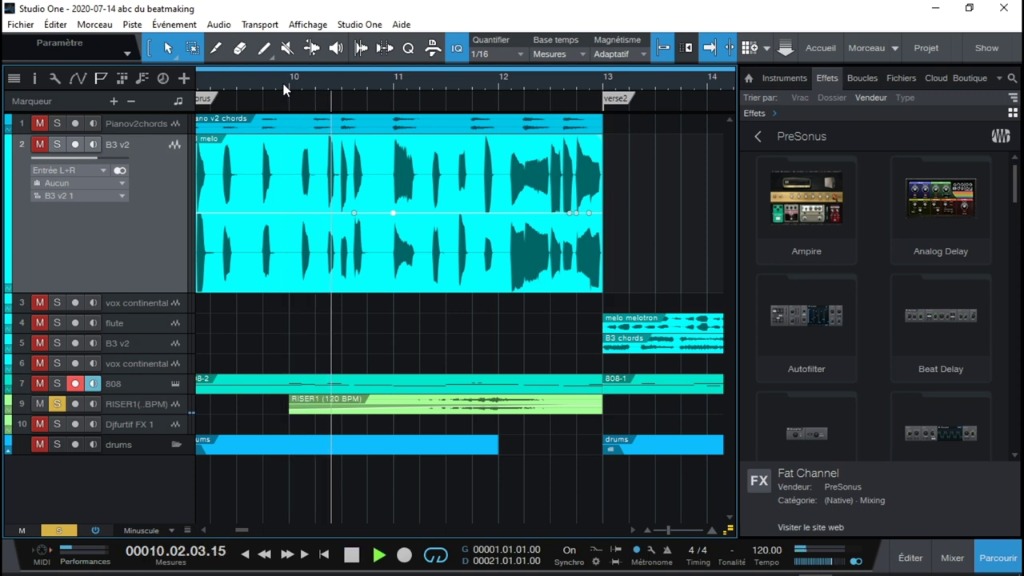
pyautogui.press('space')
# Increase the height of the RISER1 track so that its event and gain envelope can be edited
pyautogui.click(481, 412)
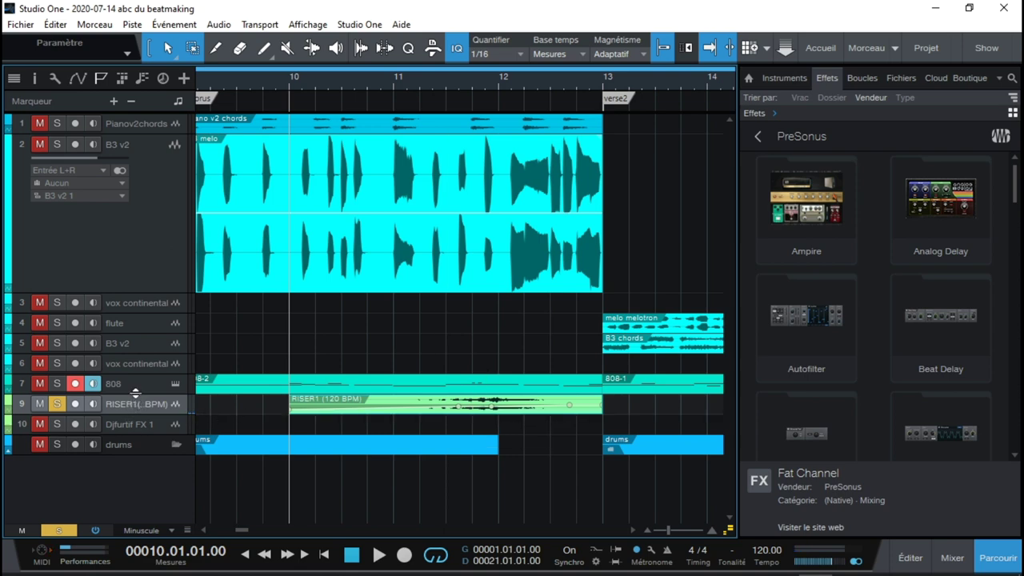
pyautogui.moveTo(135, 392); pyautogui.dragTo(141, 274)
pyautogui.moveTo(136, 397); pyautogui.dragTo(132, 510)
pyautogui.moveTo(131, 373); pyautogui.dragTo(132, 411)
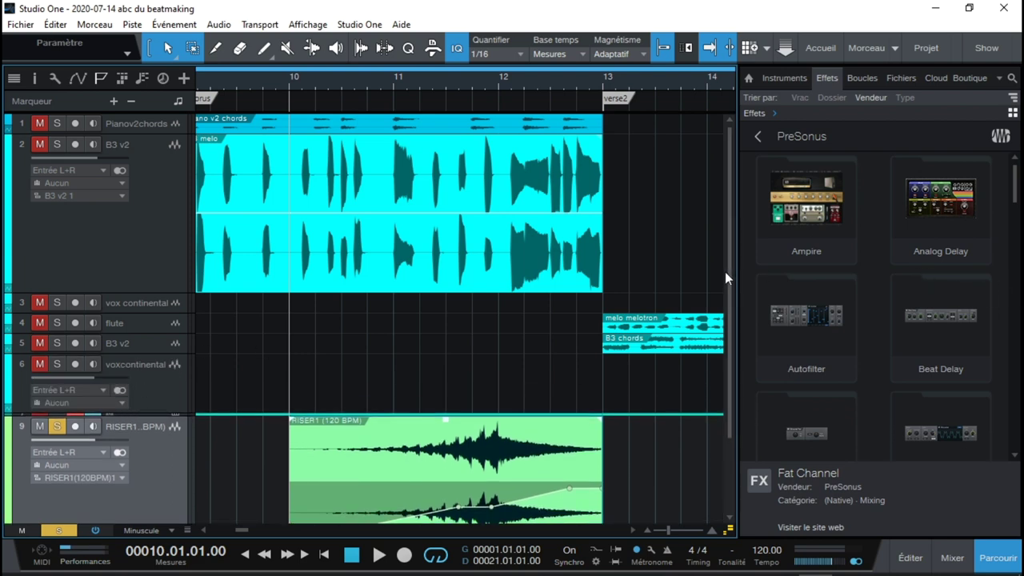
pyautogui.moveTo(730, 253); pyautogui.dragTo(744, 413)
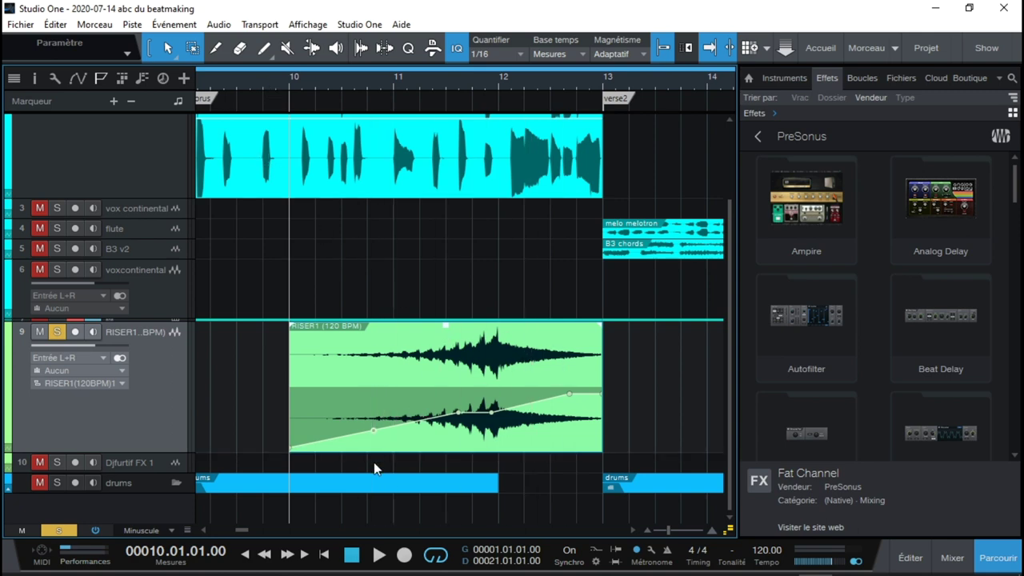
# Bend the opening rise of the RISER1 gain envelope into a smooth curve and play the event
pyautogui.moveTo(374, 434); pyautogui.dragTo(364, 416)
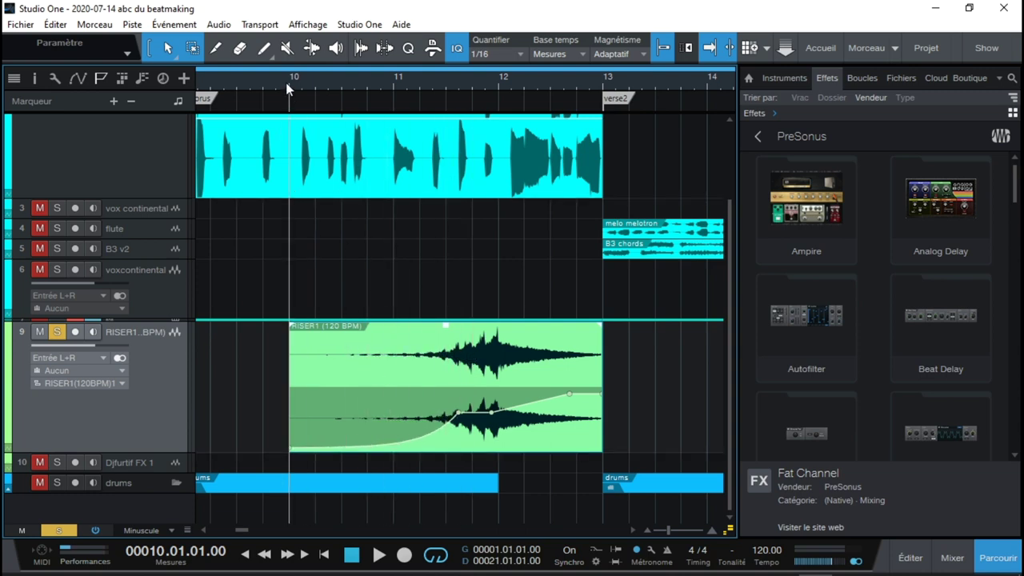
pyautogui.press('space')
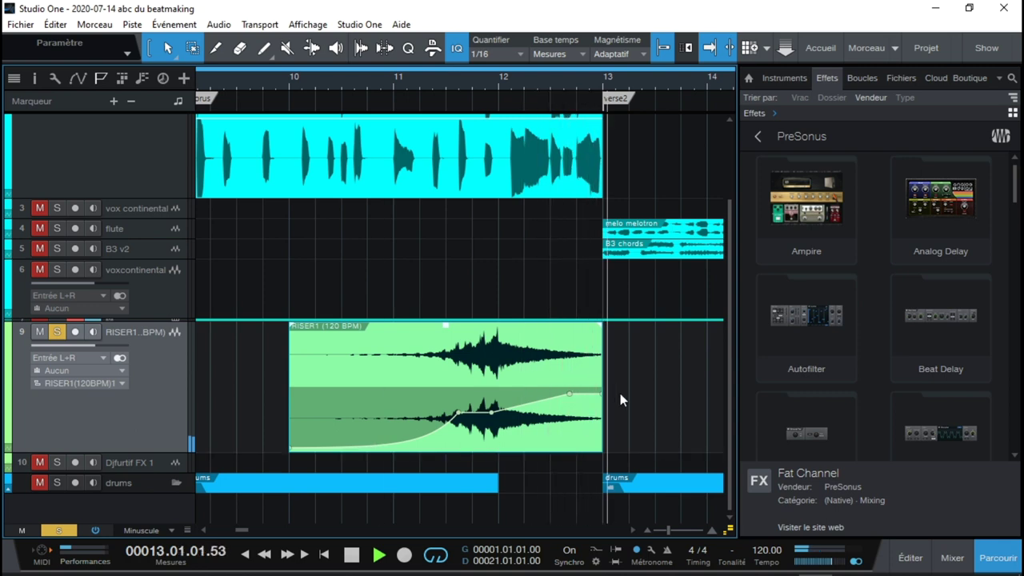
pyautogui.press('space')
# Lower the gain point near the end of the RISER1 envelope and play the event from just before bar 10
pyautogui.moveTo(603, 400); pyautogui.dragTo(576, 410)
pyautogui.click(273, 88)
pyautogui.press('space')
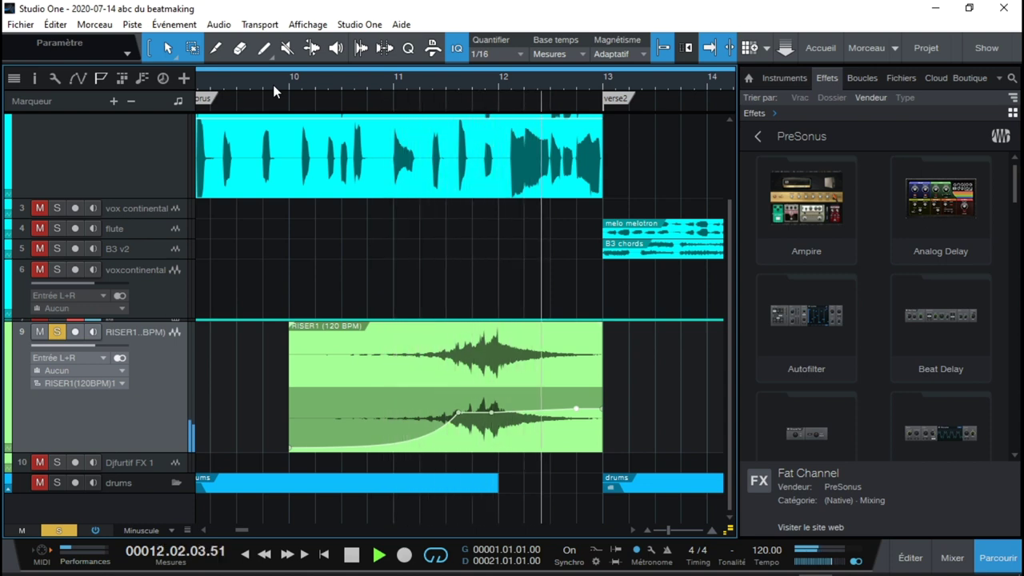
pyautogui.press('space')
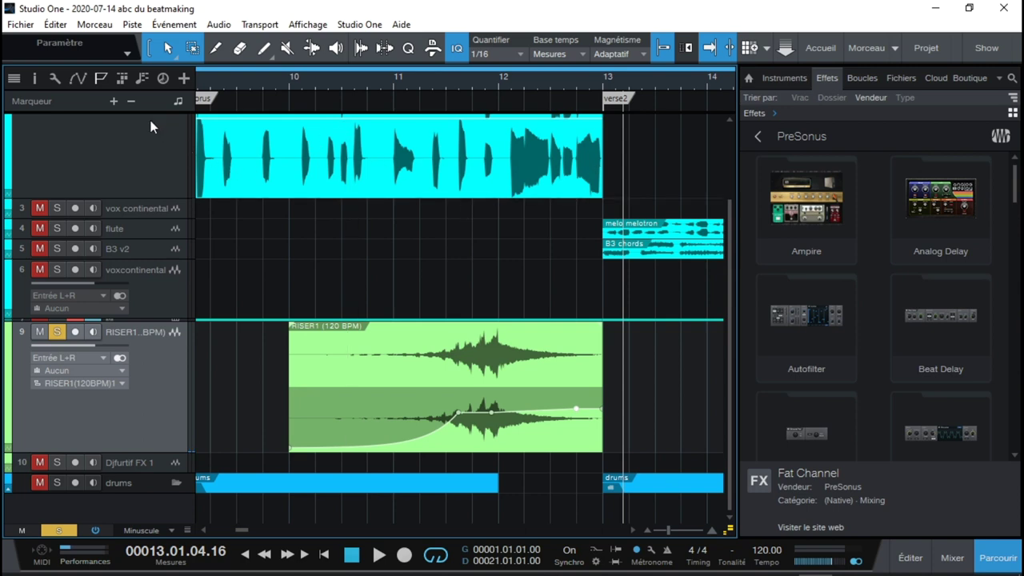
# Remove the gain point at bar 12, beat 4 and lower the RISER1 envelope's end point to level out its tail
pyautogui.click(456, 414)
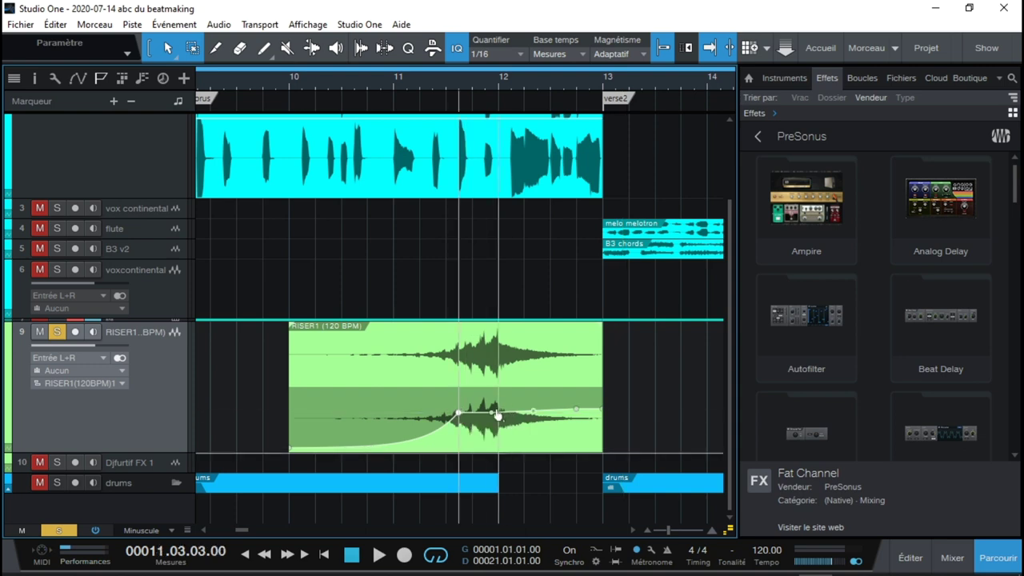
pyautogui.click(576, 410)
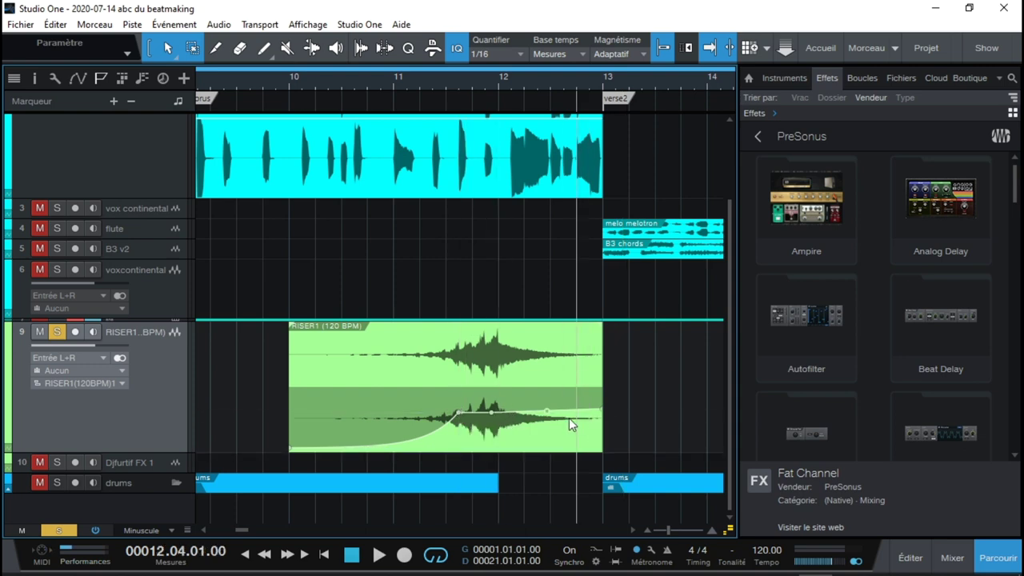
pyautogui.moveTo(602, 411); pyautogui.dragTo(604, 421)
pyautogui.click(491, 417)
pyautogui.moveTo(492, 417)
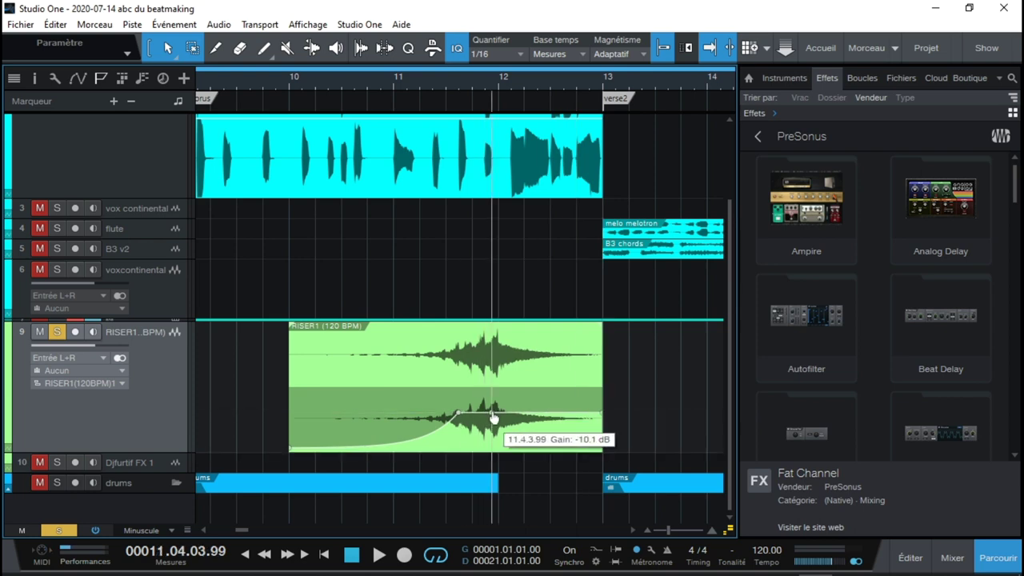
# Shape the RISER1 envelope's tail with a peak at bar 12, beat 3 and a dip just after bar 12, and play it
pyautogui.moveTo(459, 413); pyautogui.dragTo(557, 387)
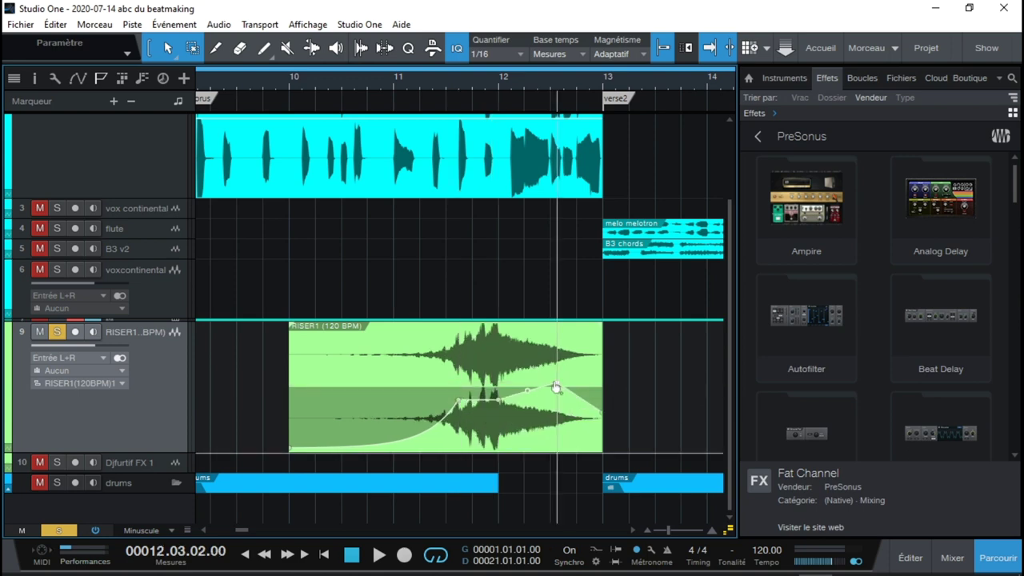
pyautogui.click(498, 399)
pyautogui.click(579, 422)
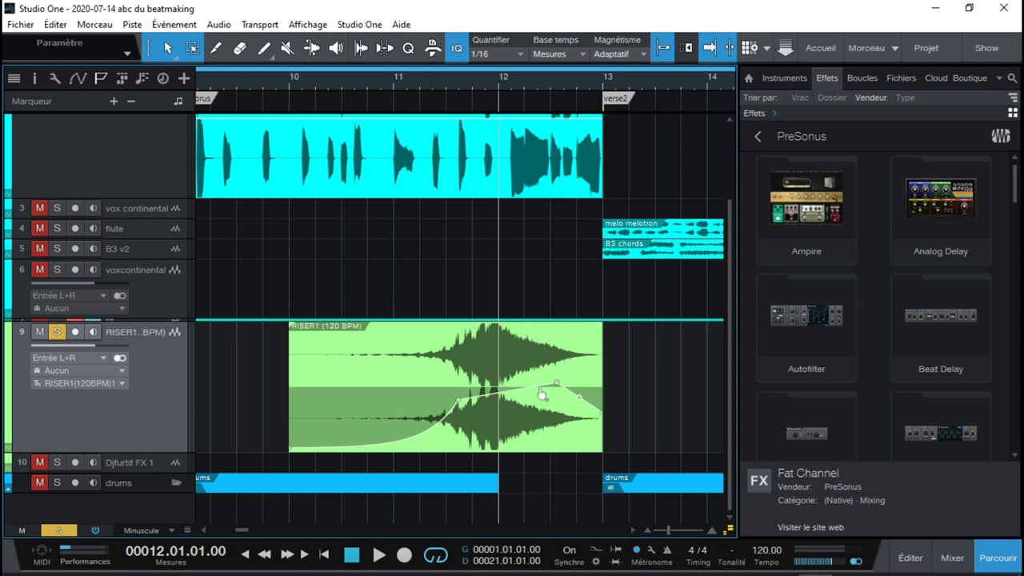
pyautogui.moveTo(509, 397); pyautogui.dragTo(516, 421)
pyautogui.click(260, 91)
pyautogui.press('space')
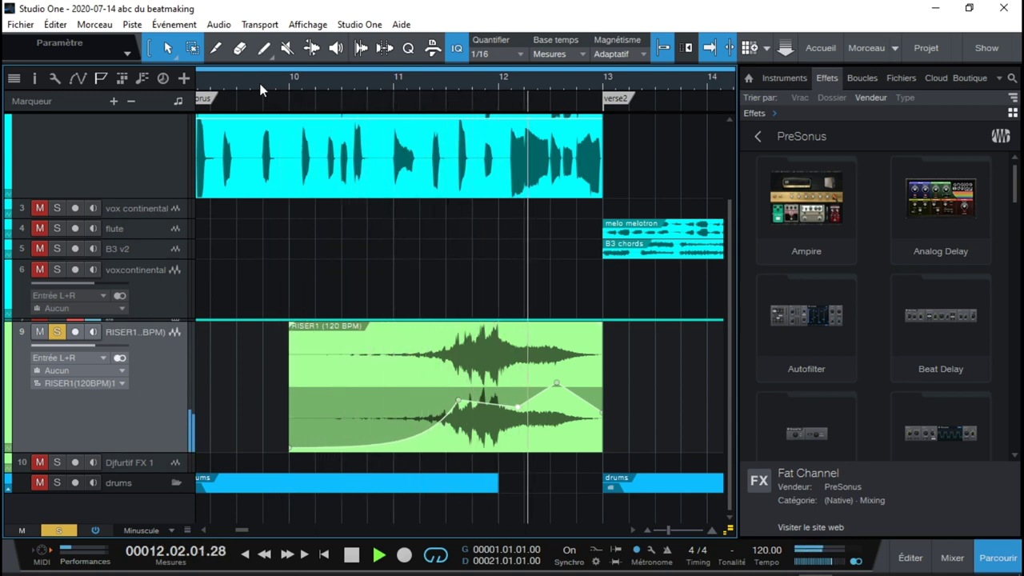
pyautogui.press('space')
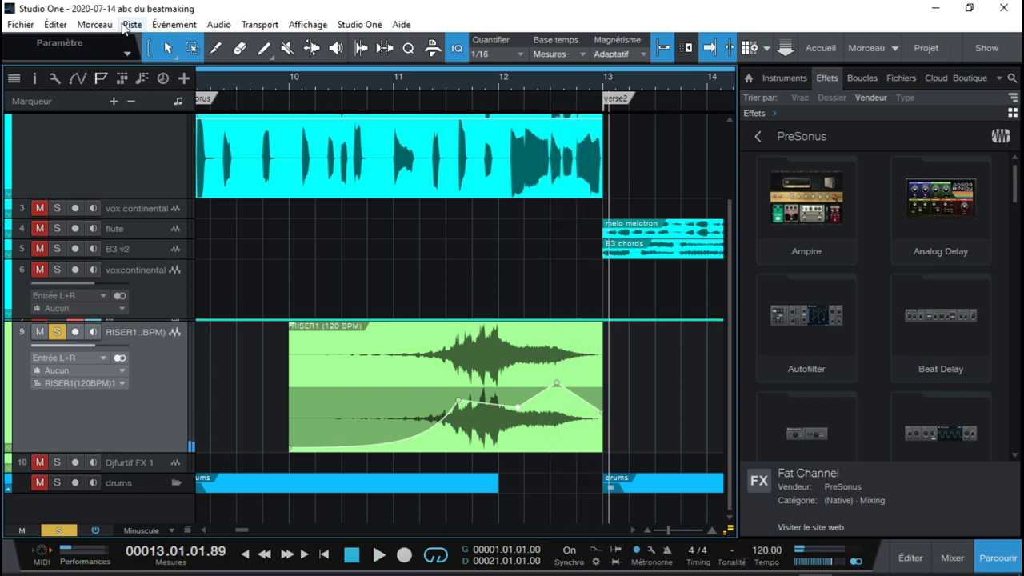
# Switch to the Paint tool with the Sinusoïdale shape
pyautogui.click(274, 58)
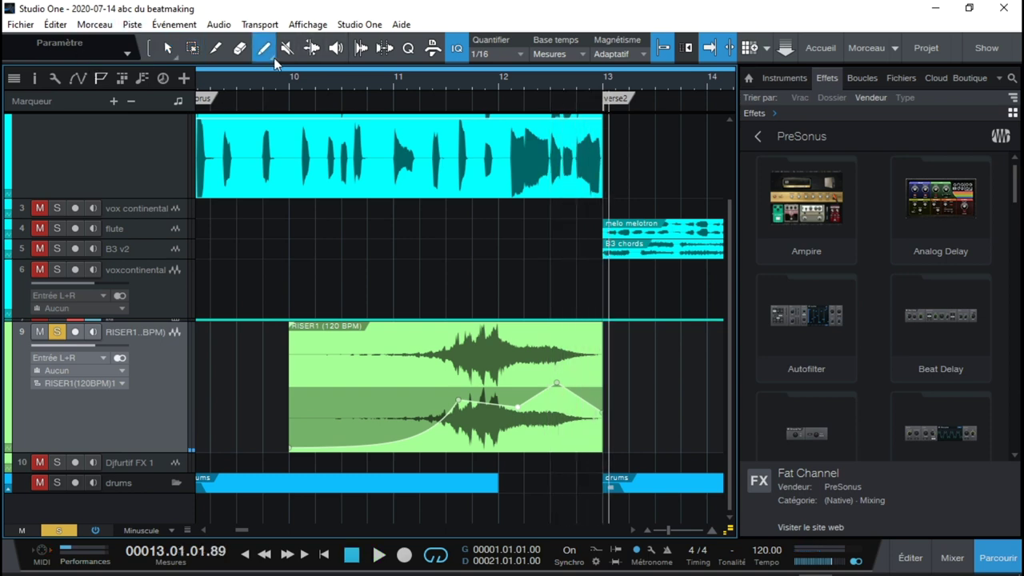
pyautogui.click(273, 58)
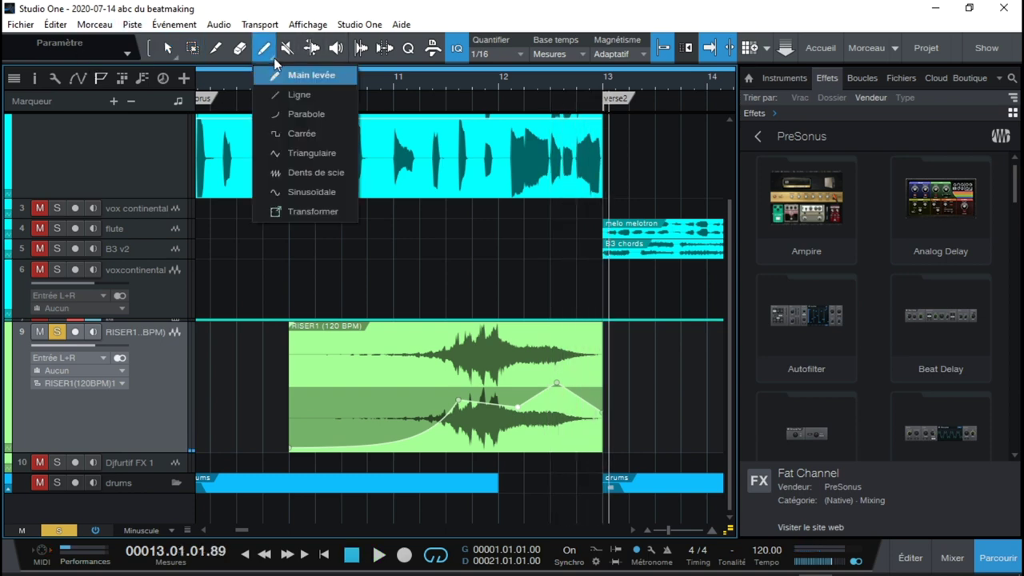
pyautogui.click(284, 187)
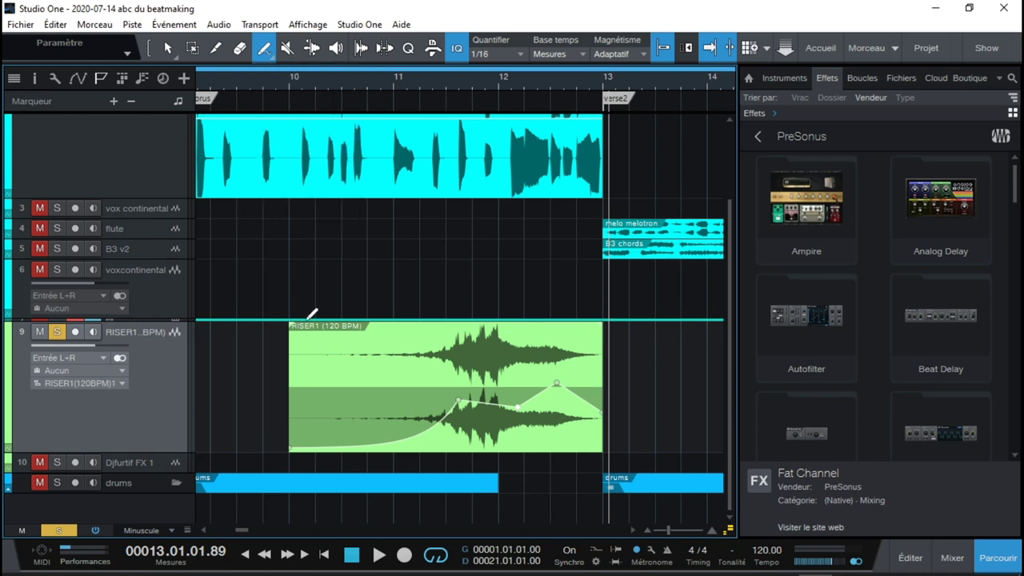
# Draw a large sine wave across the whole RISER1 gain envelope, play it, and undo the drawing
pyautogui.moveTo(292, 387)
pyautogui.mouseDown()
pyautogui.moveTo(362, 388)
pyautogui.moveTo(332, 393)
pyautogui.moveTo(395, 405)
pyautogui.moveTo(405, 436)
pyautogui.moveTo(432, 460)
pyautogui.moveTo(601, 448)
pyautogui.mouseUp()
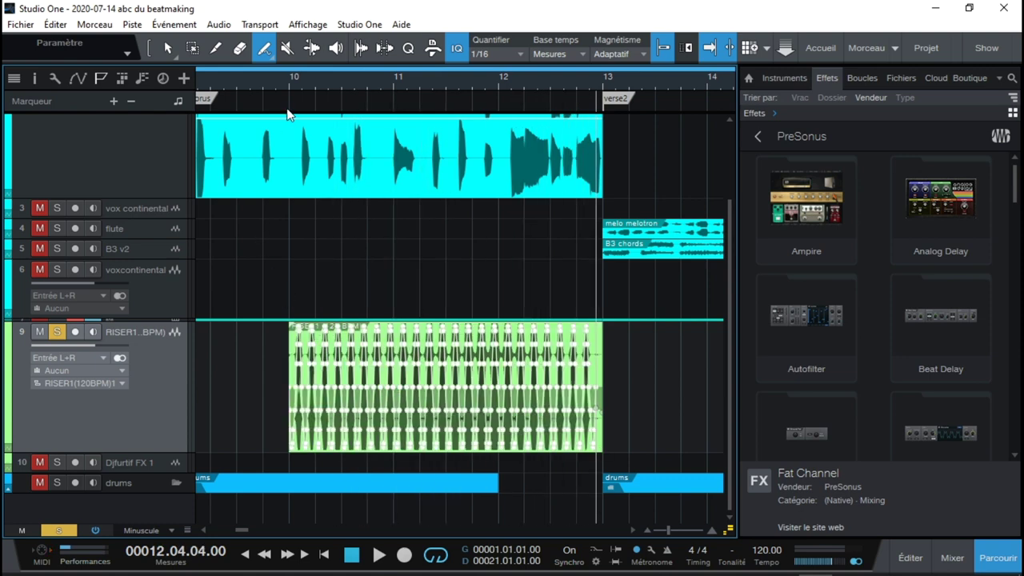
pyautogui.click(276, 81)
pyautogui.press('space')
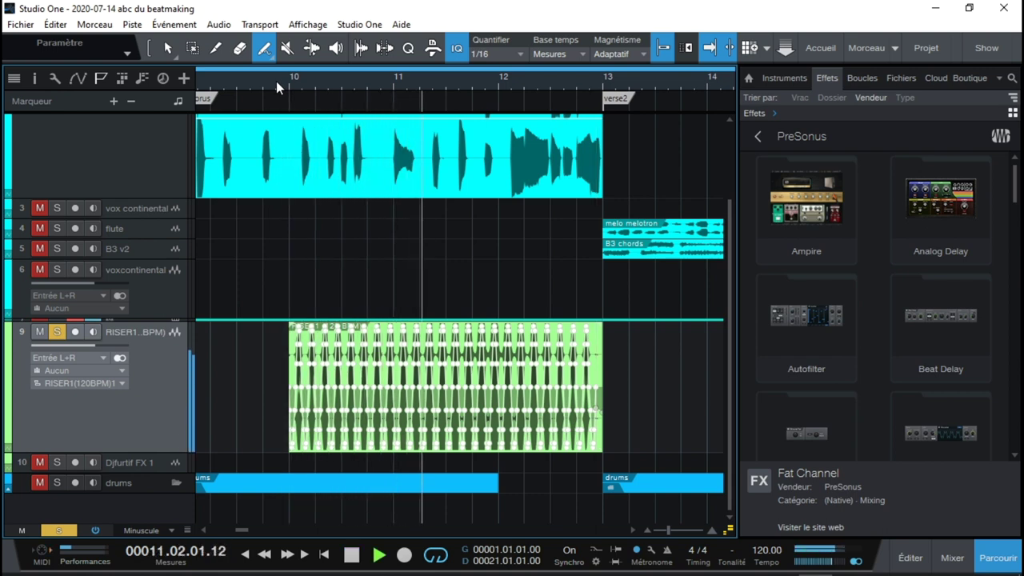
pyautogui.press('space')
pyautogui.hotkey('ctrl', 'z')
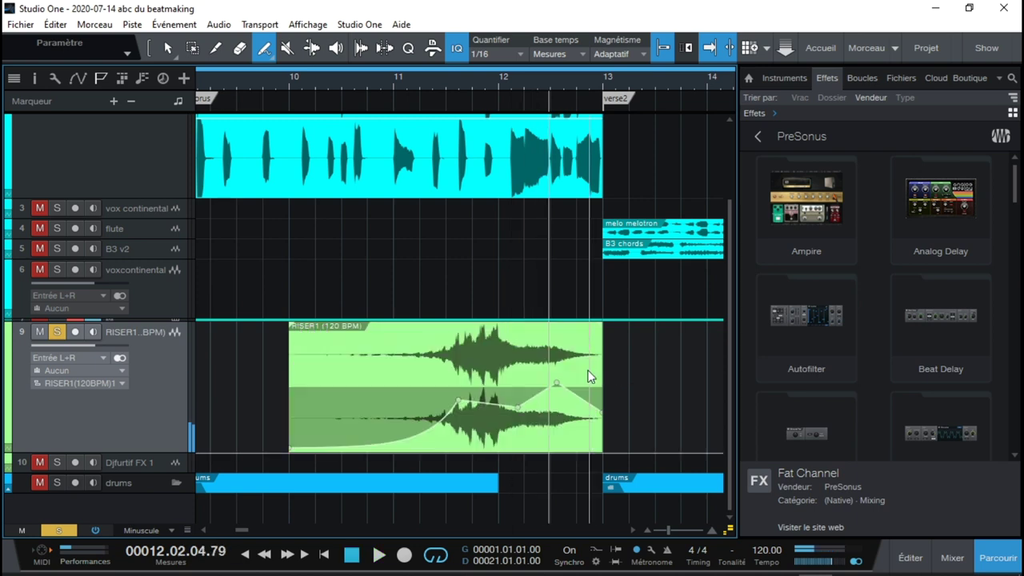
# Try a sine wave on the RISER1 envelope between bar 10, beat 3 and bar 11, beat 3, and play the event
pyautogui.moveTo(349, 383)
pyautogui.mouseDown()
pyautogui.moveTo(427, 380)
pyautogui.moveTo(460, 398)
pyautogui.mouseUp()
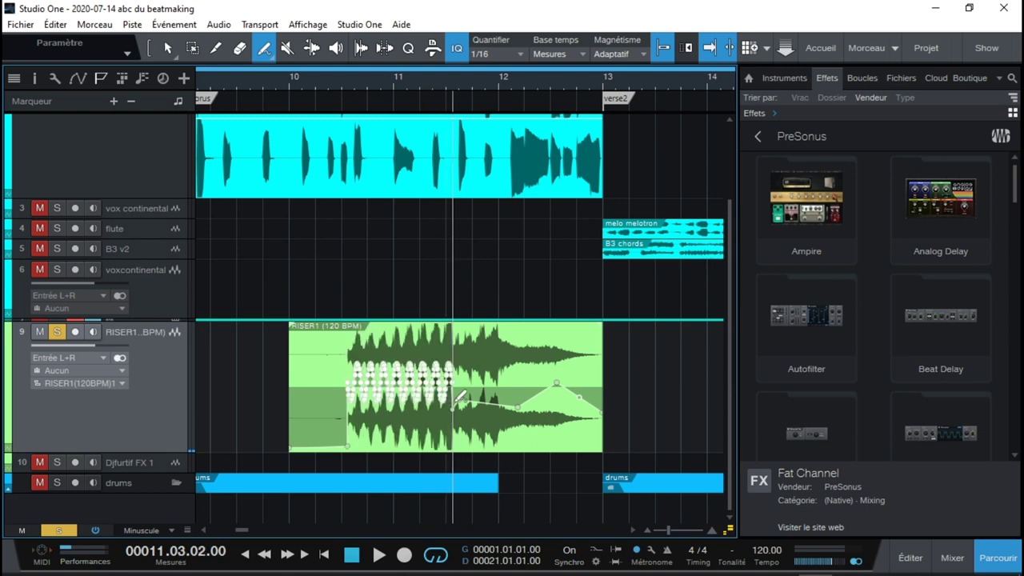
pyautogui.click(246, 84)
pyautogui.press('space')
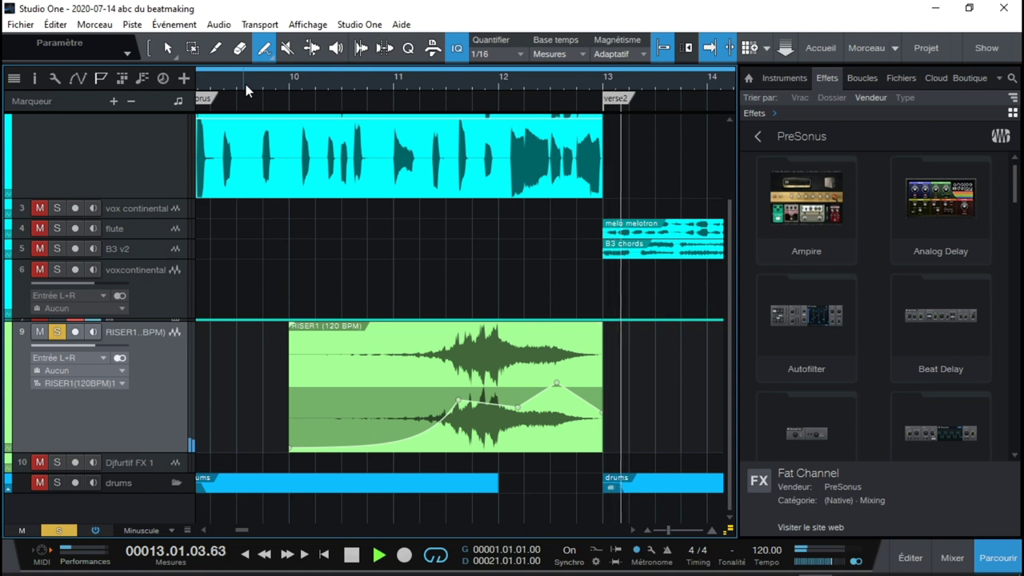
pyautogui.press('space')
# Draw a short, shallow sine wave on the RISER1 envelope from just after bar 12 to 12.02.03, and play it from before bar 11
pyautogui.moveTo(520, 402); pyautogui.dragTo(545, 398)
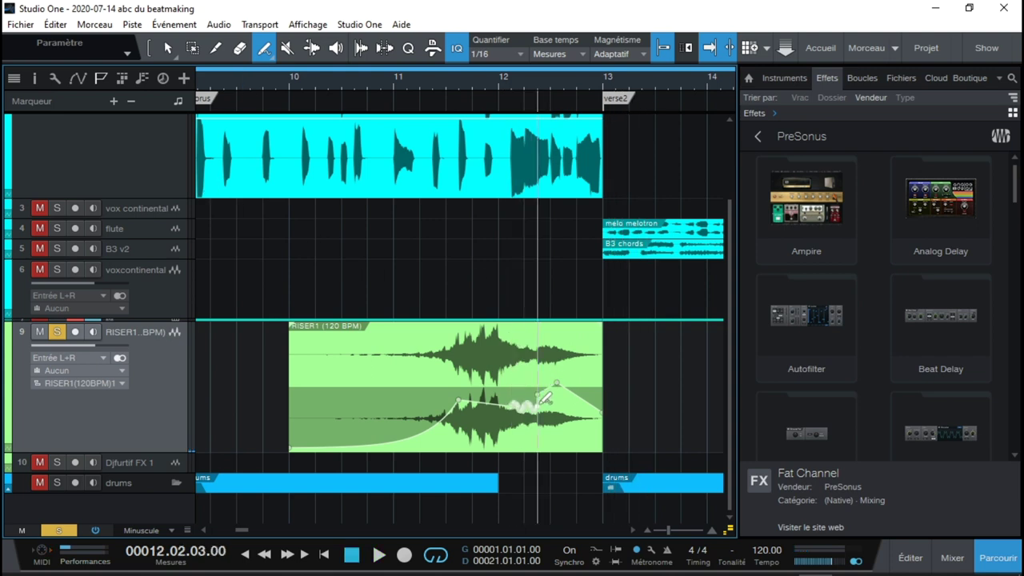
pyautogui.press('space')
pyautogui.press('space')
pyautogui.click(388, 77)
pyautogui.press('space')
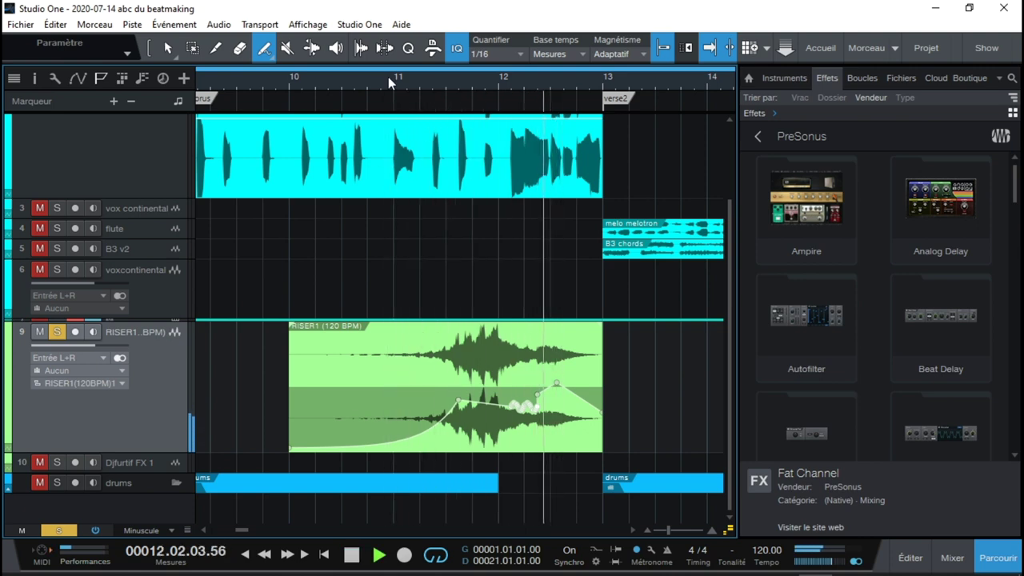
pyautogui.press('space')
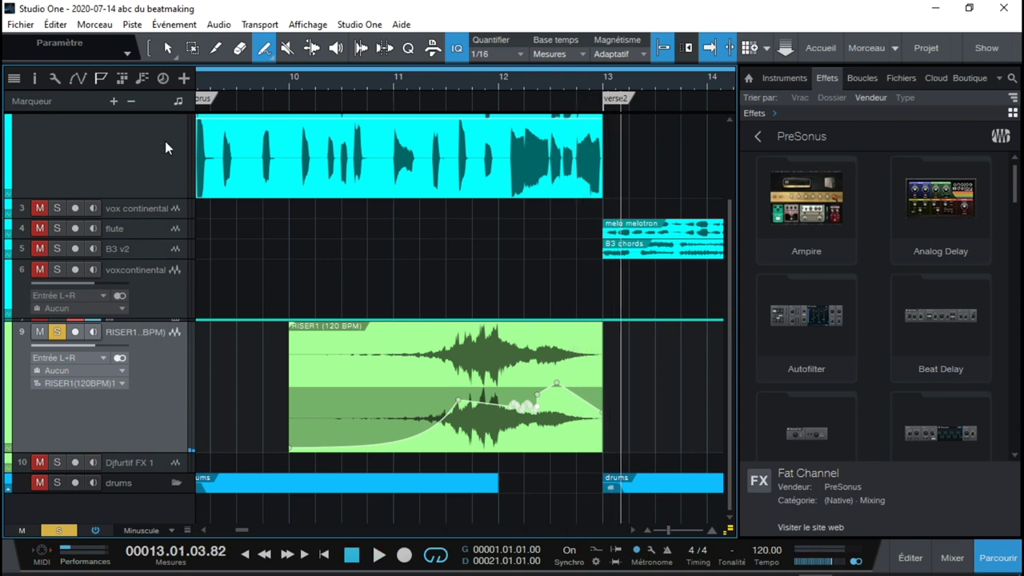
# Create an empty show named Nouveau show at 44.1 kHz, and return to the song
pyautogui.click(988, 51)
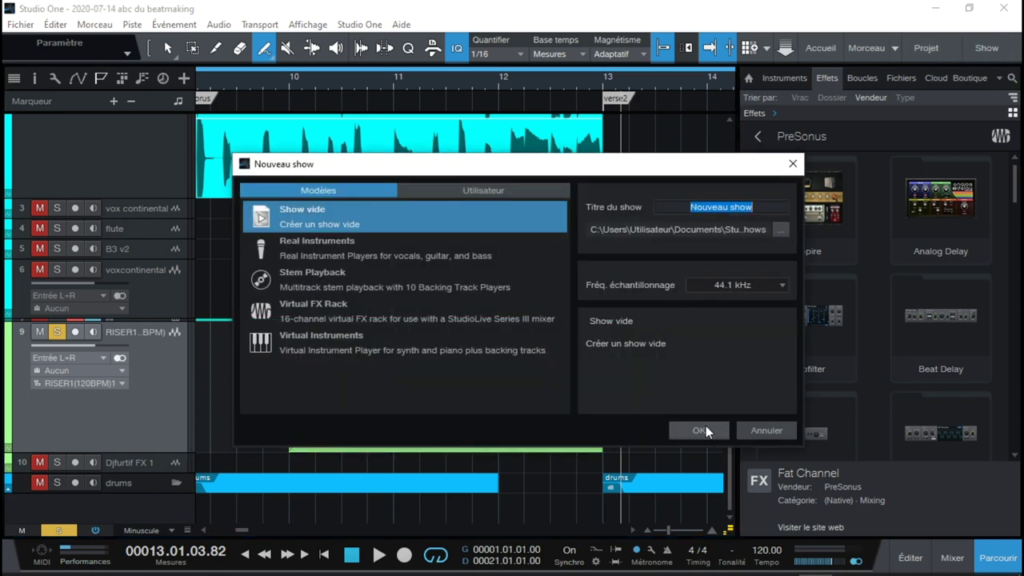
pyautogui.click(706, 428)
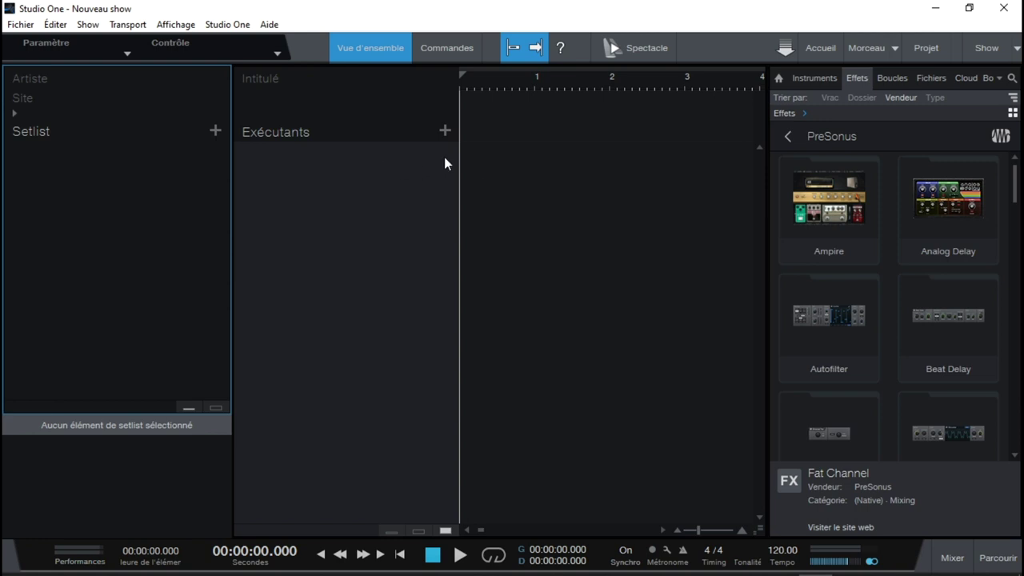
pyautogui.click(361, 167)
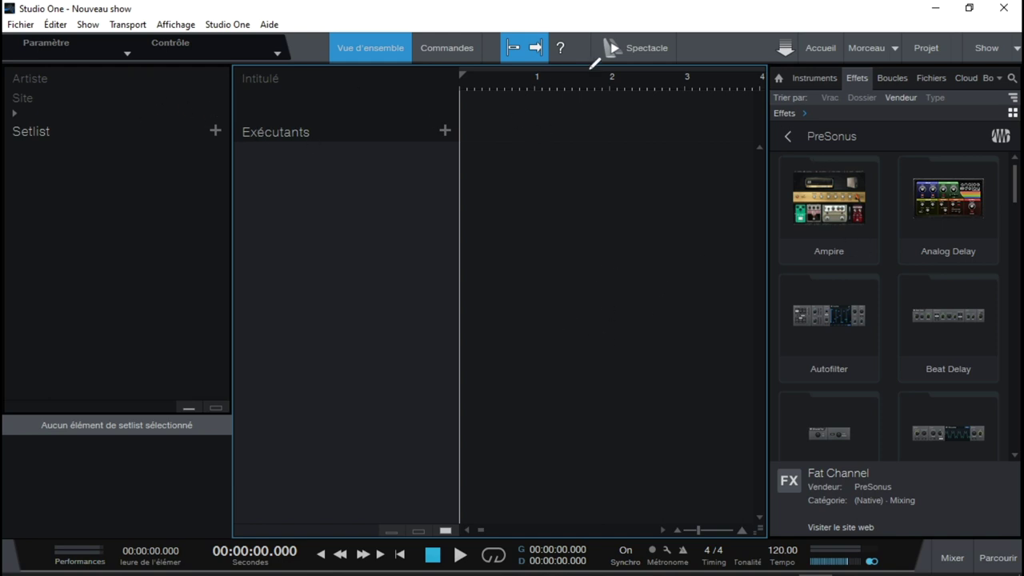
pyautogui.click(879, 48)
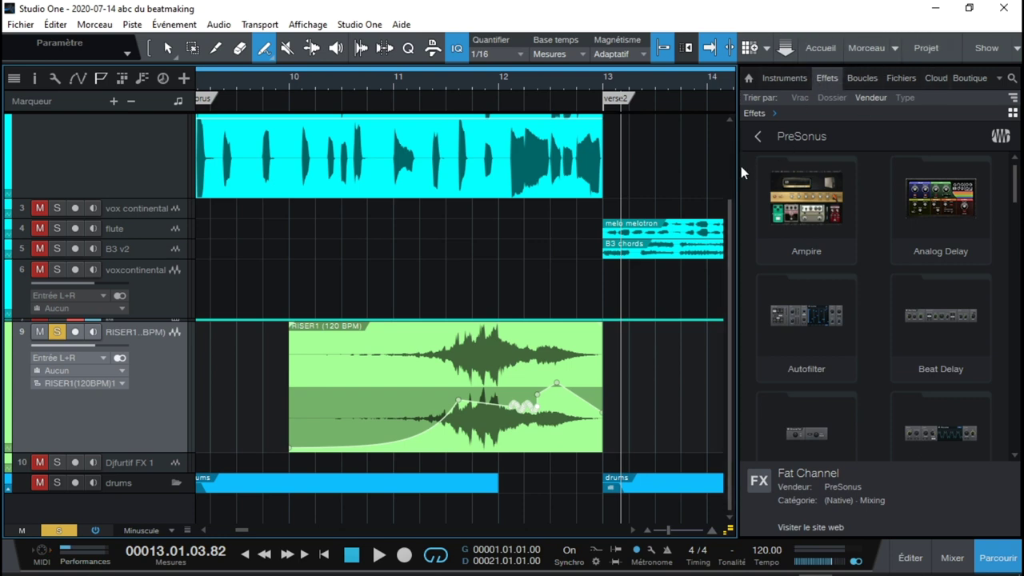
# Narrow the browser to widen the arrangement, and look through the browser's loops and files
pyautogui.moveTo(737, 170); pyautogui.dragTo(829, 164)
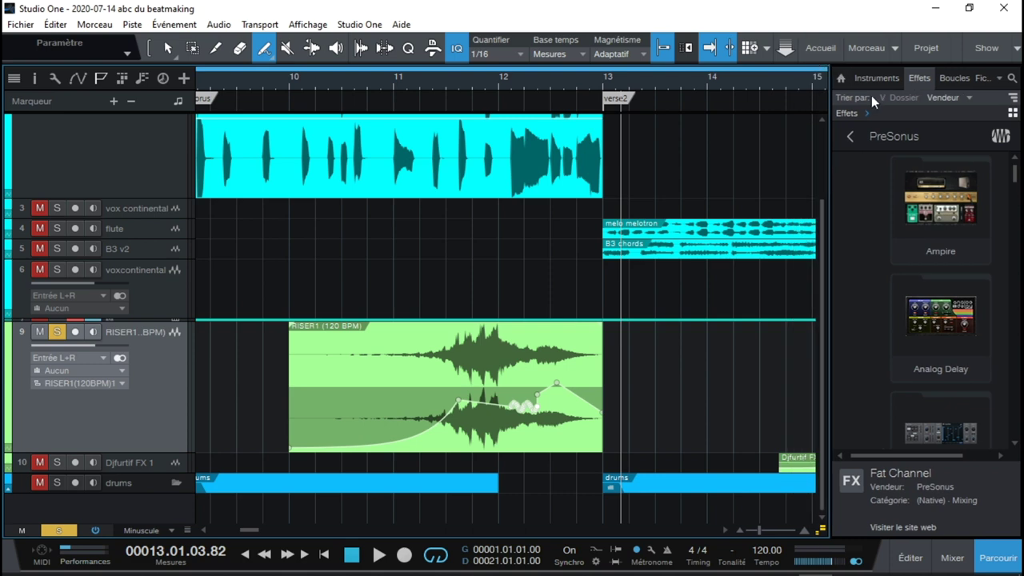
pyautogui.click(957, 80)
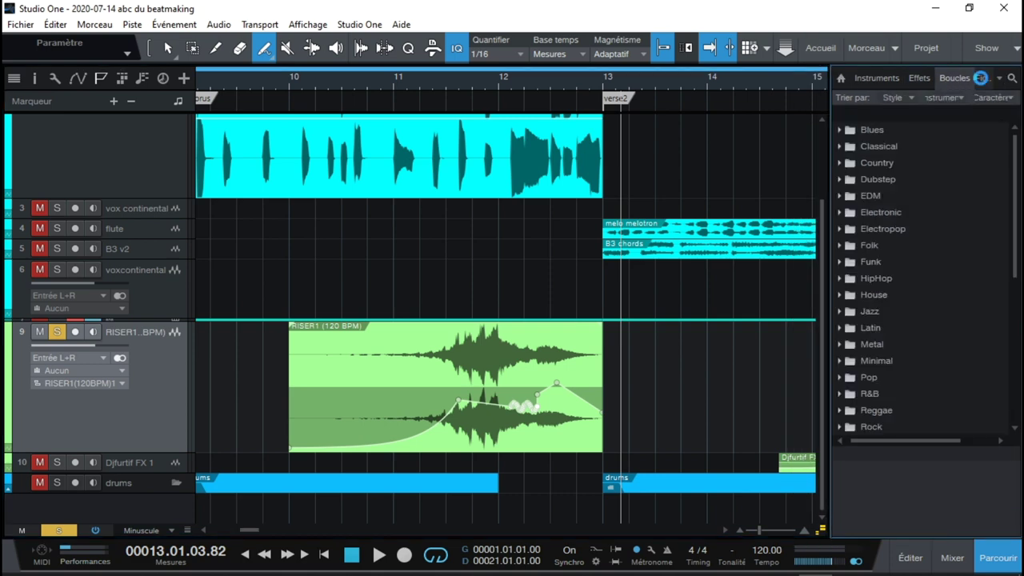
pyautogui.click(981, 77)
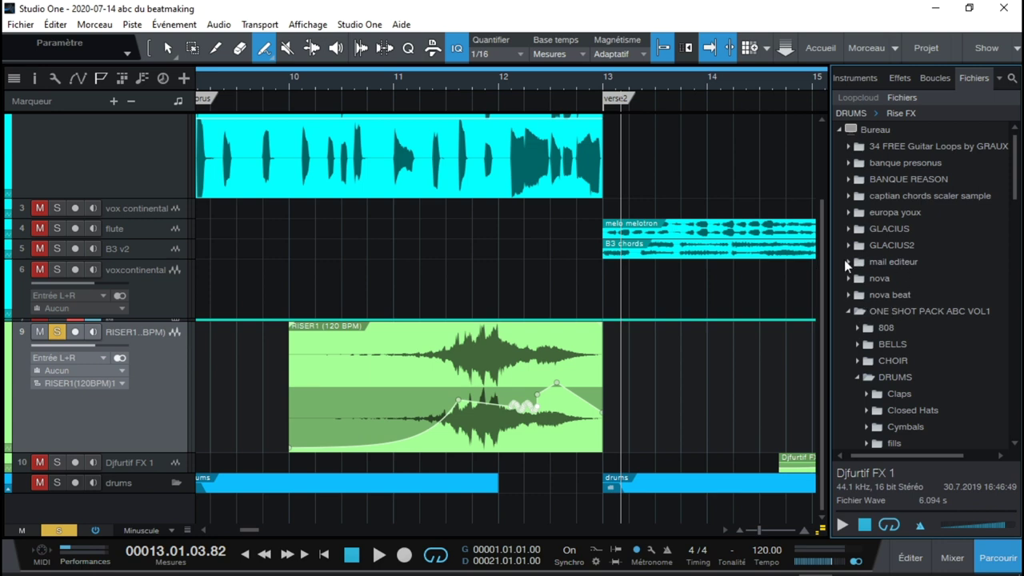
pyautogui.moveTo(832, 251); pyautogui.dragTo(837, 251)
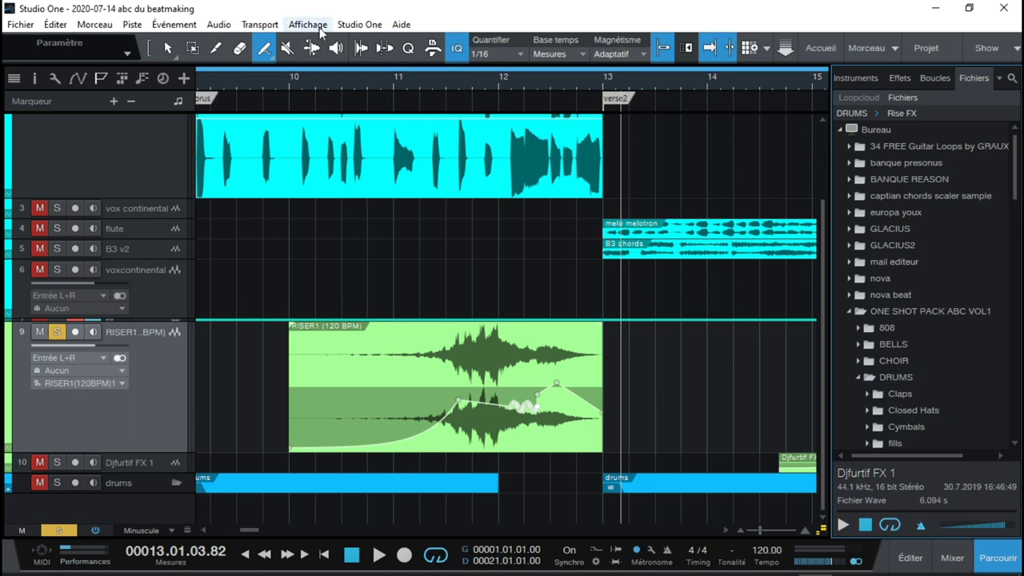
# Review the program options for external devices, audio configuration, locations and general settings, and the advanced editing and synchronisation settings
pyautogui.click(349, 25)
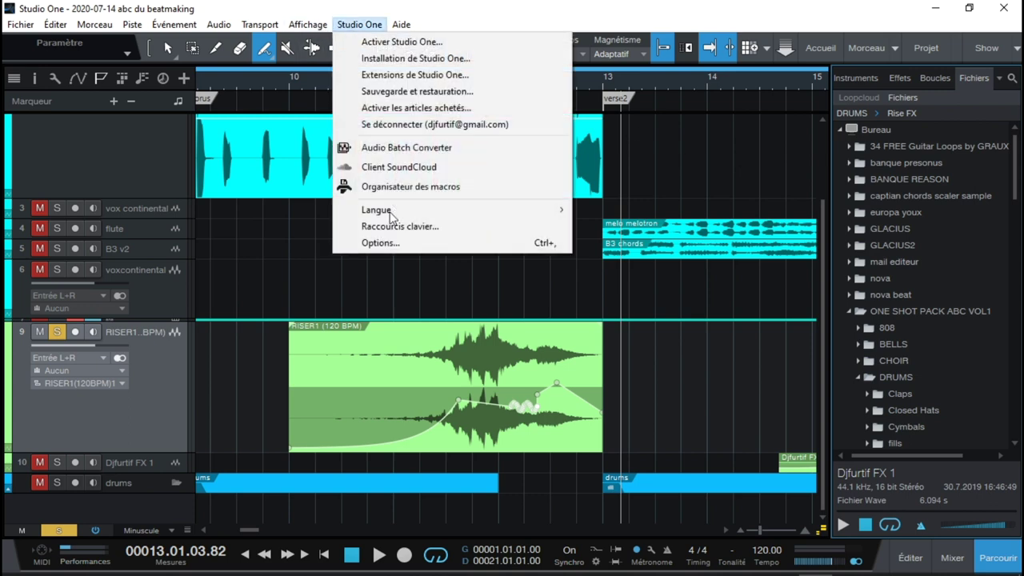
pyautogui.click(376, 244)
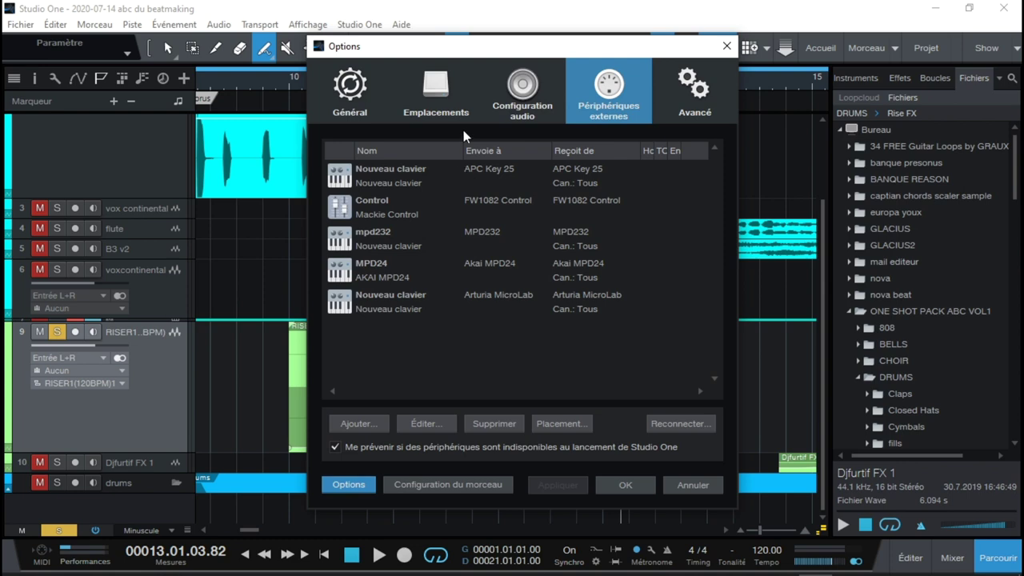
pyautogui.click(518, 94)
pyautogui.click(437, 92)
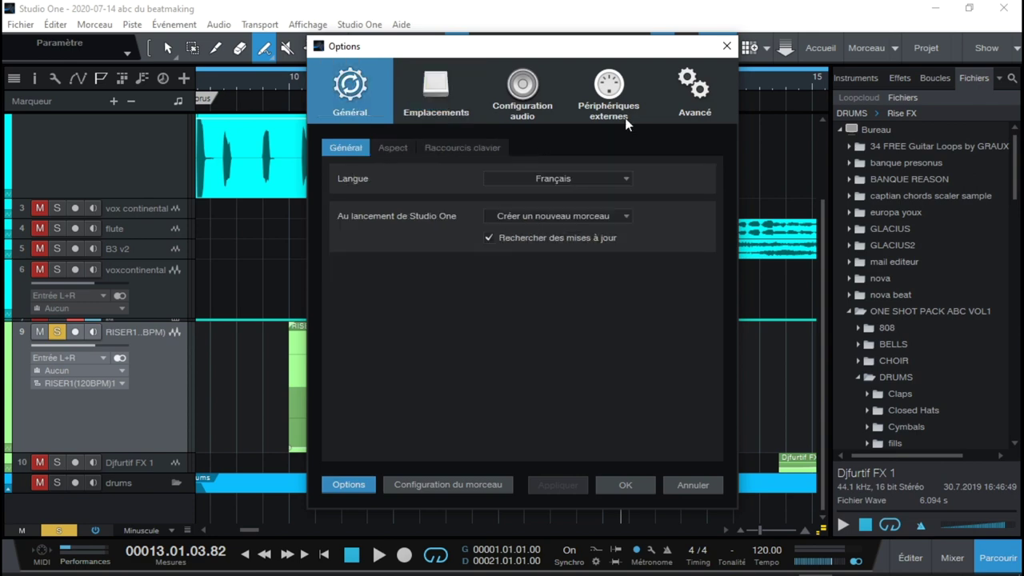
pyautogui.click(684, 97)
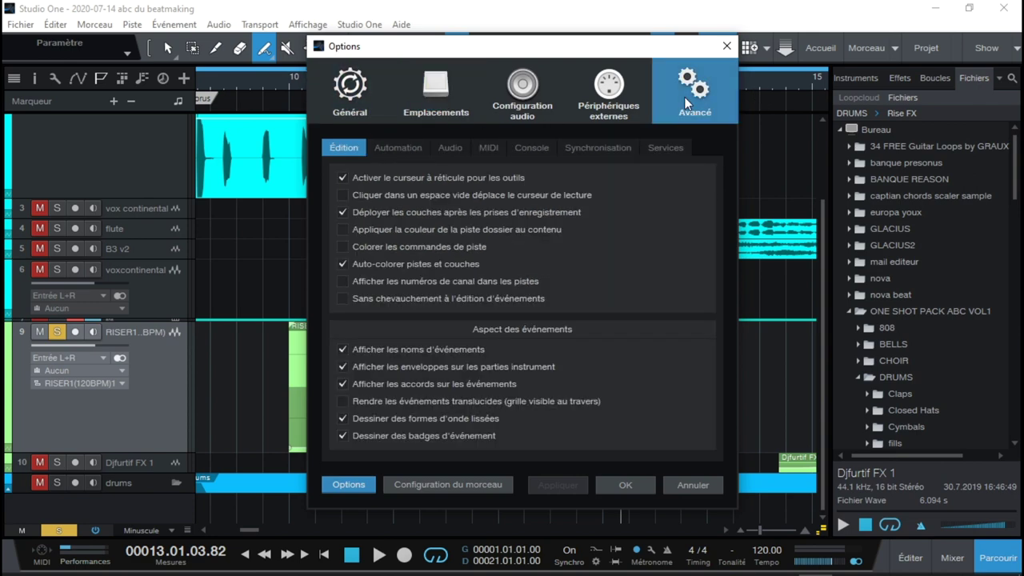
pyautogui.click(588, 148)
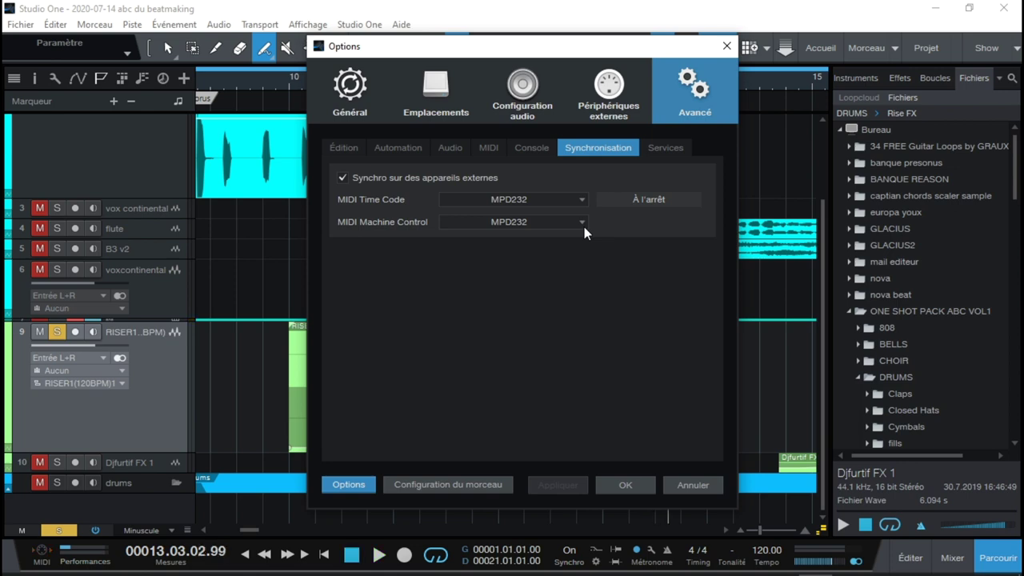
pyautogui.press('space')
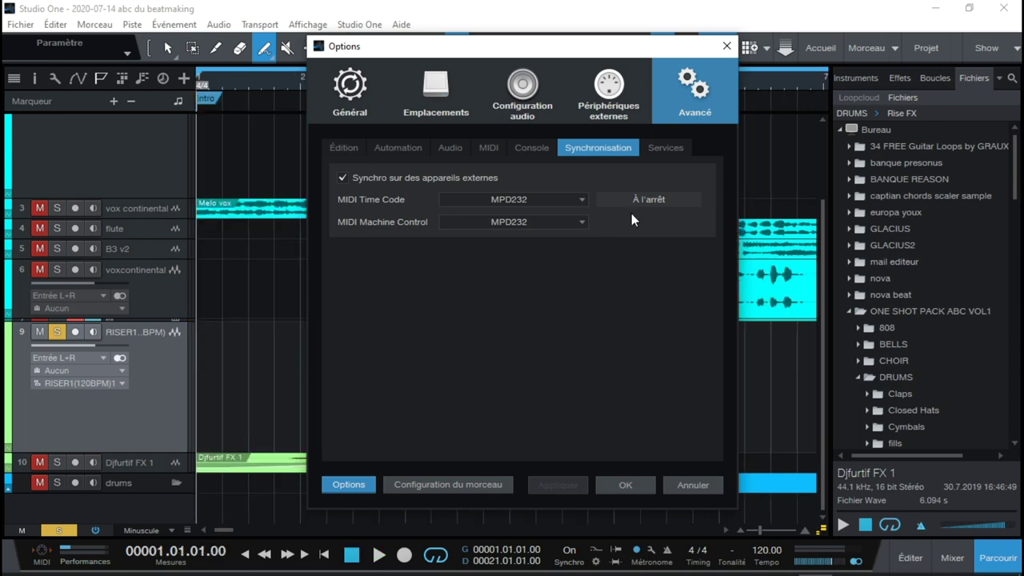
pyautogui.click(724, 48)
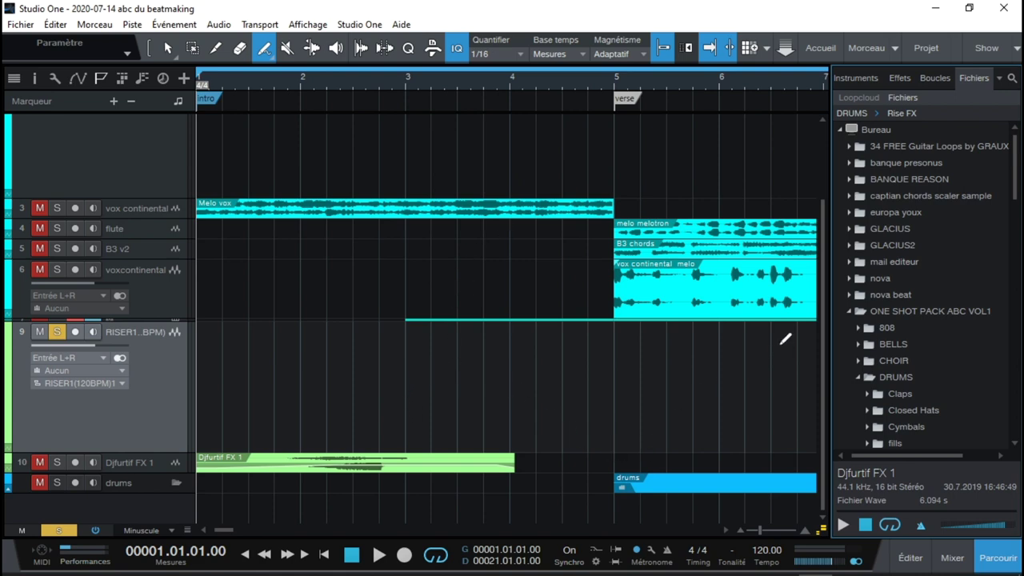
# View the SampleOne instrument, and adjust the voxcontinental track's height to expose the 808 track below it
pyautogui.moveTo(823, 324); pyautogui.dragTo(816, 233)
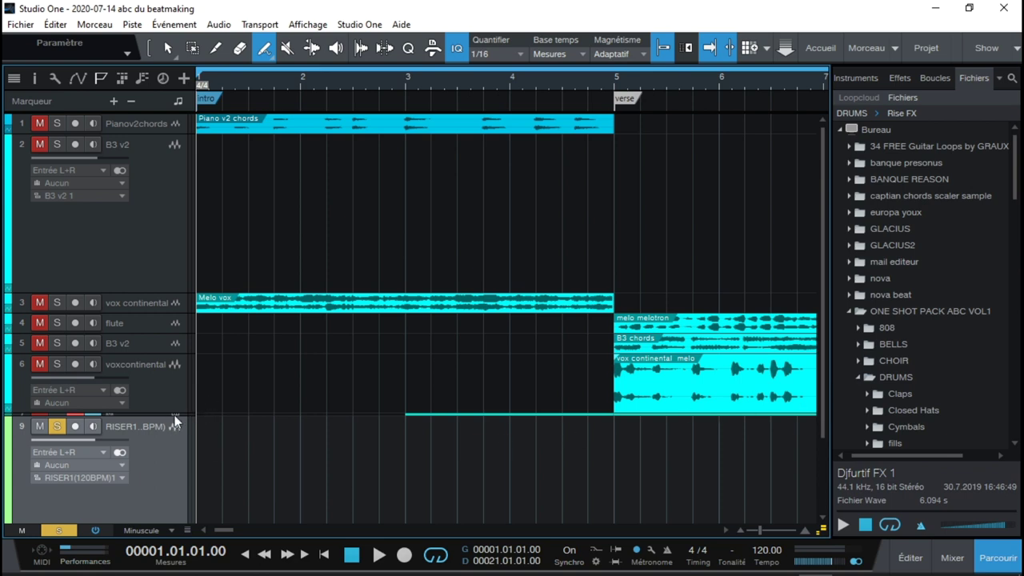
pyautogui.press('F11')
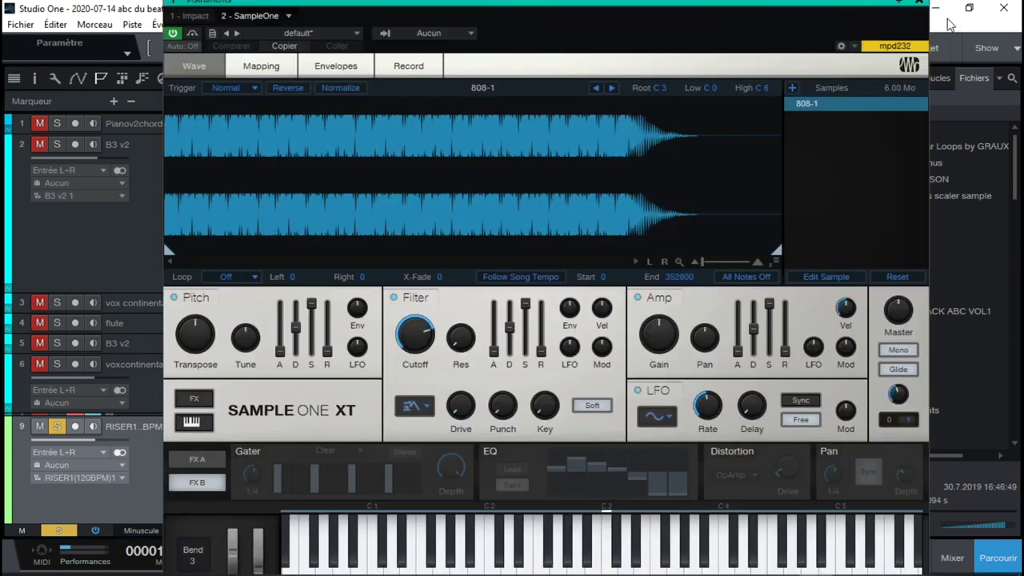
pyautogui.click(918, 3)
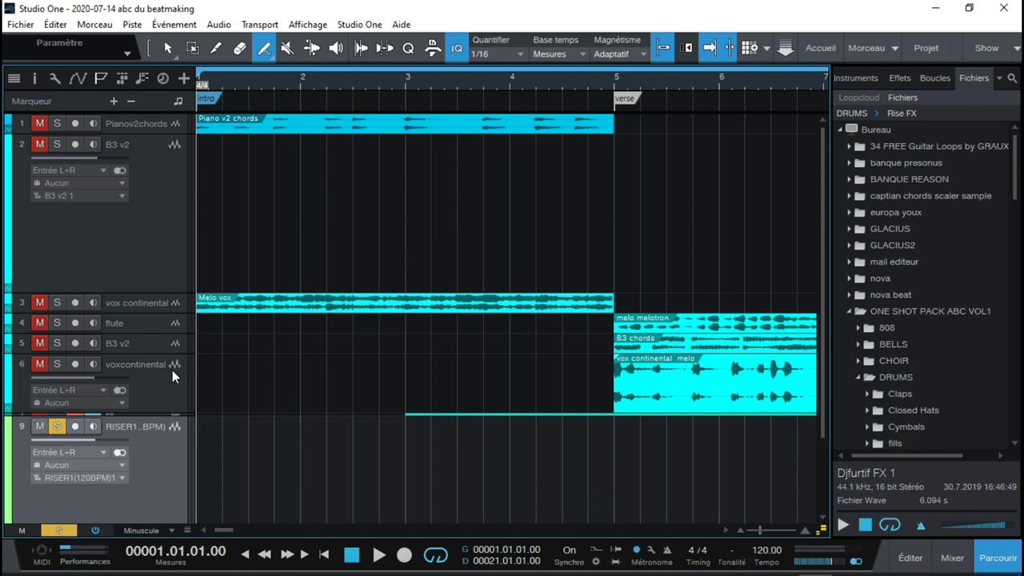
pyautogui.moveTo(147, 413); pyautogui.dragTo(155, 508)
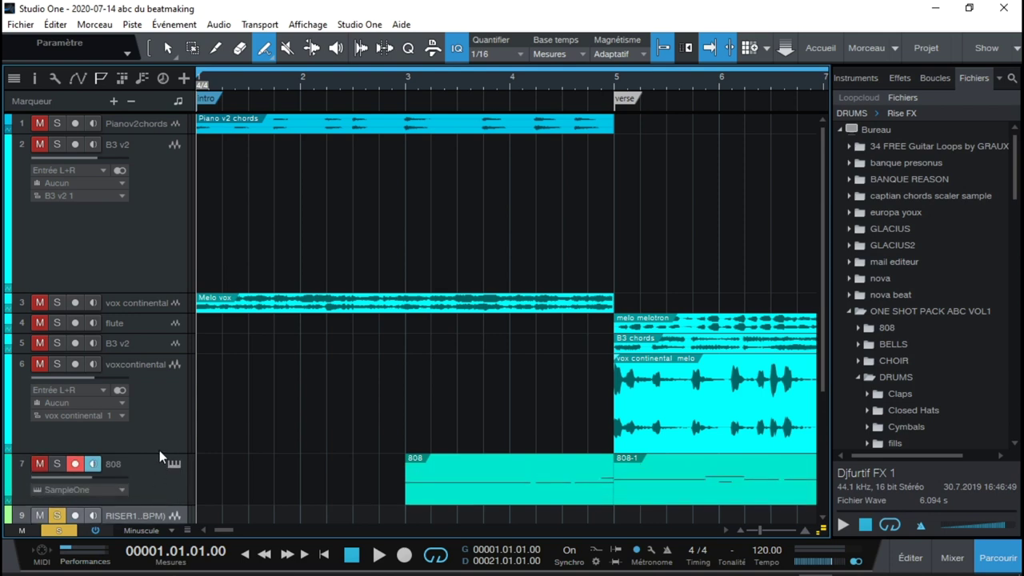
pyautogui.moveTo(159, 453); pyautogui.dragTo(166, 392)
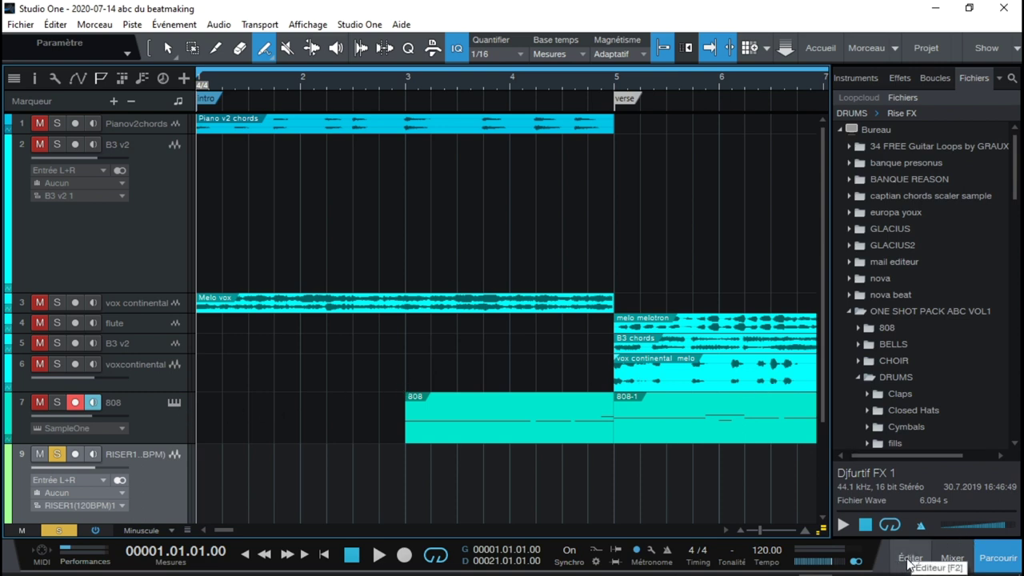
# Edit the Melo vox event with Melodyne to display its detected notes, and close the editor
pyautogui.press('1')
pyautogui.scroll(-2, 416, 161)
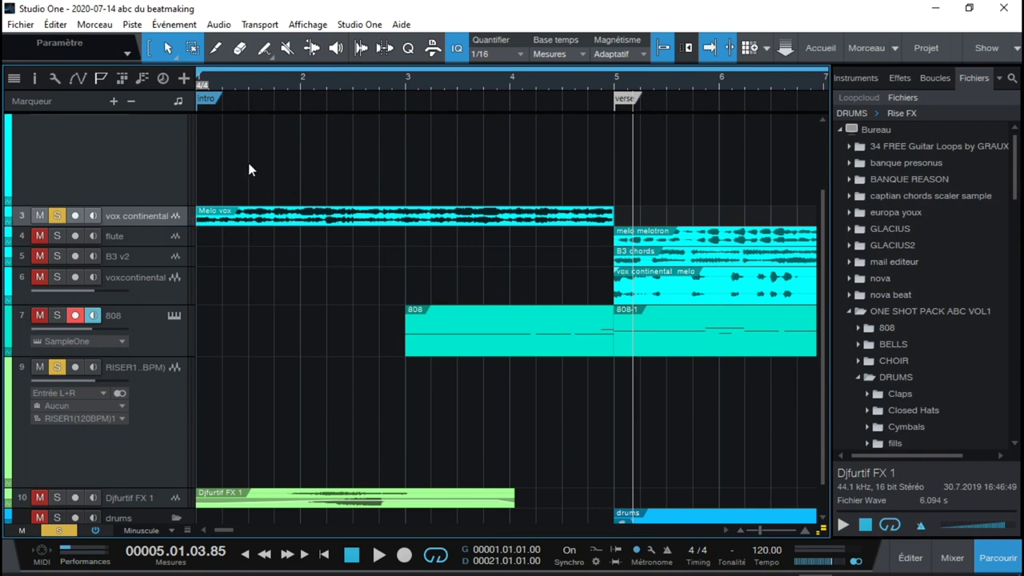
pyautogui.rightClick(405, 216)
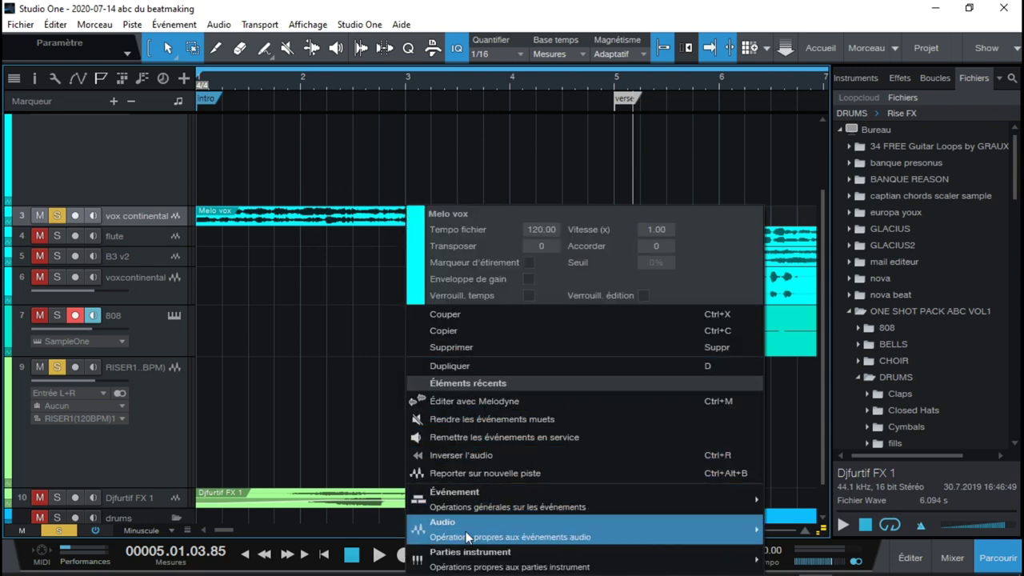
pyautogui.moveTo(506, 530)
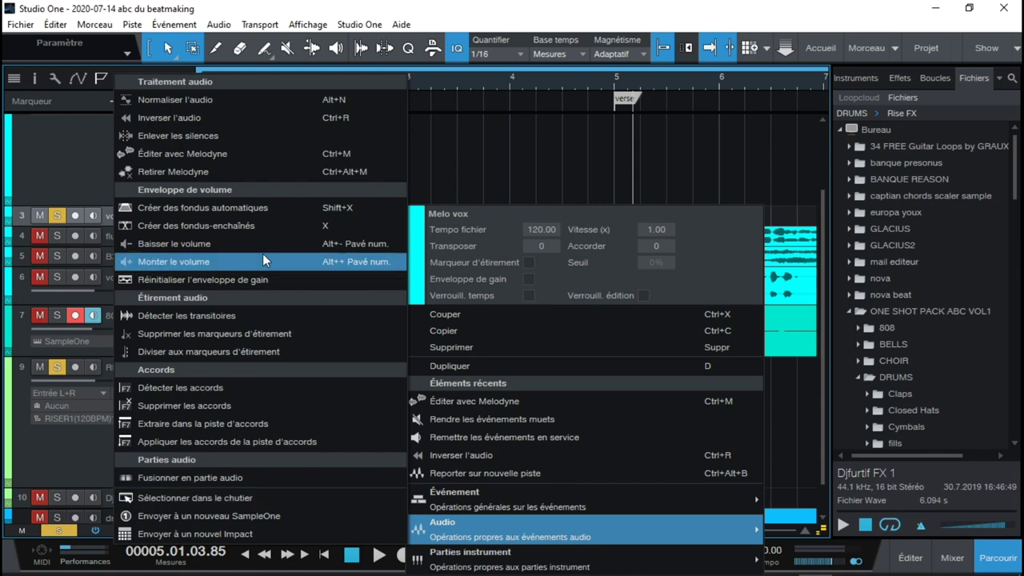
pyautogui.click(215, 156)
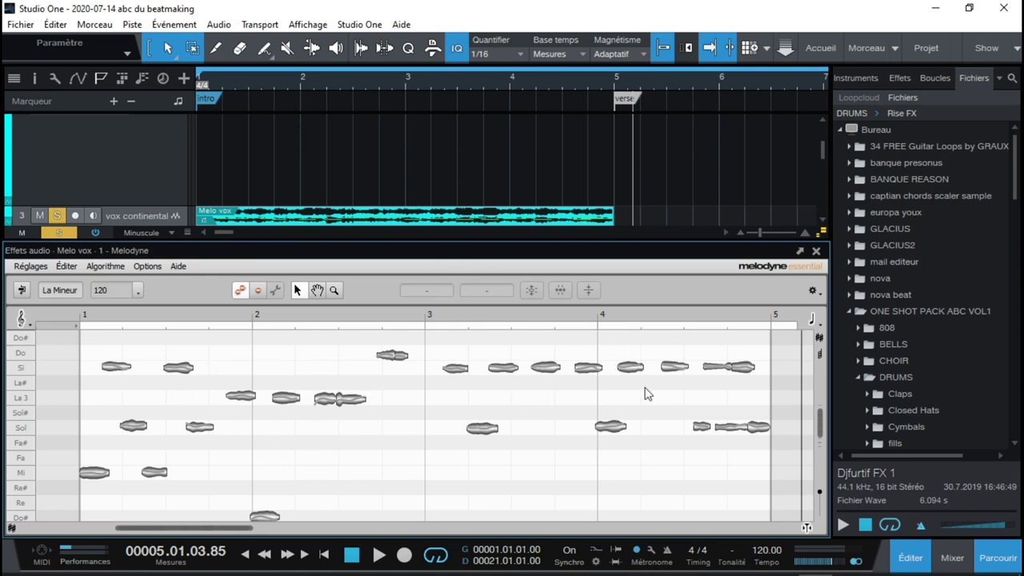
pyautogui.click(816, 251)
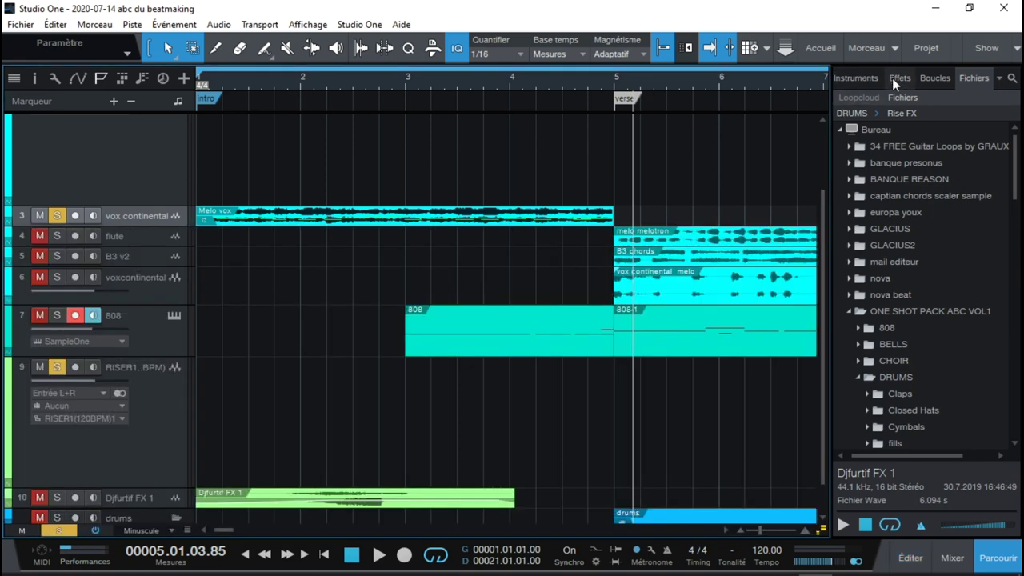
# Add AIR Music Technology's Velvet_x64 as a new instrument track at the end of the track list, and close its window
pyautogui.click(858, 78)
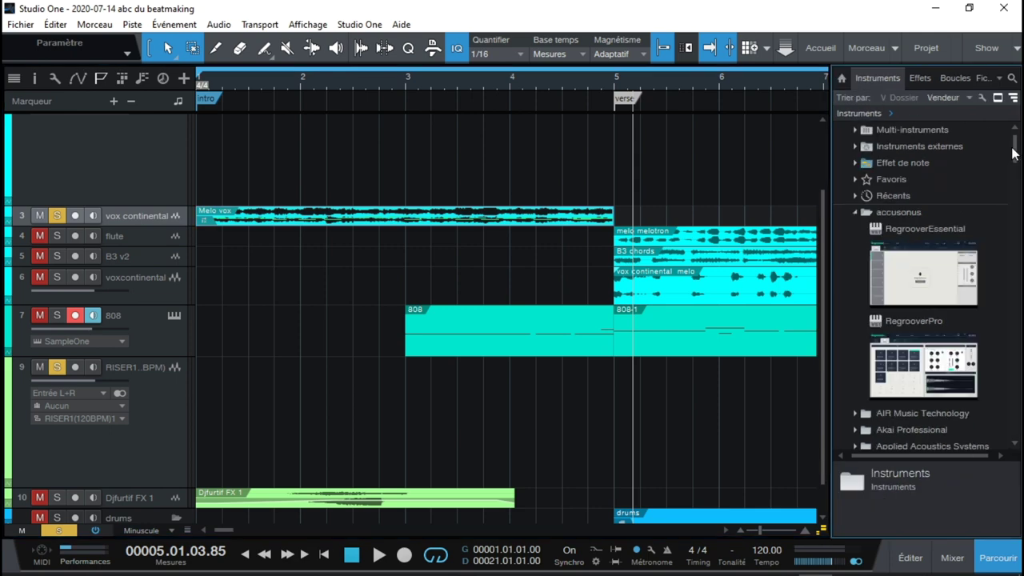
pyautogui.scroll(-1, 1018, 158)
pyautogui.scroll(-7, 1018, 158)
pyautogui.scroll(4, 1018, 157)
pyautogui.scroll(1, 854, 218)
pyautogui.click(856, 212)
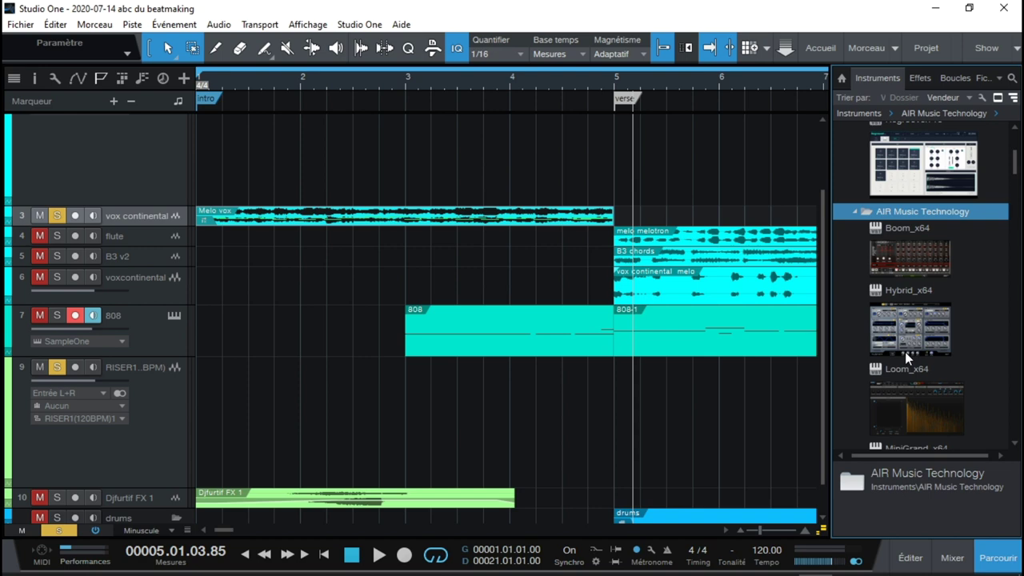
pyautogui.scroll(-1, 818, 419)
pyautogui.scroll(-6, 986, 206)
pyautogui.moveTo(904, 224); pyautogui.dragTo(470, 519)
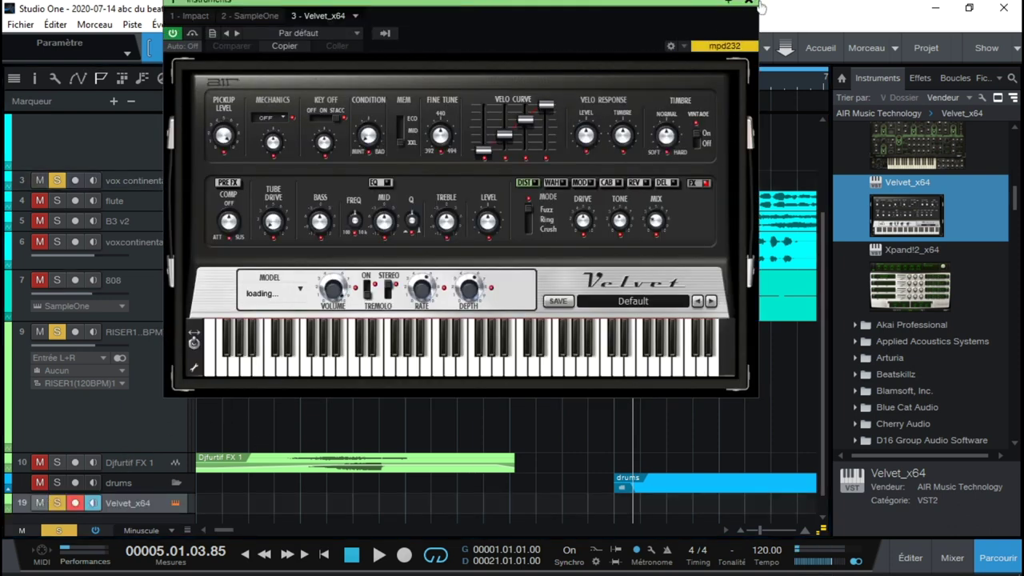
pyautogui.click(747, 6)
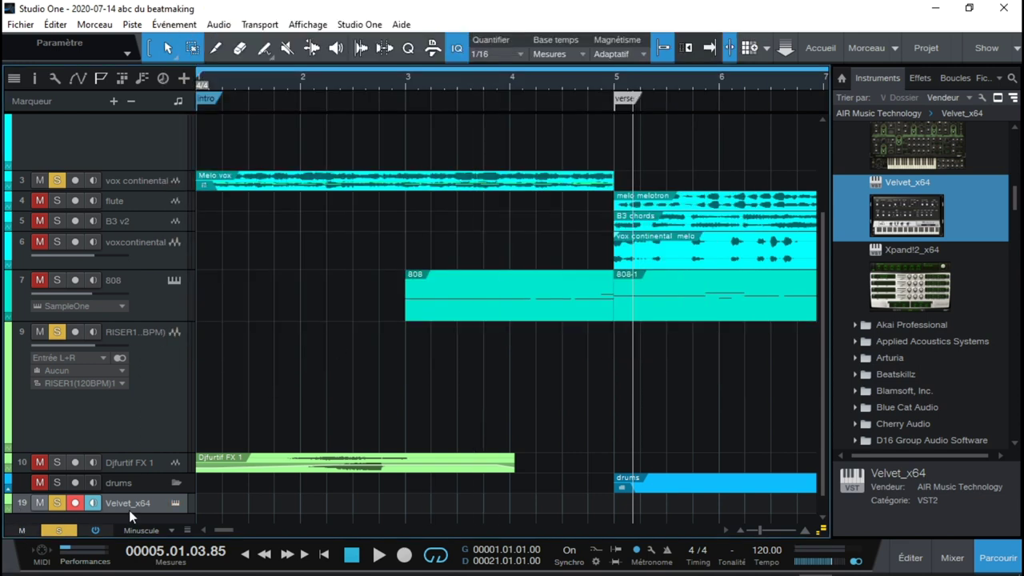
# Move the Velvet_x64 track below vox continental, and copy the Melo vox melody onto it as notes from bar 1
pyautogui.moveTo(143, 504); pyautogui.dragTo(141, 200)
pyautogui.moveTo(327, 198)
pyautogui.mouseDown()
pyautogui.moveTo(323, 183)
pyautogui.moveTo(322, 198)
pyautogui.moveTo(336, 200)
pyautogui.mouseUp()
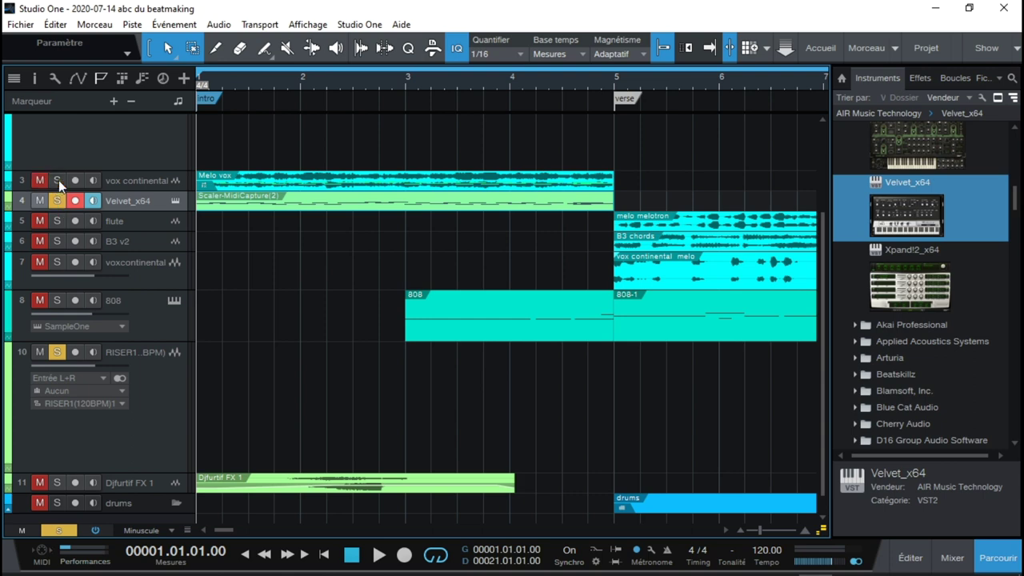
# Play the Velvet_x64 part with its notes open in the editor, and switch solo from Velvet_x64 to vox continental
pyautogui.press('space')
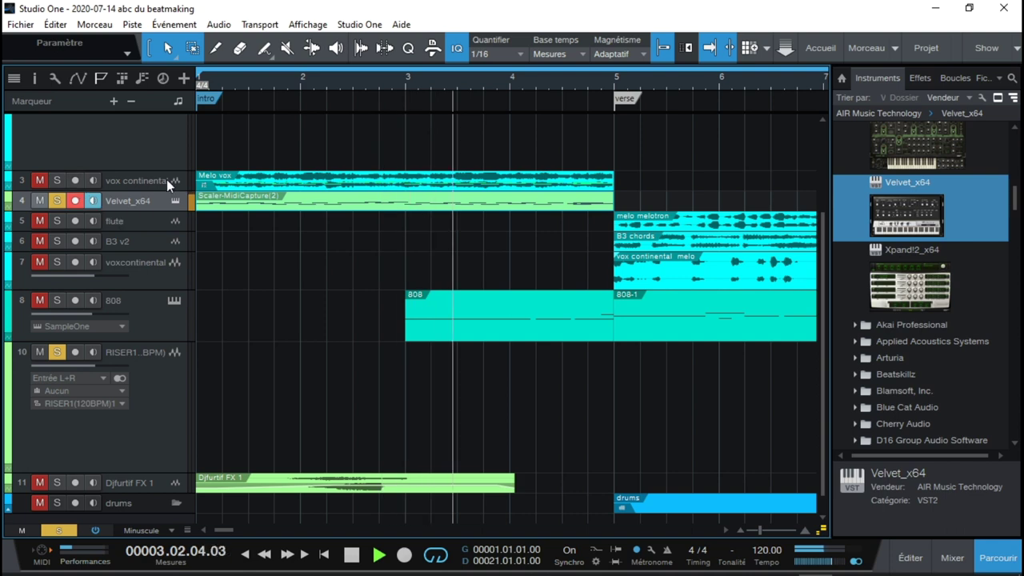
pyautogui.doubleClick(330, 209)
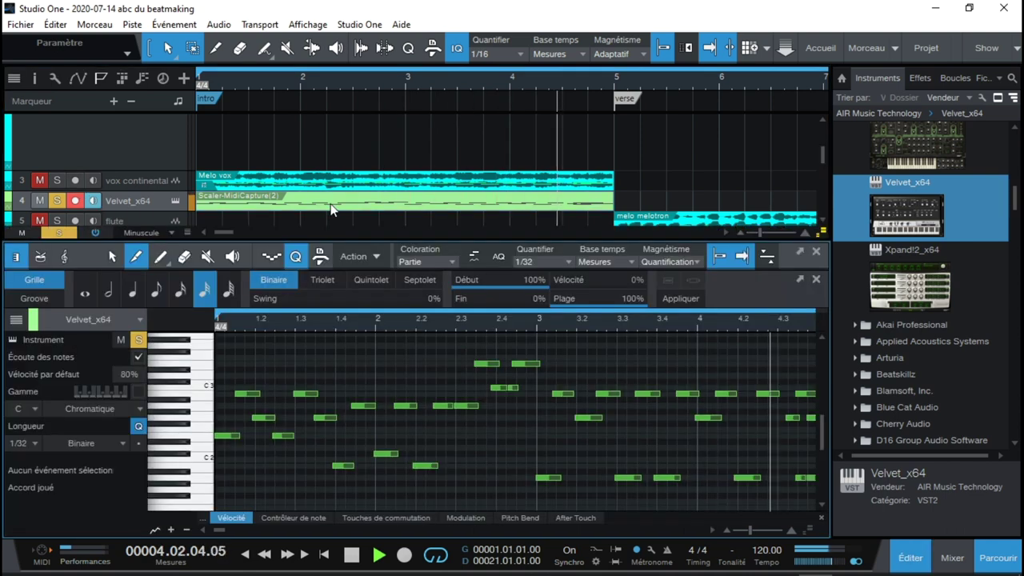
pyautogui.press('space')
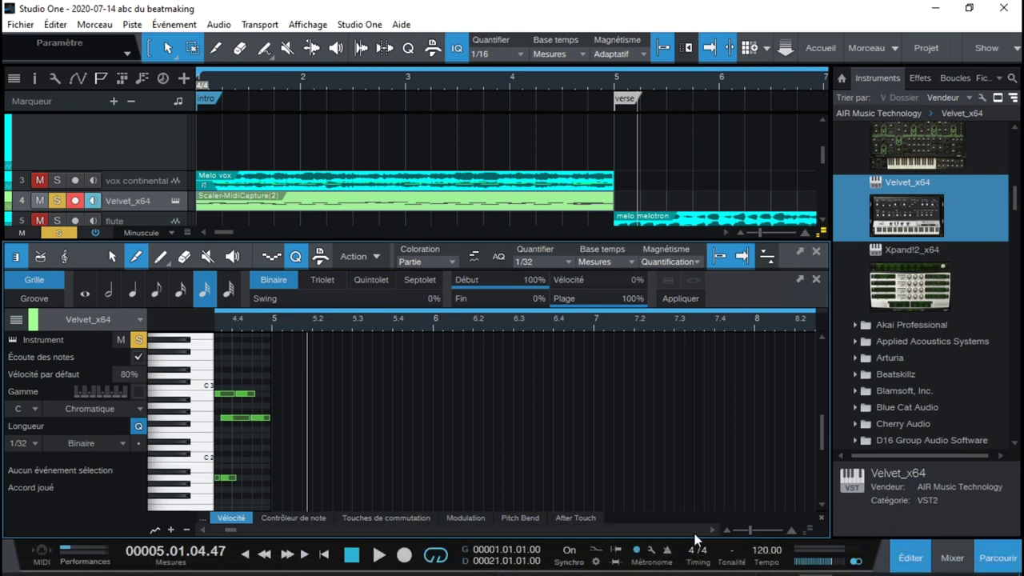
pyautogui.moveTo(233, 527); pyautogui.dragTo(225, 528)
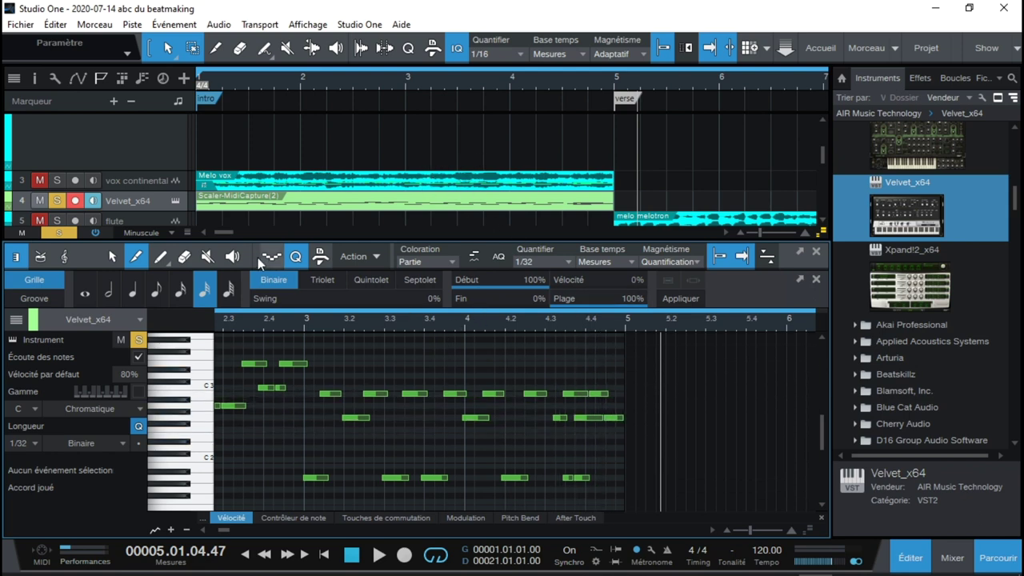
pyautogui.click(58, 201)
pyautogui.click(57, 180)
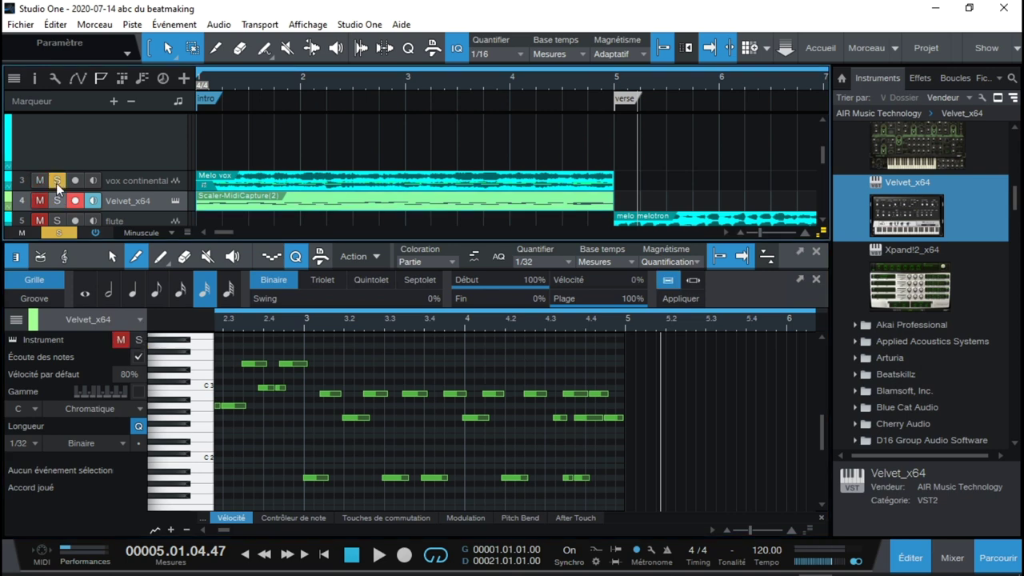
# Play the soloed vox continental track from the start of the song for a few bars, and stop playback
pyautogui.press('Home')
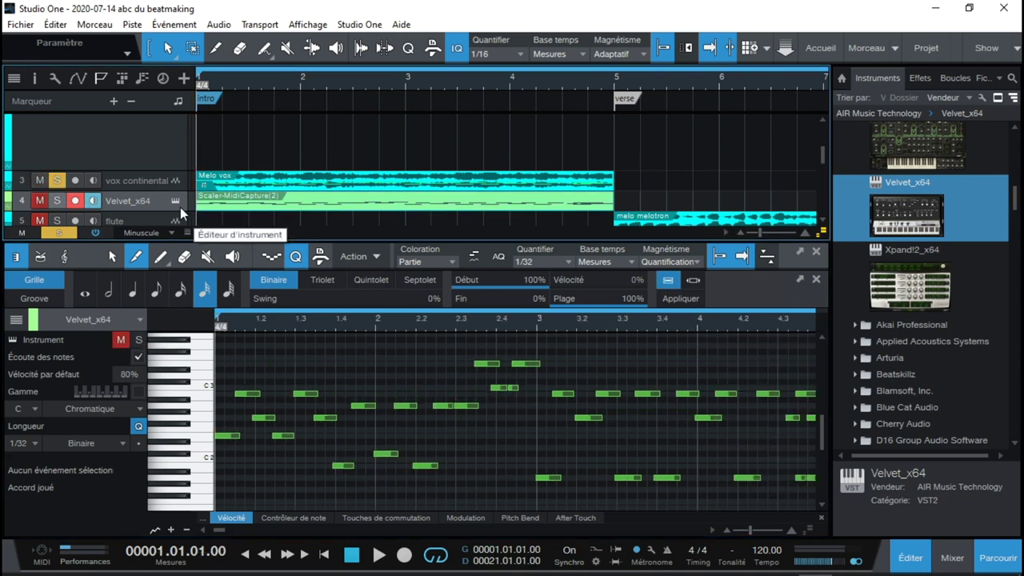
pyautogui.press('space')
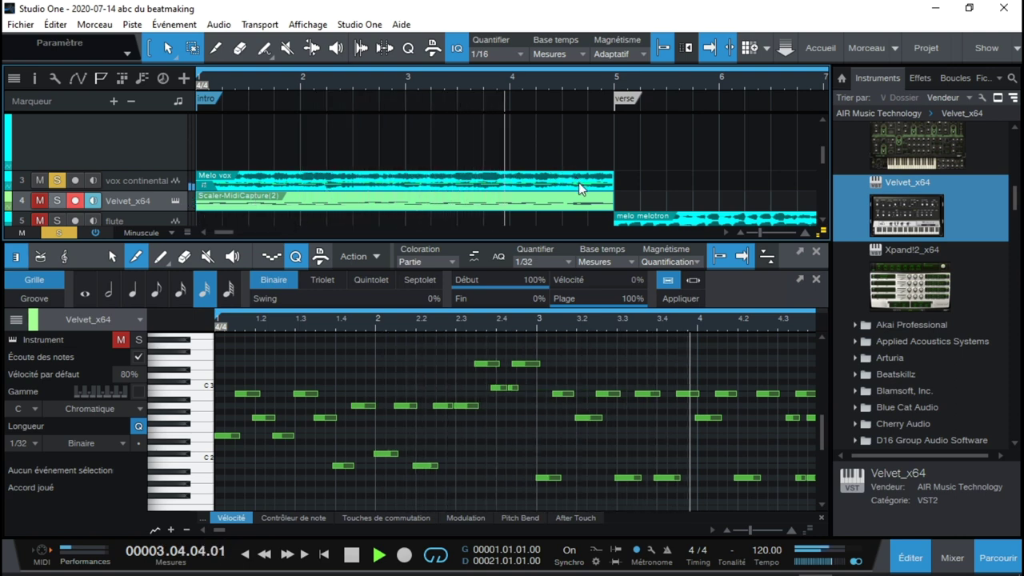
pyautogui.press('space')
# Unmute and solo Velvet_x64, take vox continental off solo, and play the Velvet_x64 part from the start of the song
pyautogui.click(41, 202)
pyautogui.click(56, 201)
pyautogui.click(58, 181)
pyautogui.press('Home')
pyautogui.press('space')
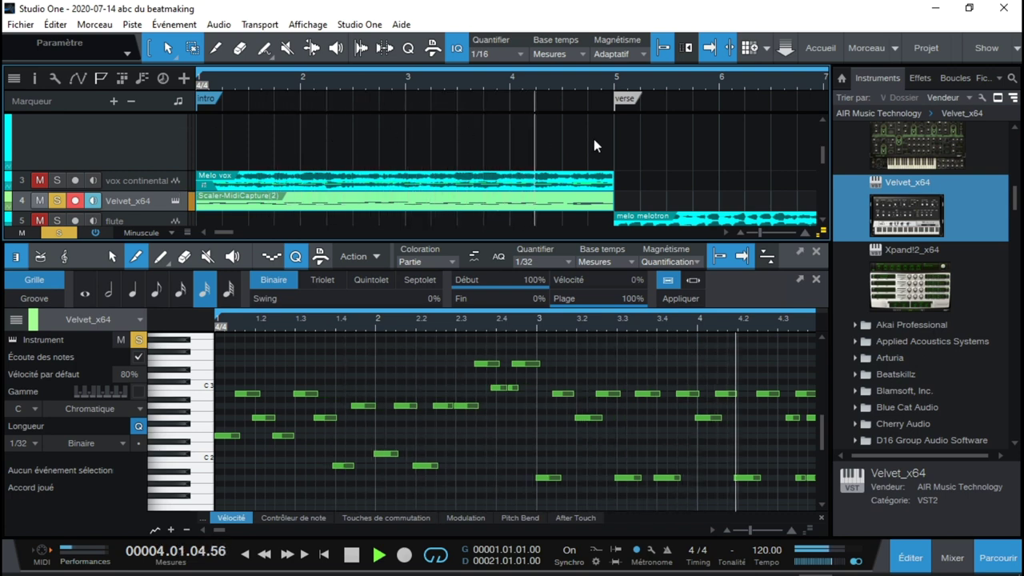
pyautogui.press('space')
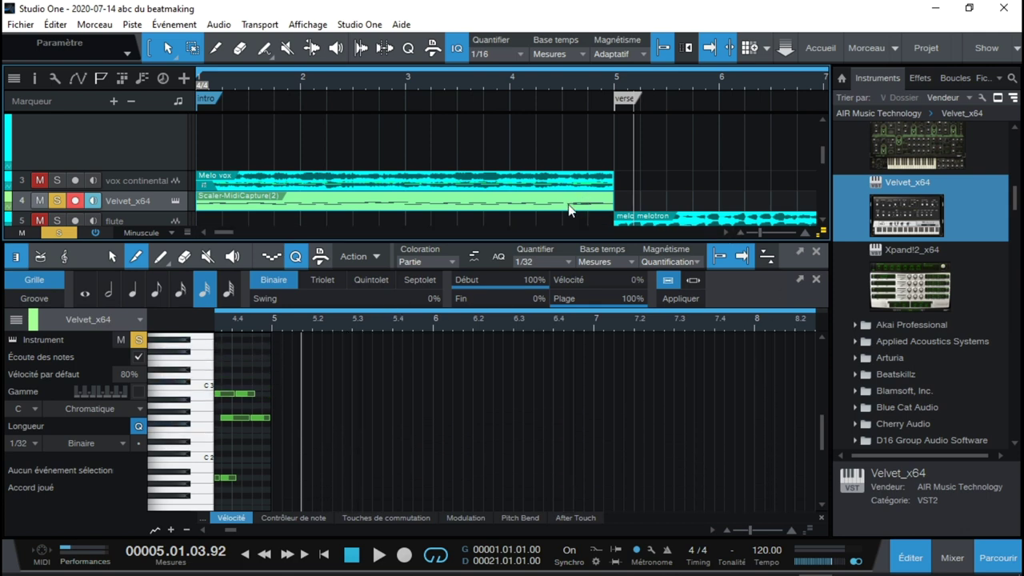
# Reopen the Melo vox event in Melodyne, examine its higher detected notes, and close the editor
pyautogui.click(572, 183)
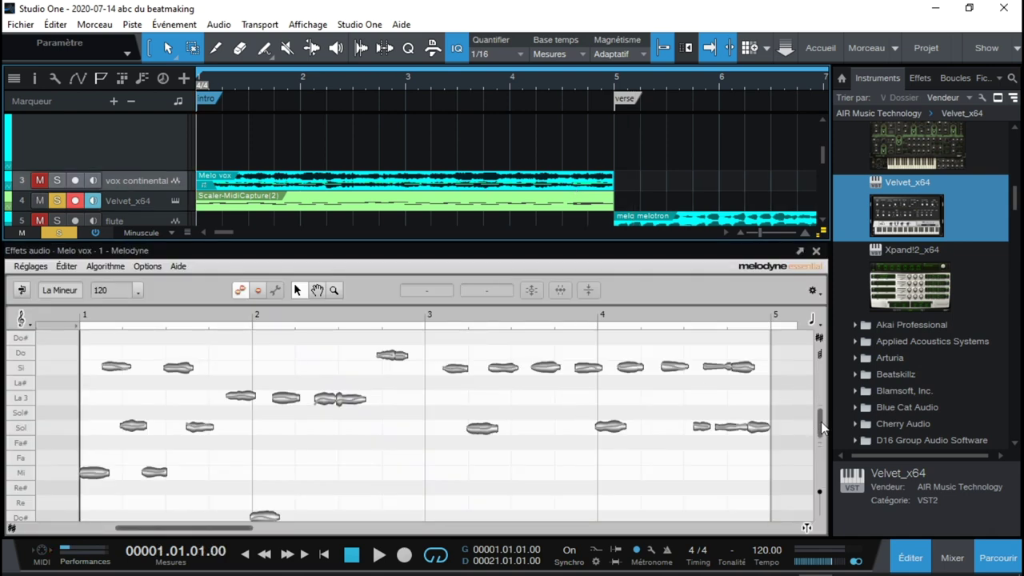
pyautogui.scroll(3, 822, 417)
pyautogui.moveTo(823, 412)
pyautogui.mouseDown()
pyautogui.moveTo(825, 468)
pyautogui.moveTo(820, 397)
pyautogui.mouseUp()
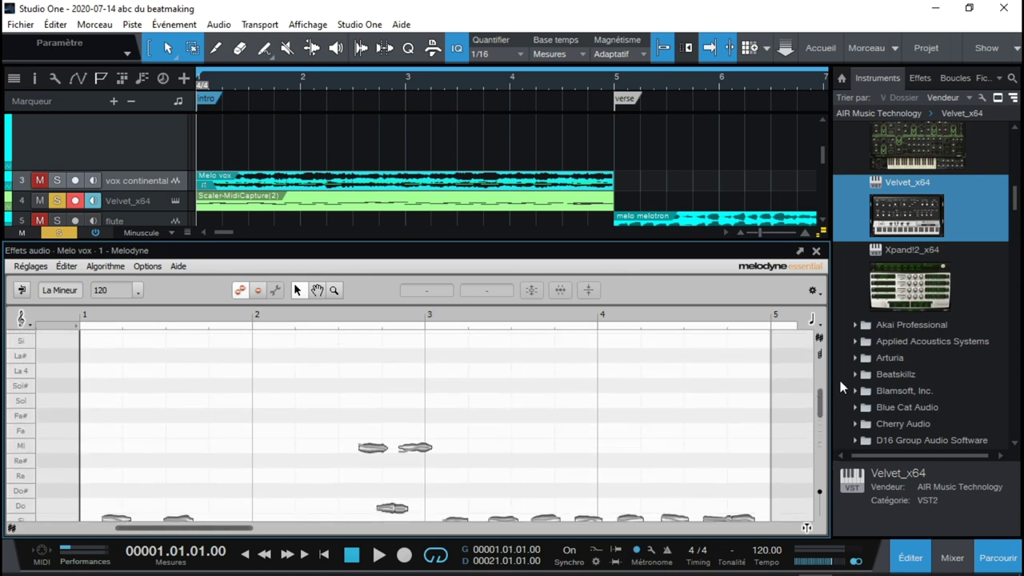
pyautogui.click(817, 251)
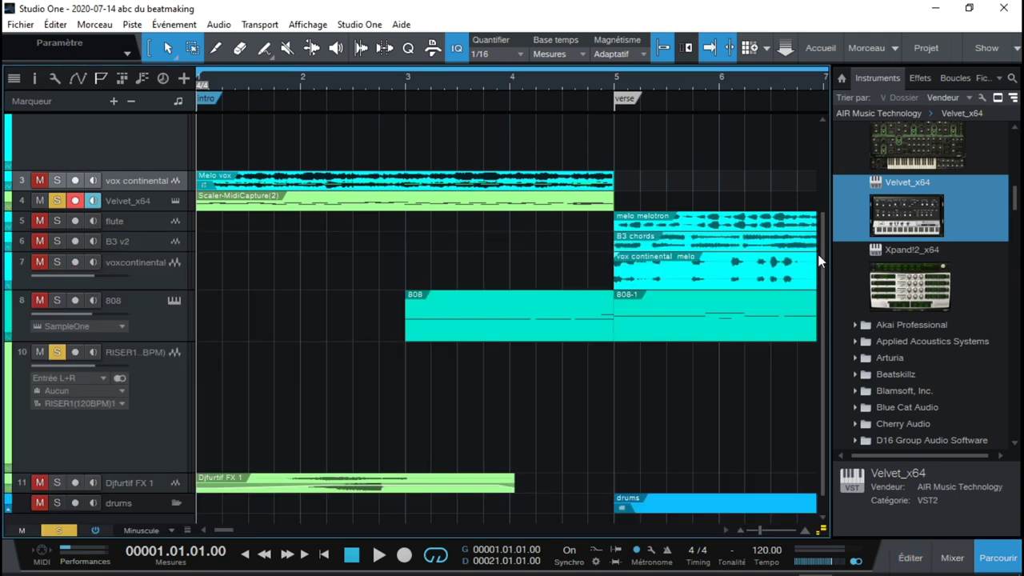
# Add the PreSonus Presence instrument from the browser as a new track below the 808 track
pyautogui.moveTo(823, 301); pyautogui.dragTo(822, 200)
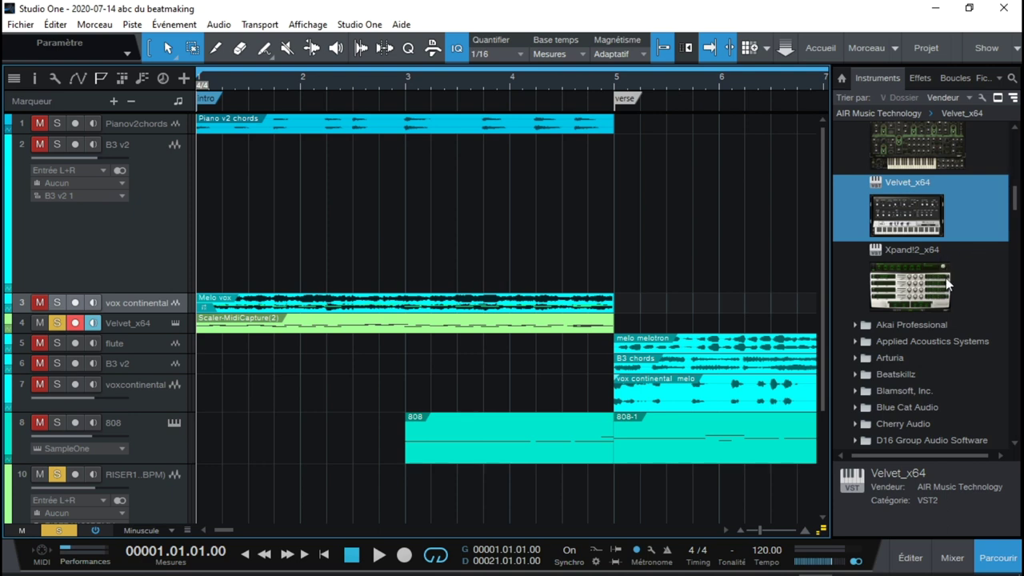
pyautogui.click(842, 78)
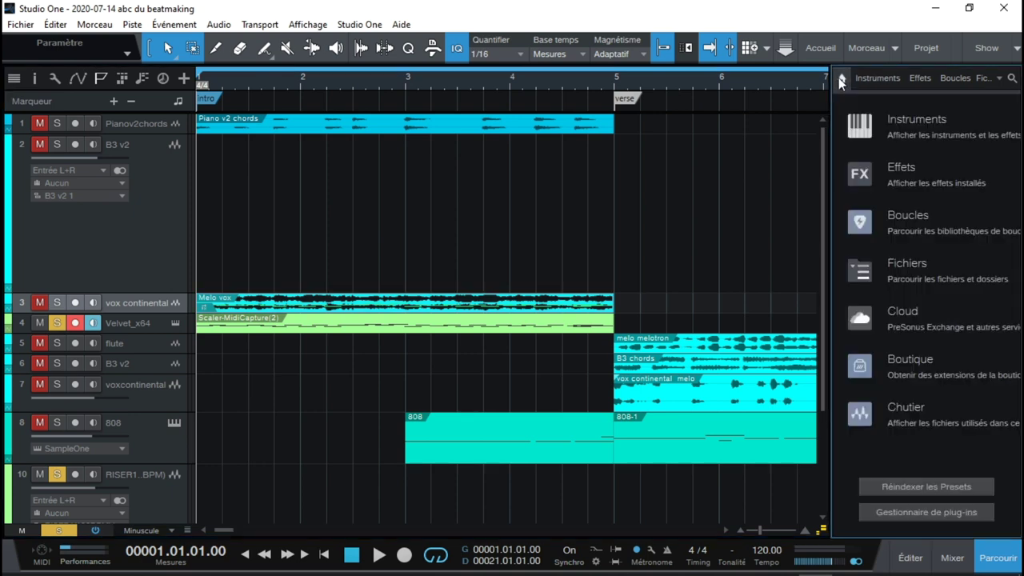
pyautogui.click(878, 78)
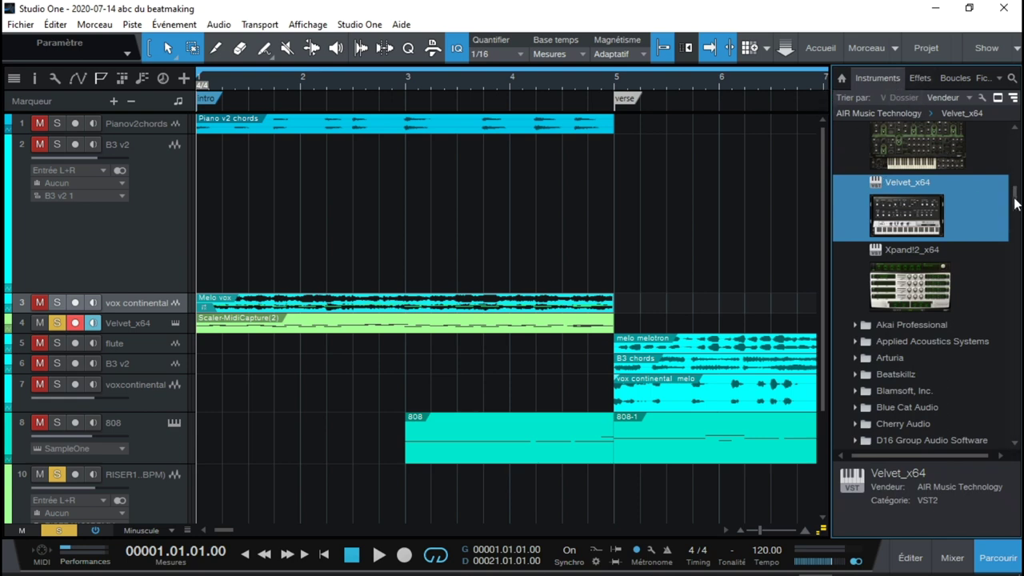
pyautogui.scroll(-10, 978, 226)
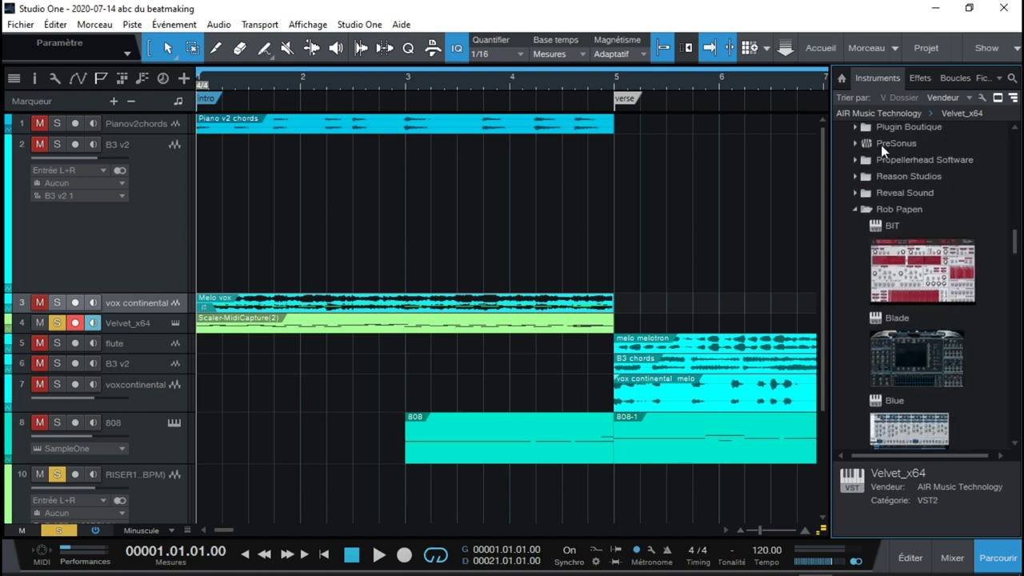
pyautogui.doubleClick(882, 145)
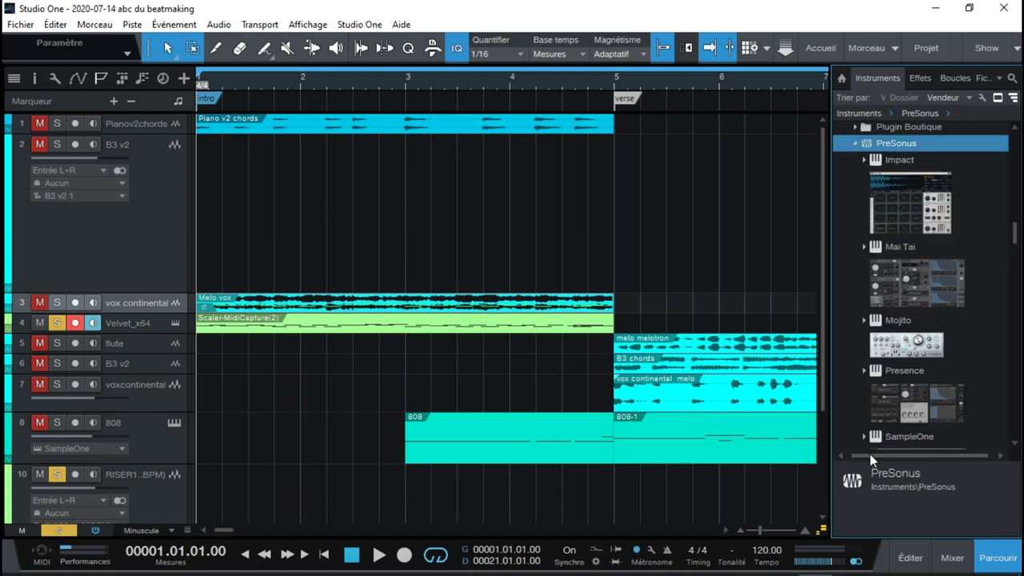
pyautogui.moveTo(913, 398); pyautogui.dragTo(509, 472)
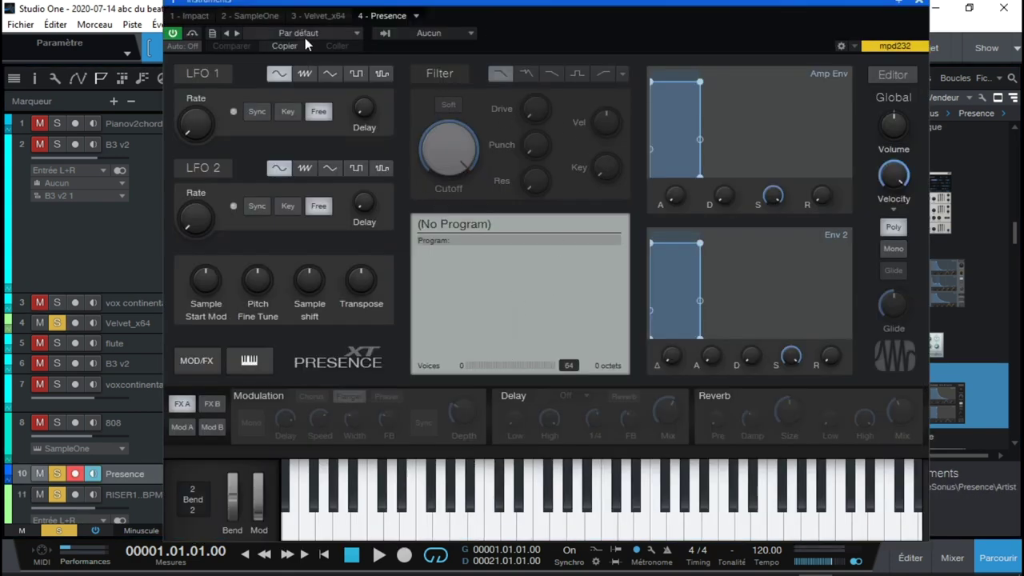
# Load the Violin Full preset from the Strings Violins folder into Presence, try its lowest key-switch, and close the instrument window
pyautogui.click(352, 32)
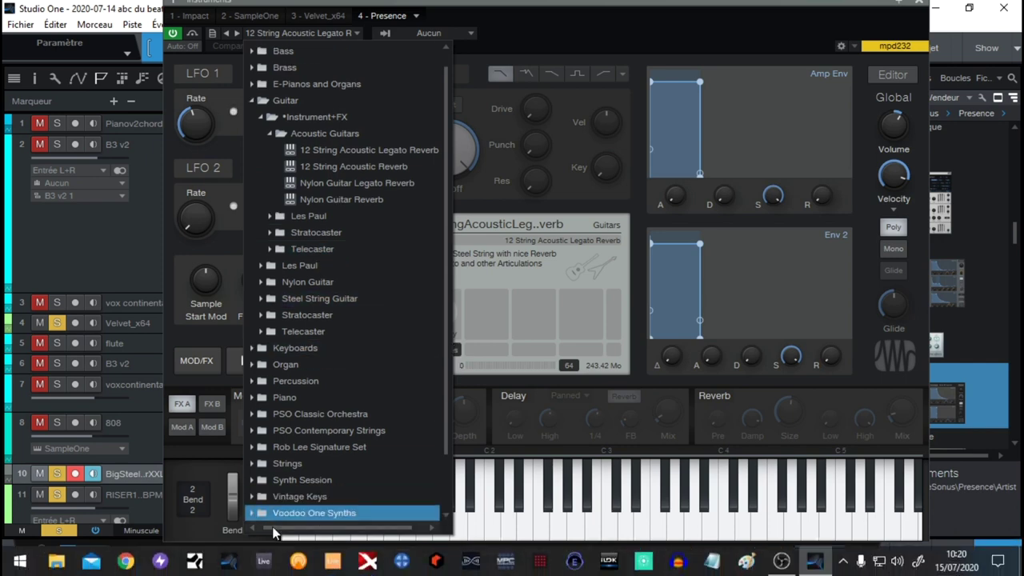
pyautogui.click(253, 480)
pyautogui.click(253, 464)
pyautogui.click(339, 462)
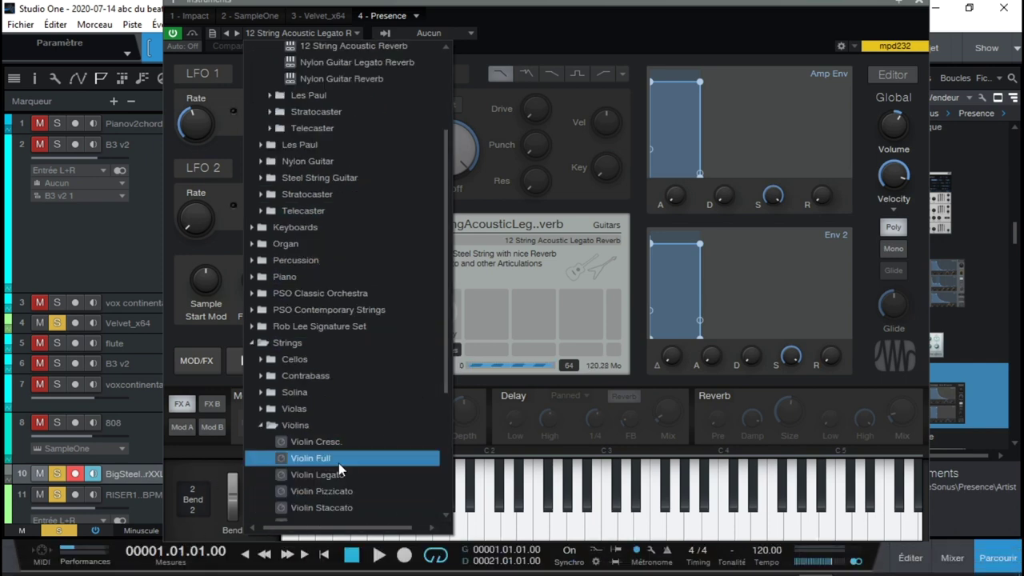
pyautogui.click(485, 194)
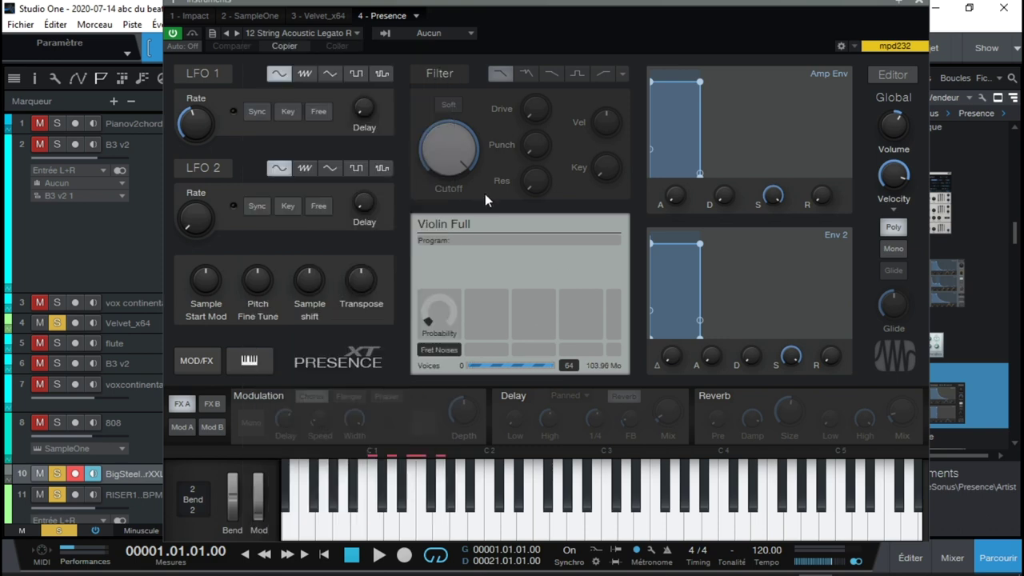
pyautogui.click(290, 468)
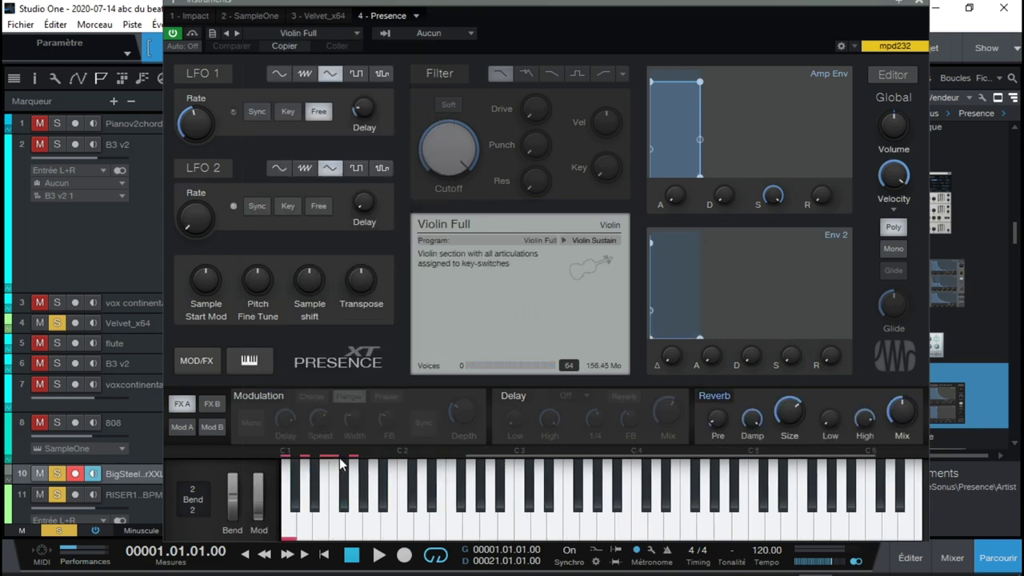
pyautogui.click(920, 4)
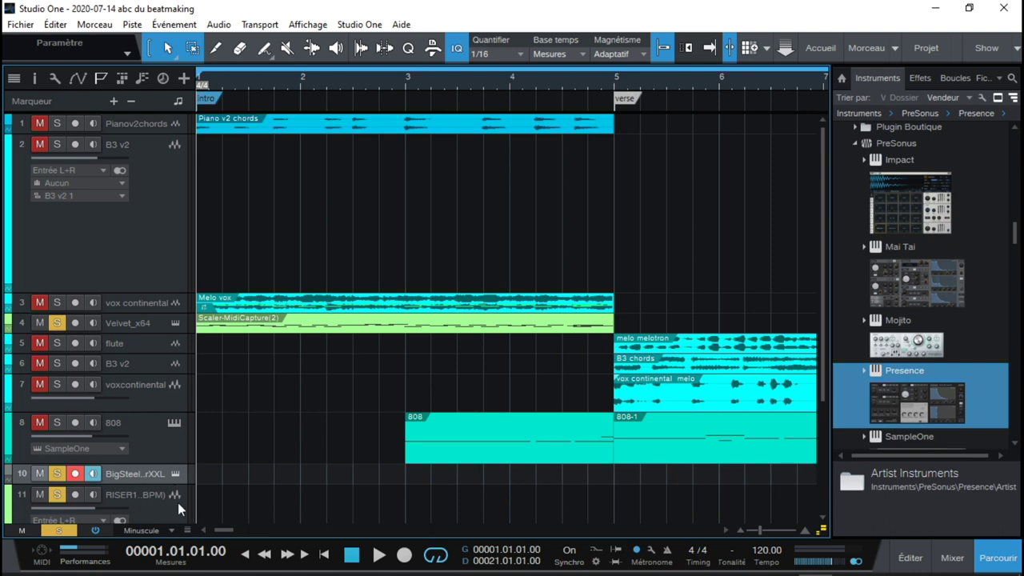
# Create an empty part on the new Presence track and open it in the note editor at the key-switch range
pyautogui.doubleClick(209, 473)
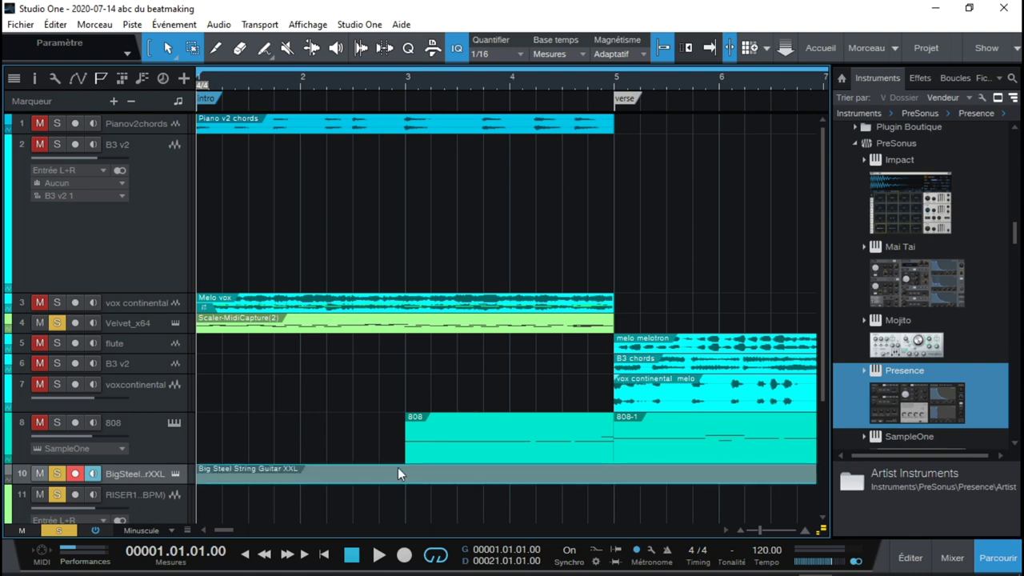
pyautogui.doubleClick(381, 483)
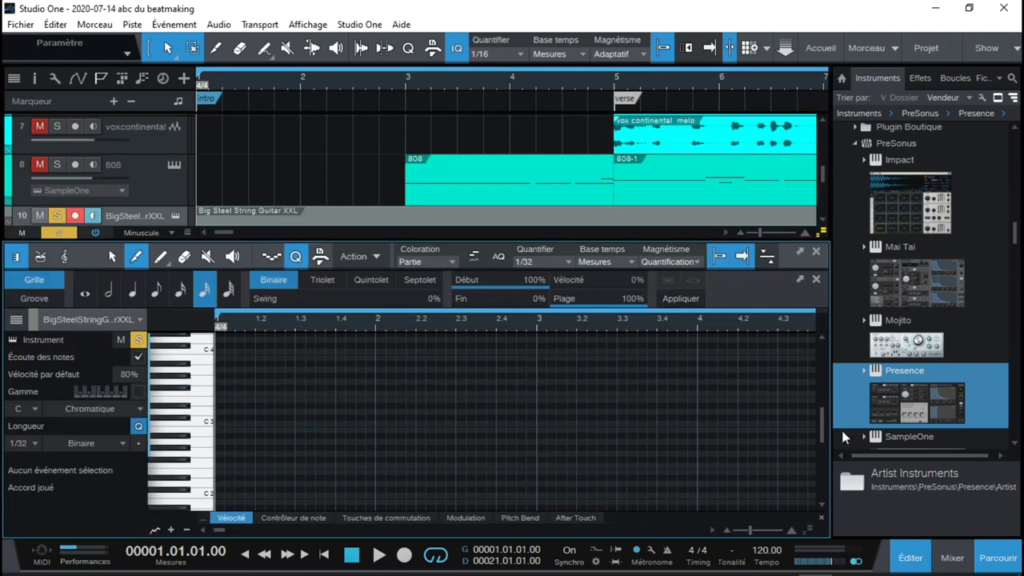
pyautogui.moveTo(824, 421); pyautogui.dragTo(825, 450)
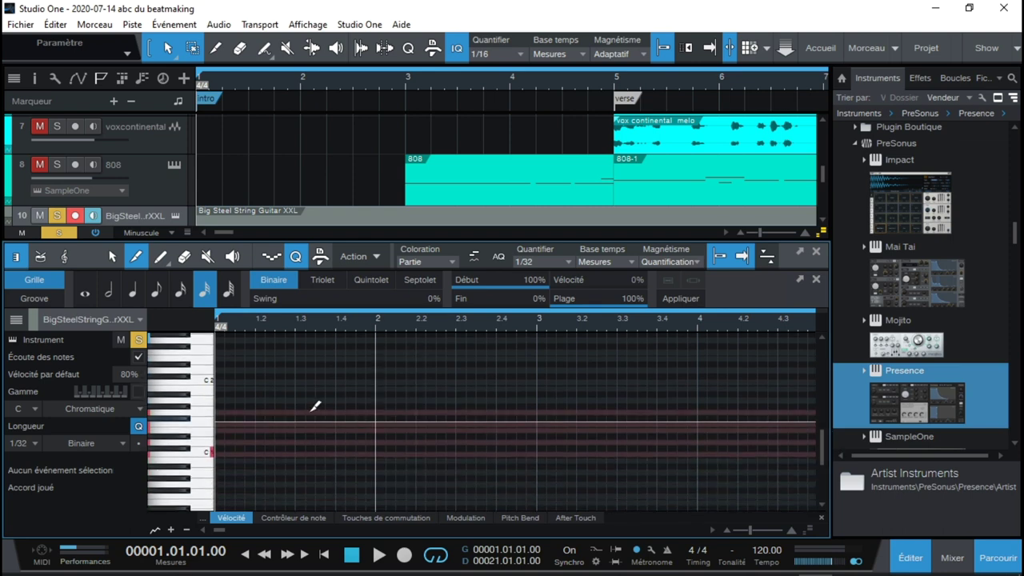